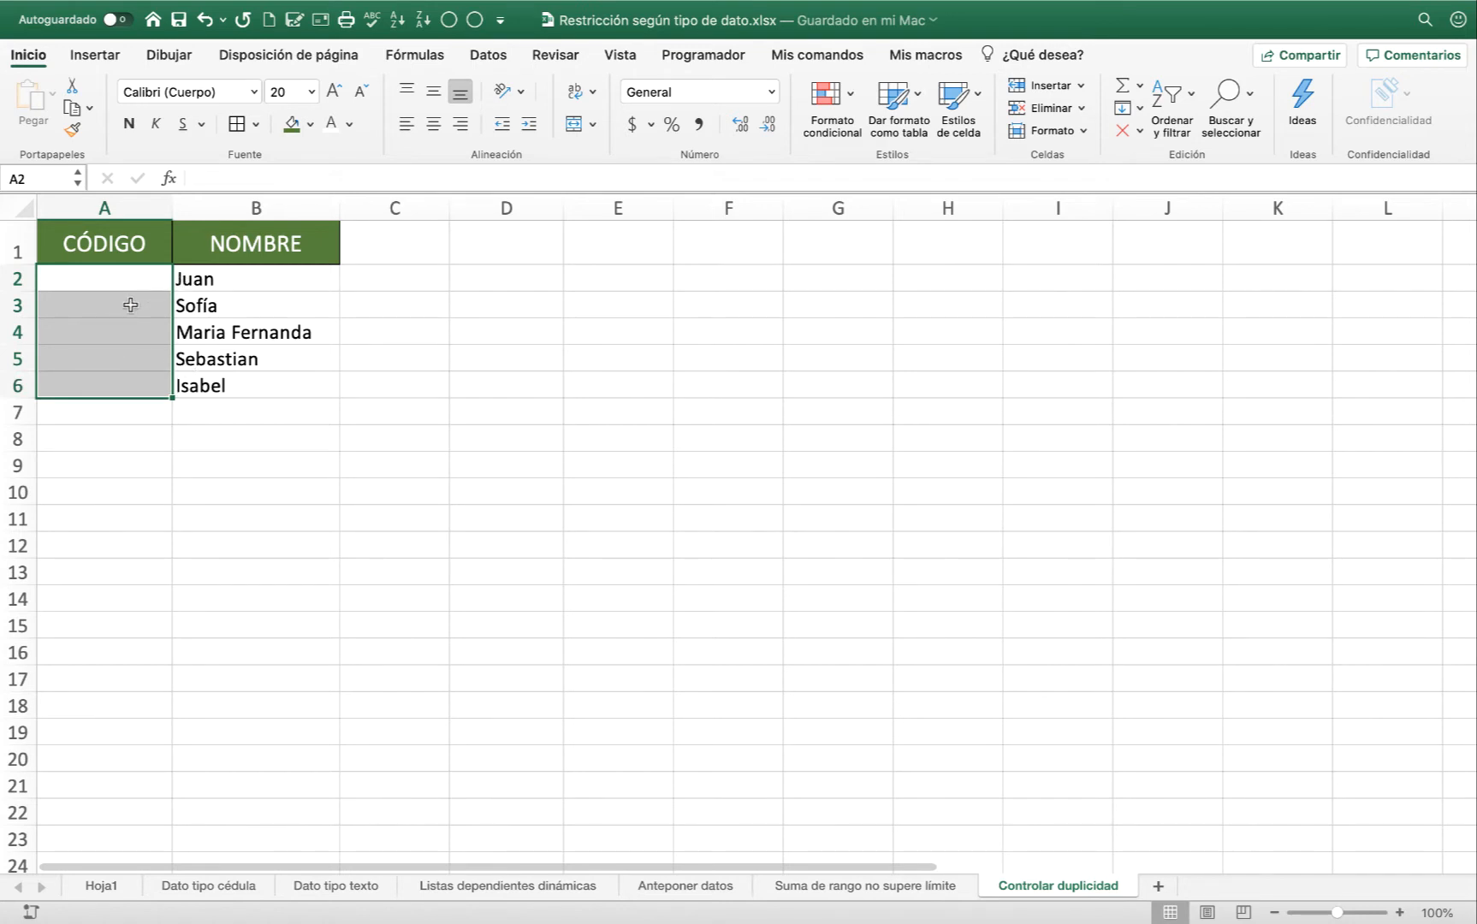
left_click(129, 280)
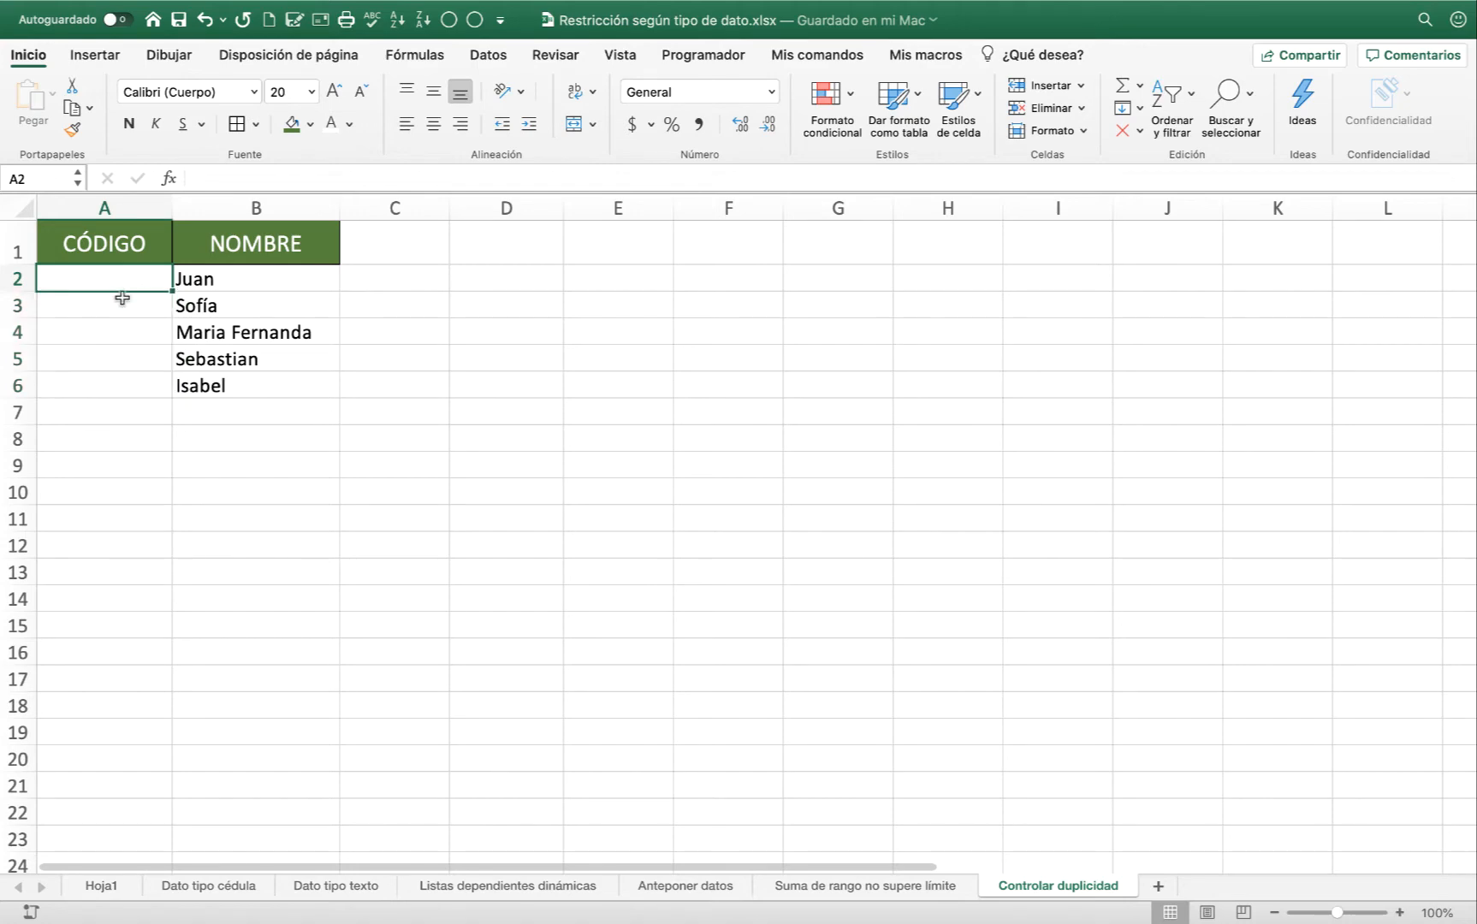
left_click(121, 335)
left_click(118, 384)
left_click(125, 275)
left_click(125, 307)
left_click(490, 279)
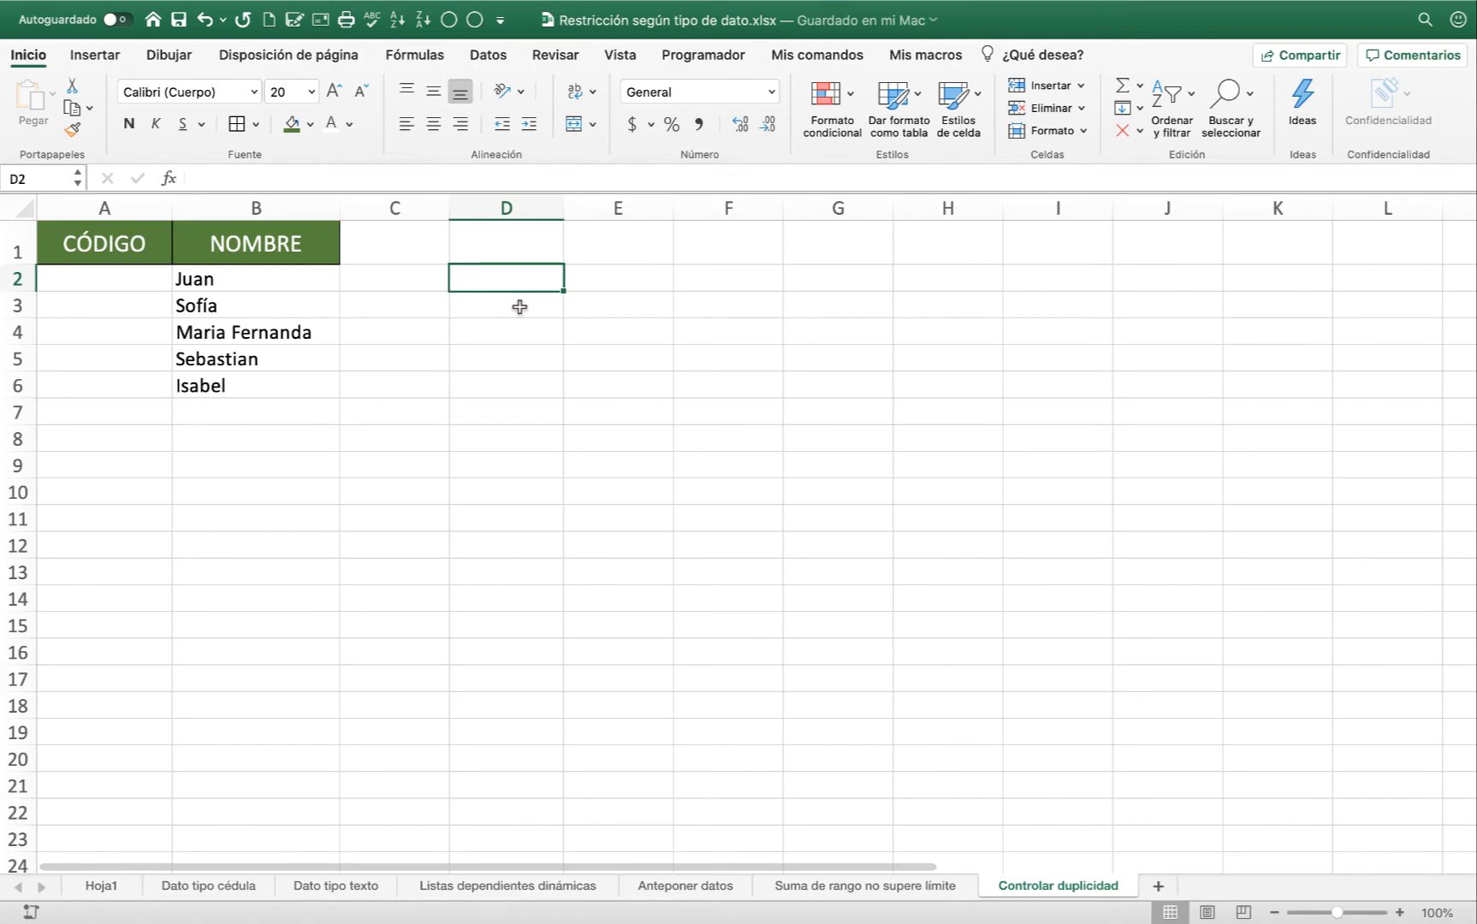
left_click(489, 56)
left_click(984, 96)
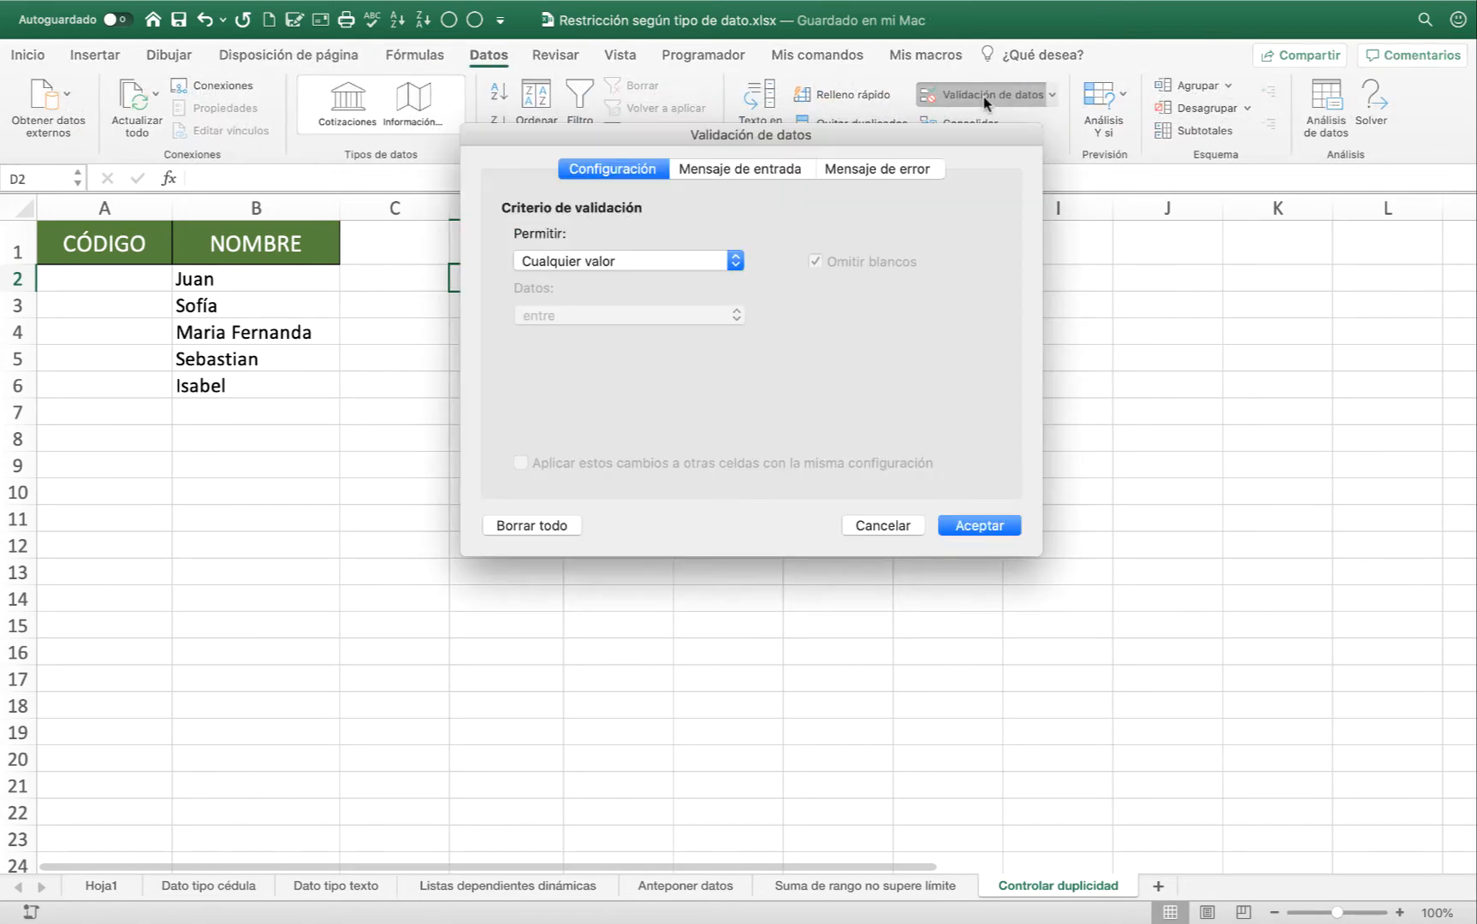
left_click(633, 261)
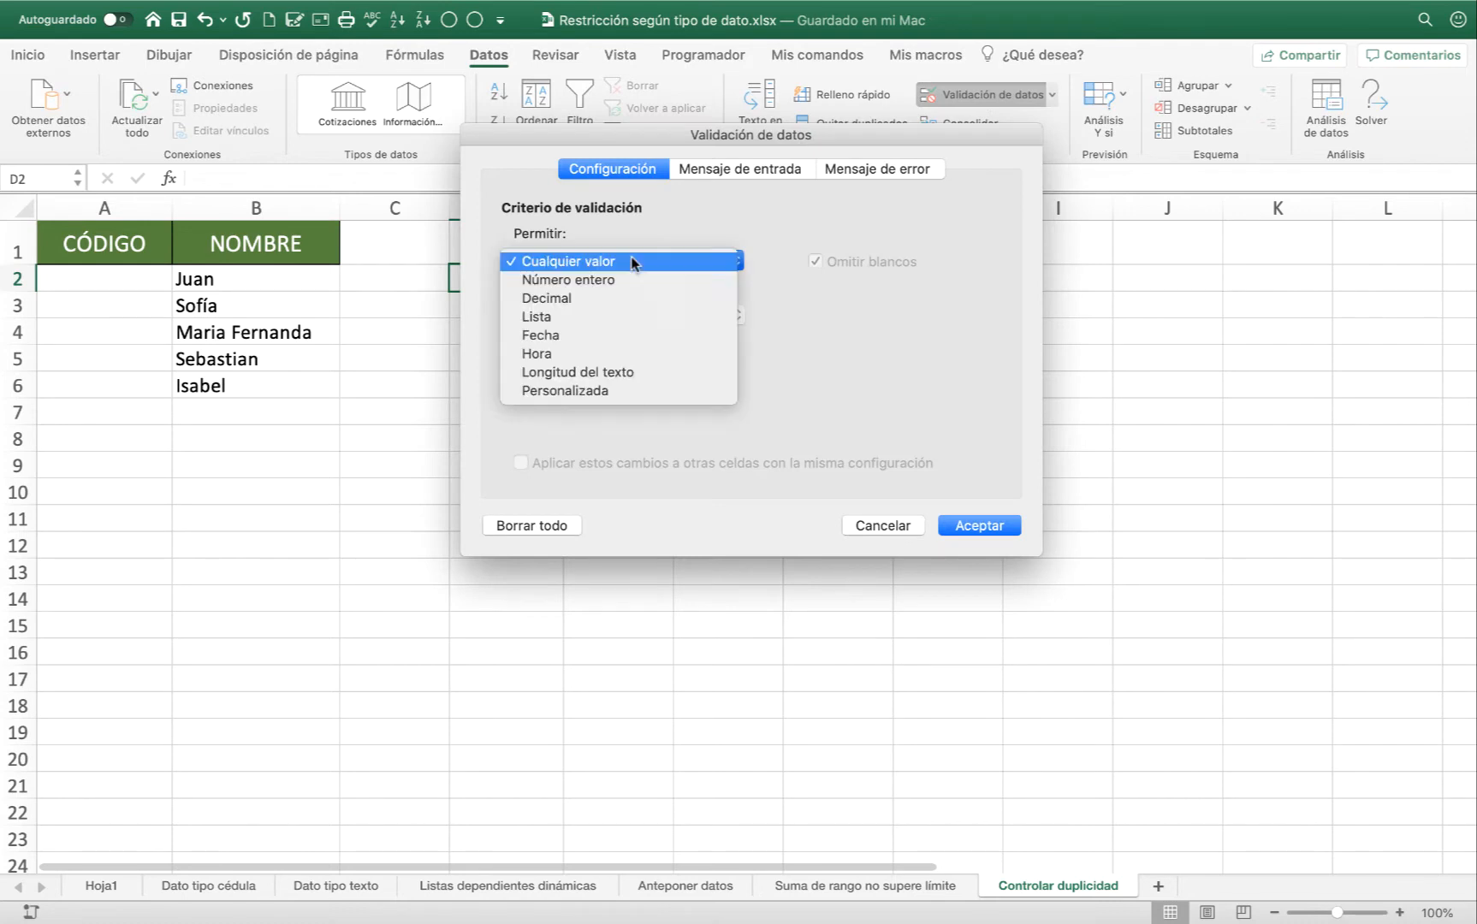
left_click(560, 392)
left_click(564, 370)
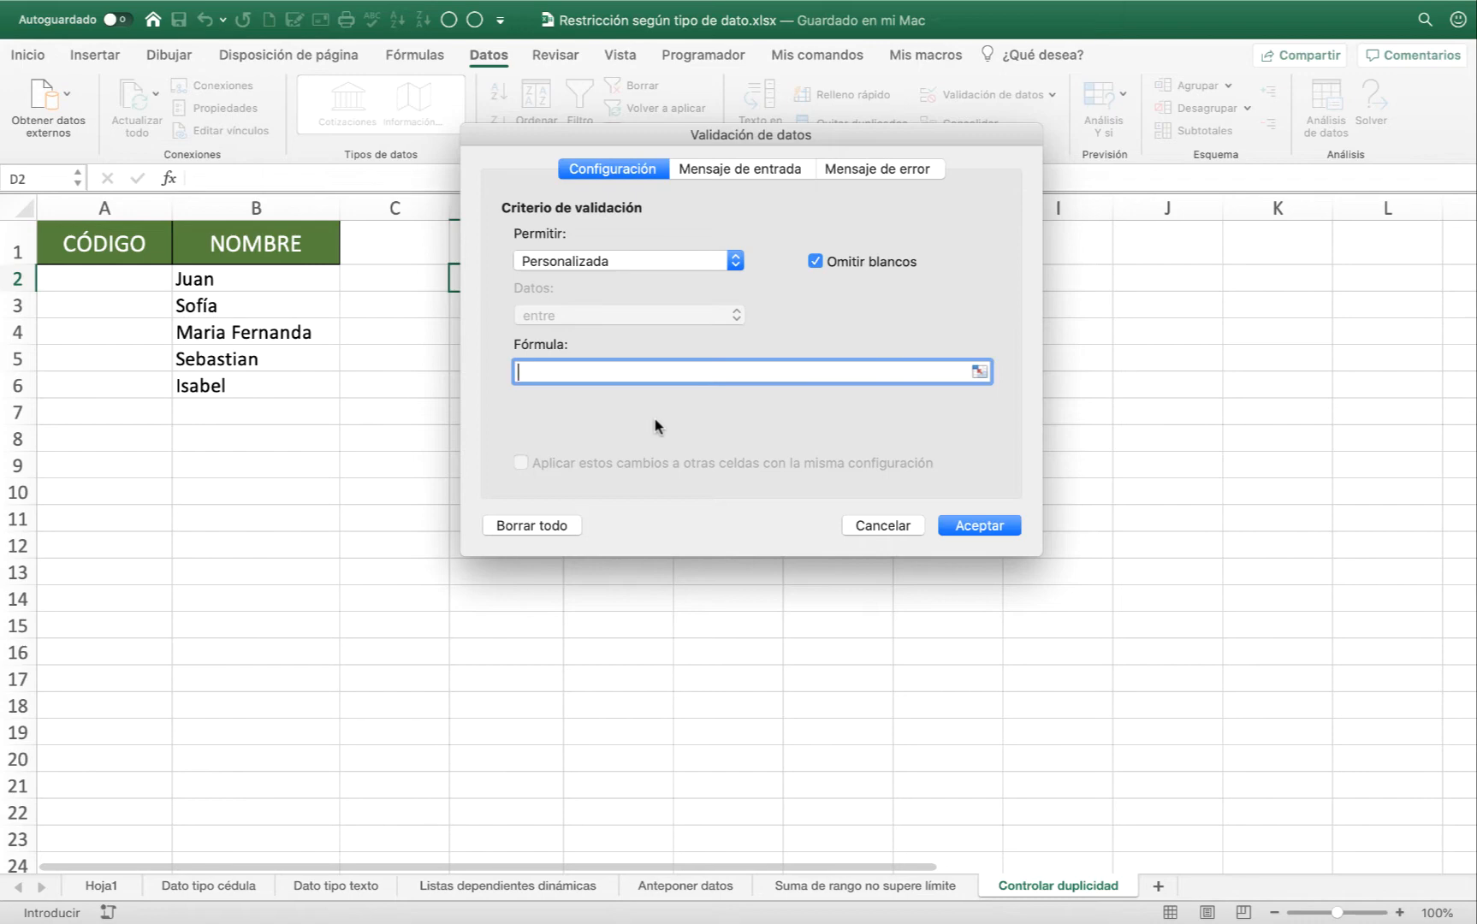
left_click(877, 525)
Start a formula in cell D2 with the CONTAR.SI function.
left_click(599, 287)
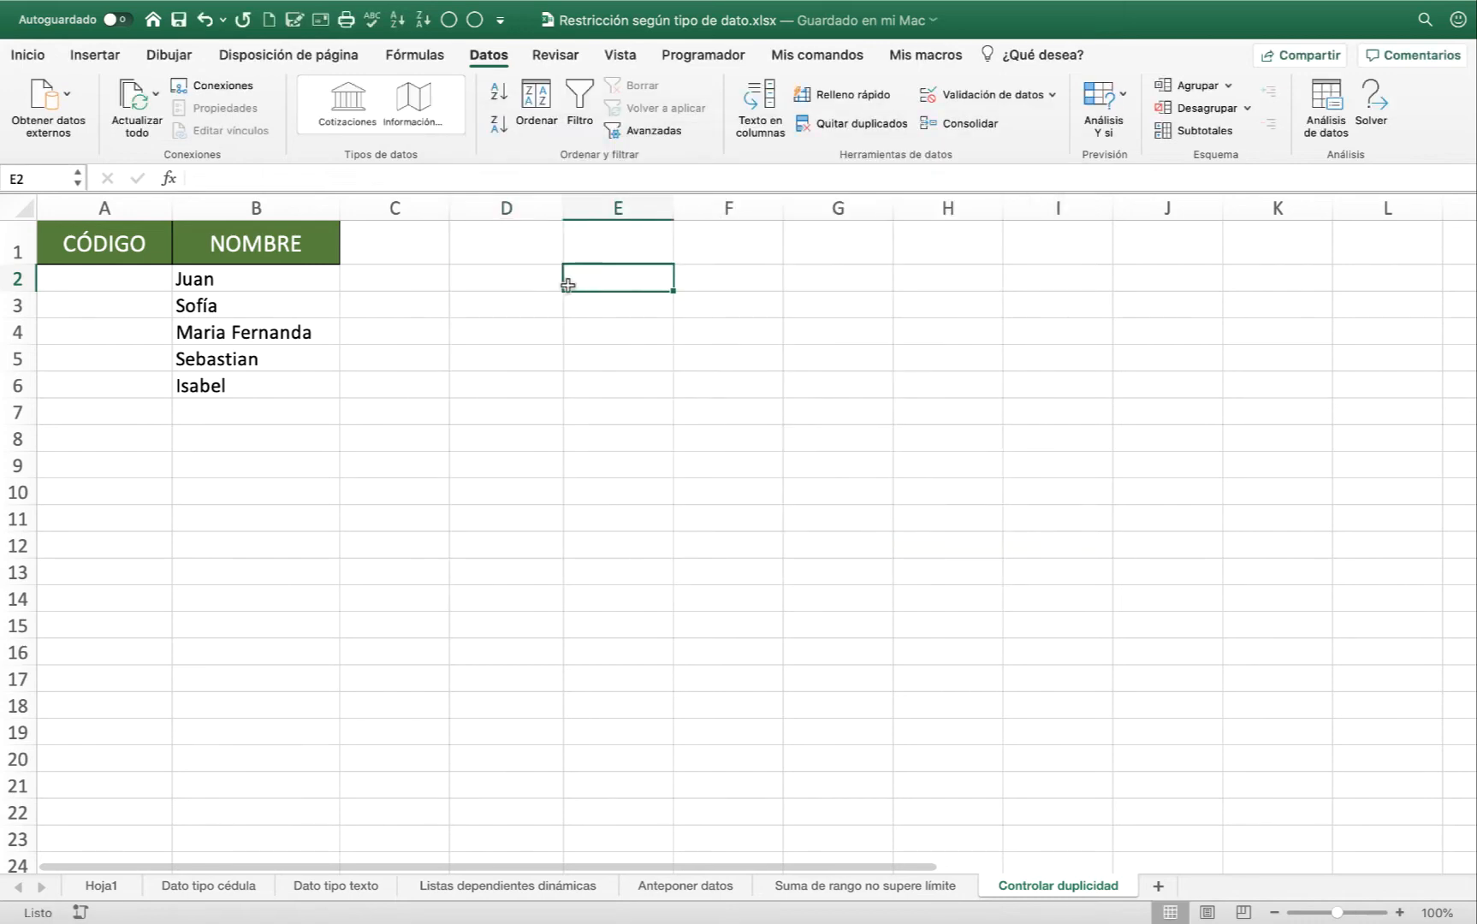
left_click(527, 277)
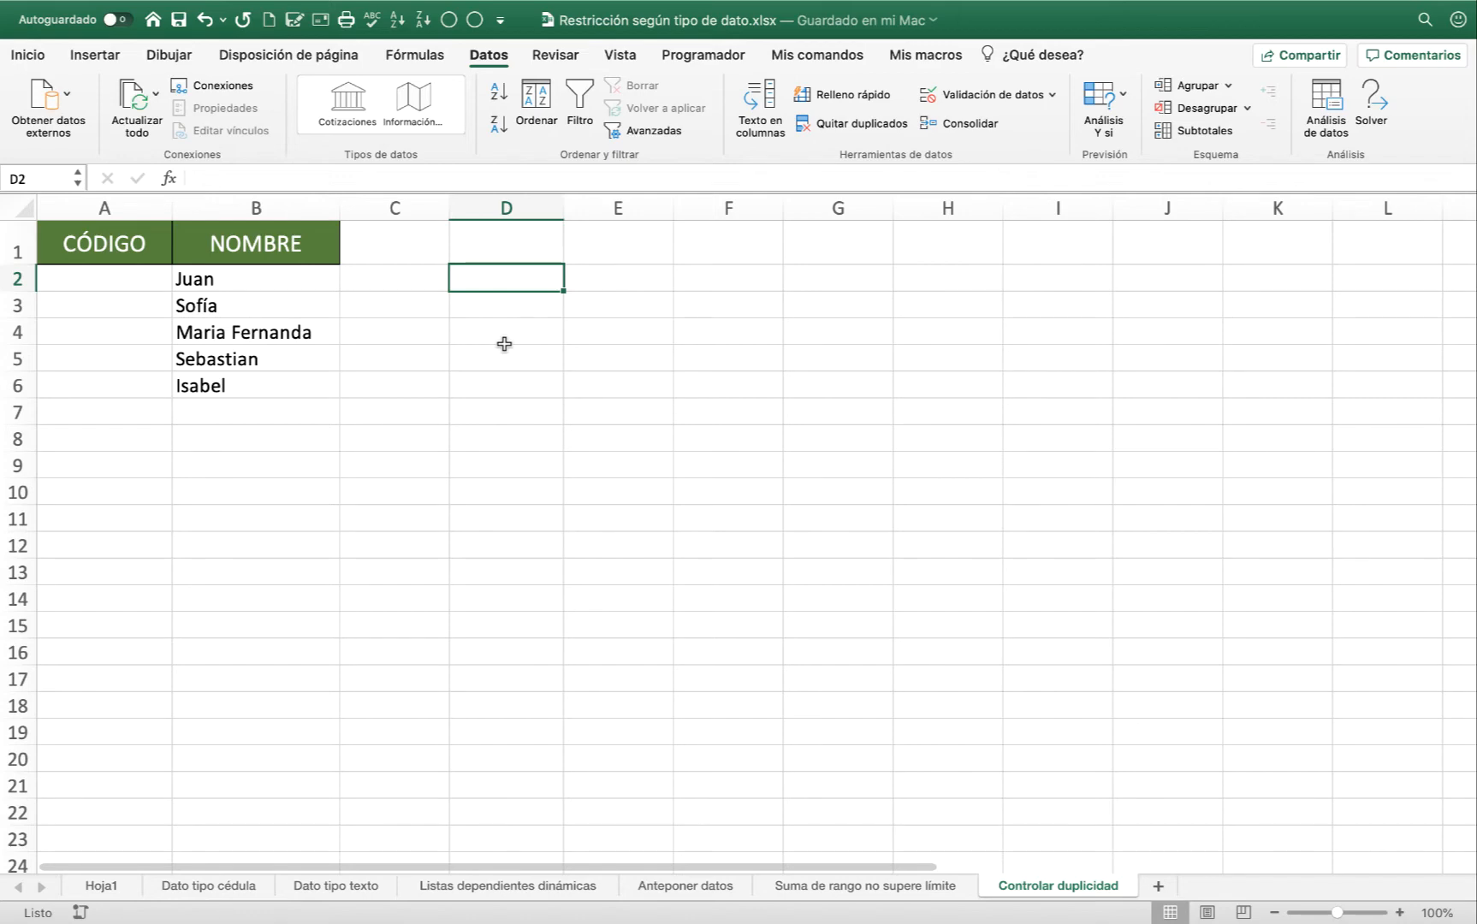
type("=CON")
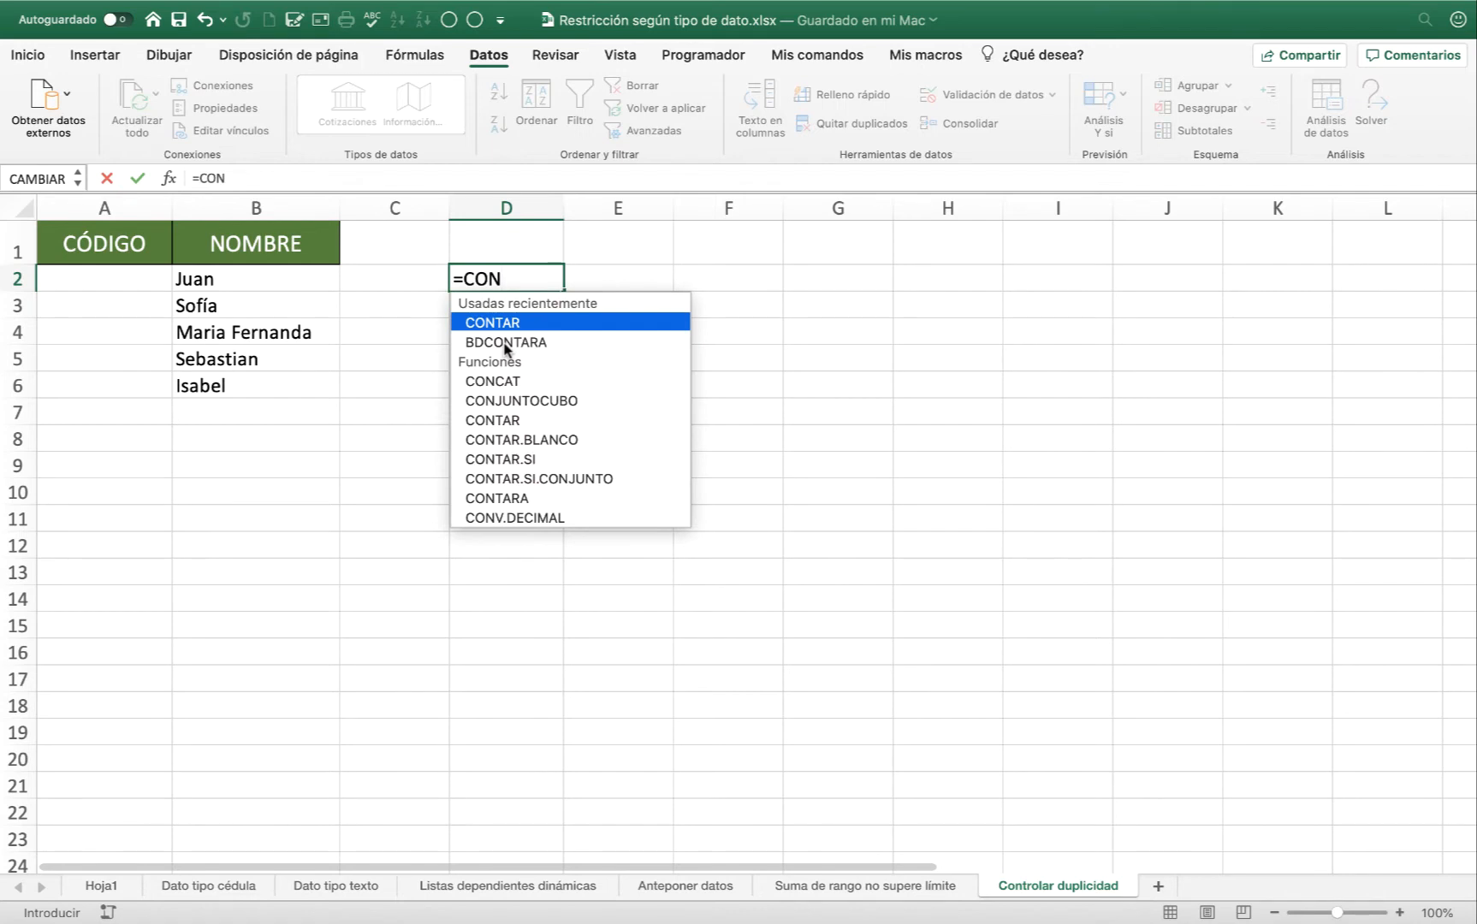
key("Down")
key("Down")
key("Down")
key("Down")
key("Down")
key("Down")
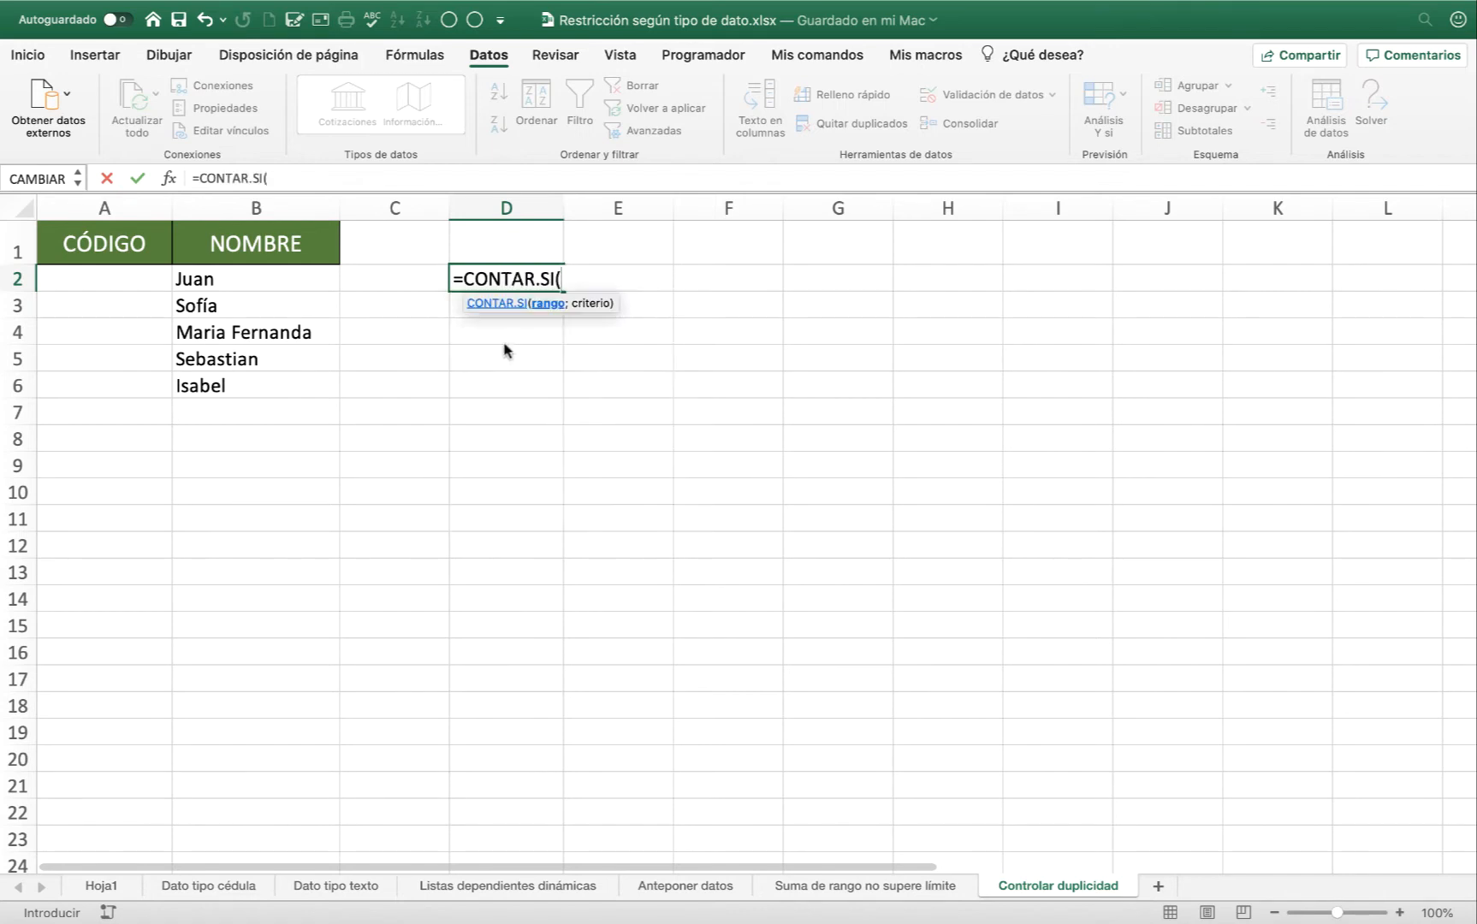
key("Tab")
Give CONTAR.SI the range A2:A6 and the criterion A2, and close its parenthesis.
left_click(98, 282)
left_click_drag(97, 283, 119, 383)
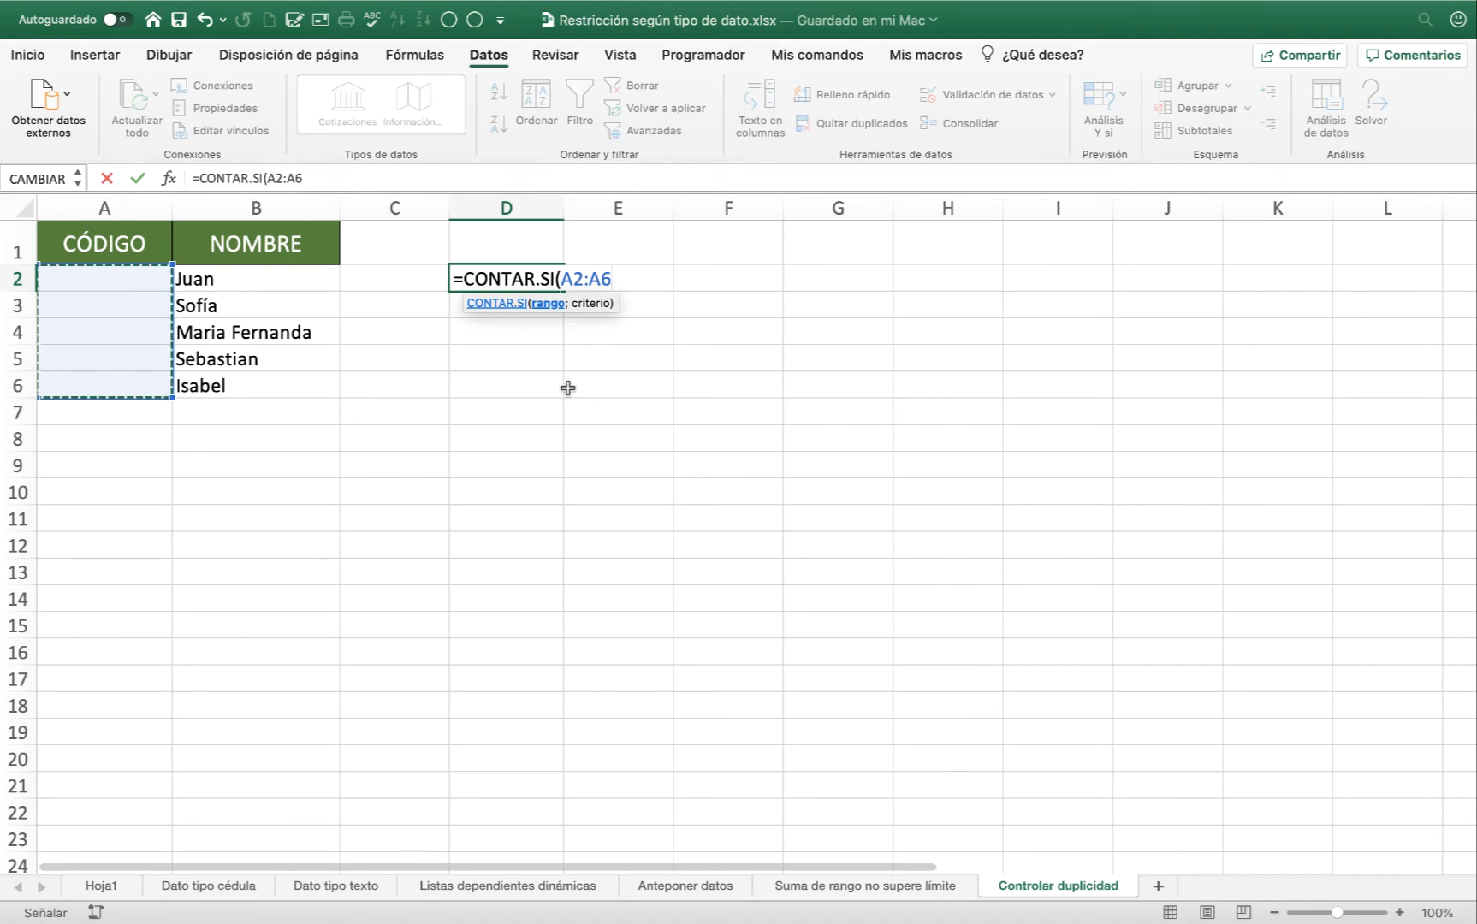
type(";")
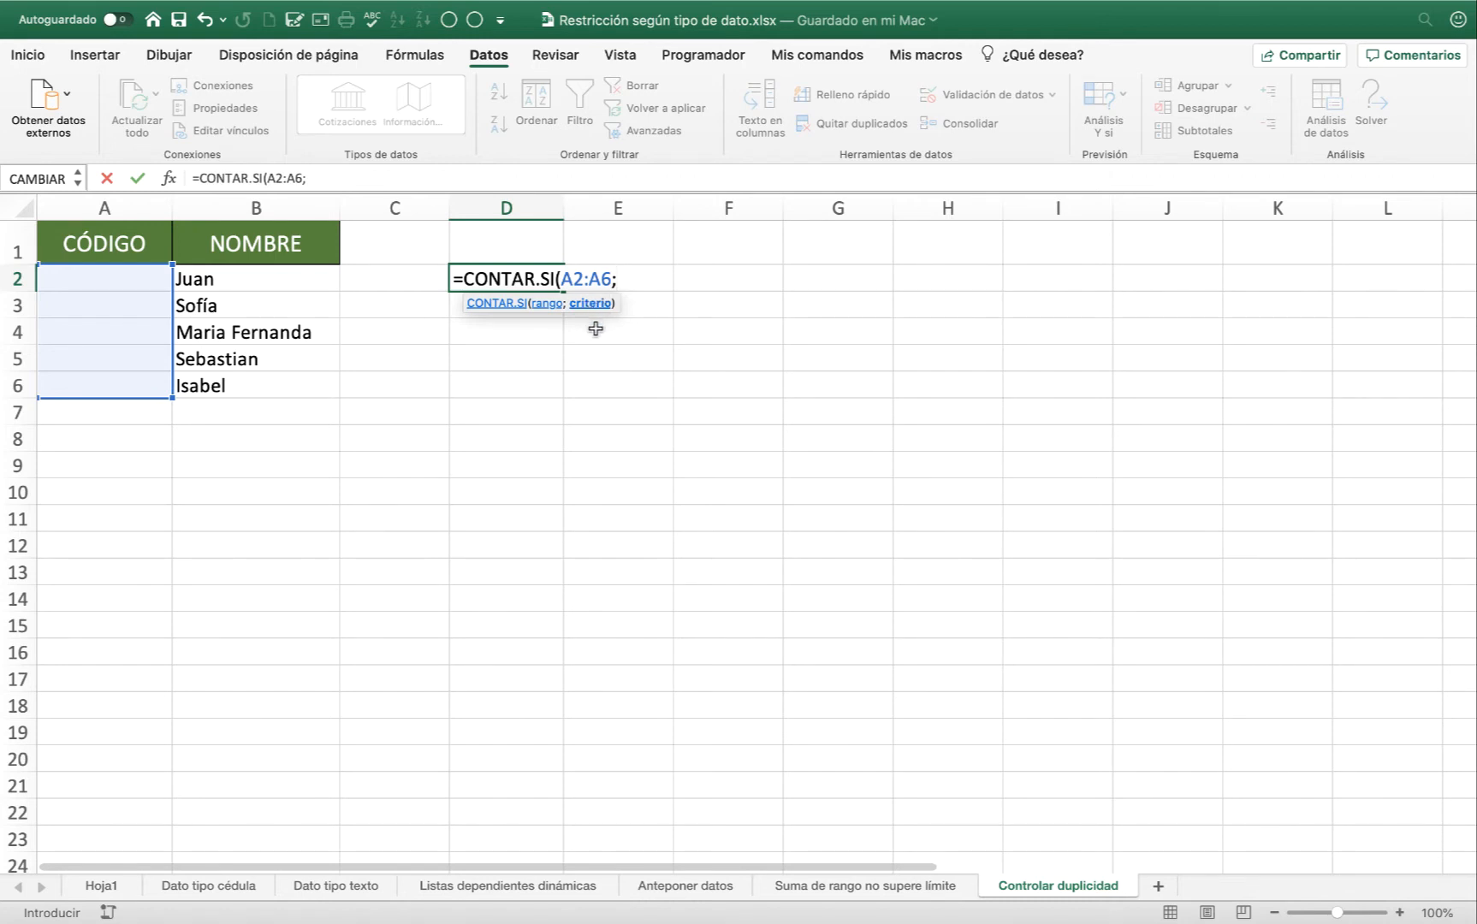
left_click(119, 279)
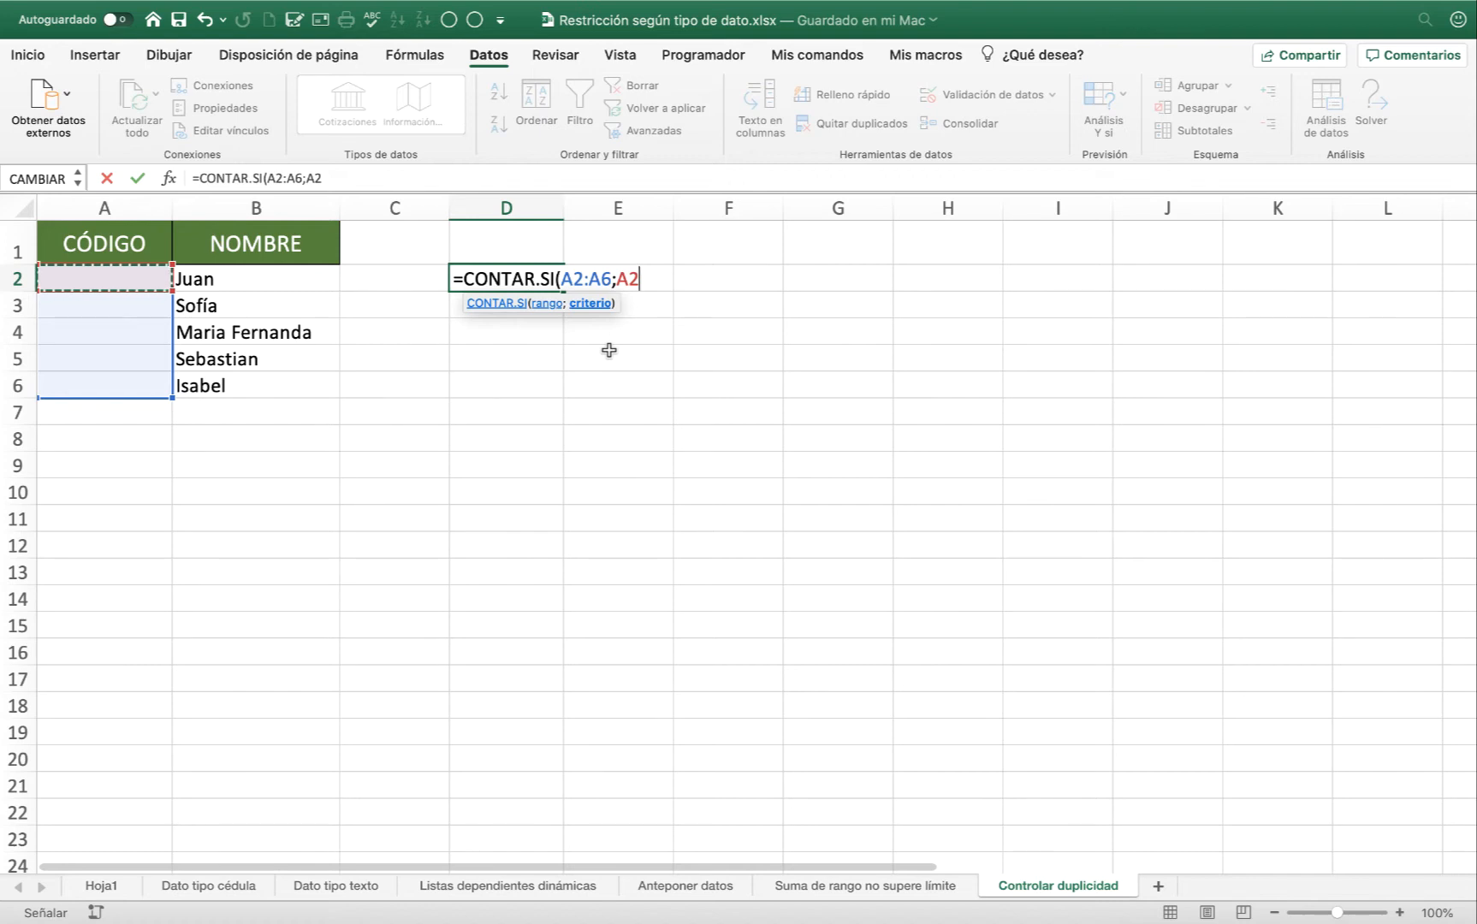
type(")")
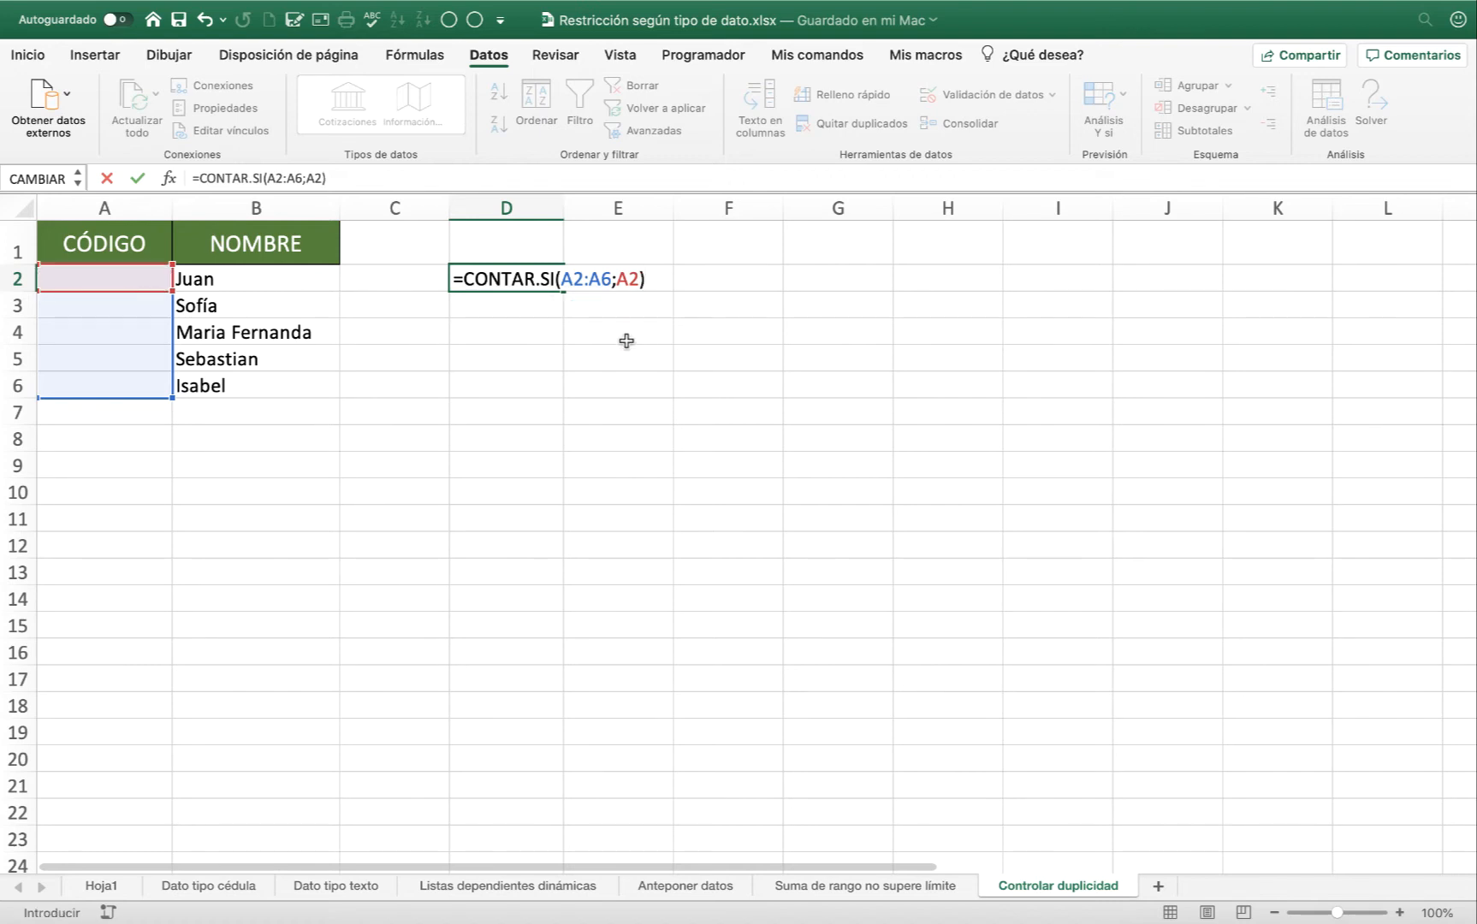
type("<2")
Complete the D2 formula with the comparison <2, check its arguments, and enter it.
left_click(627, 281)
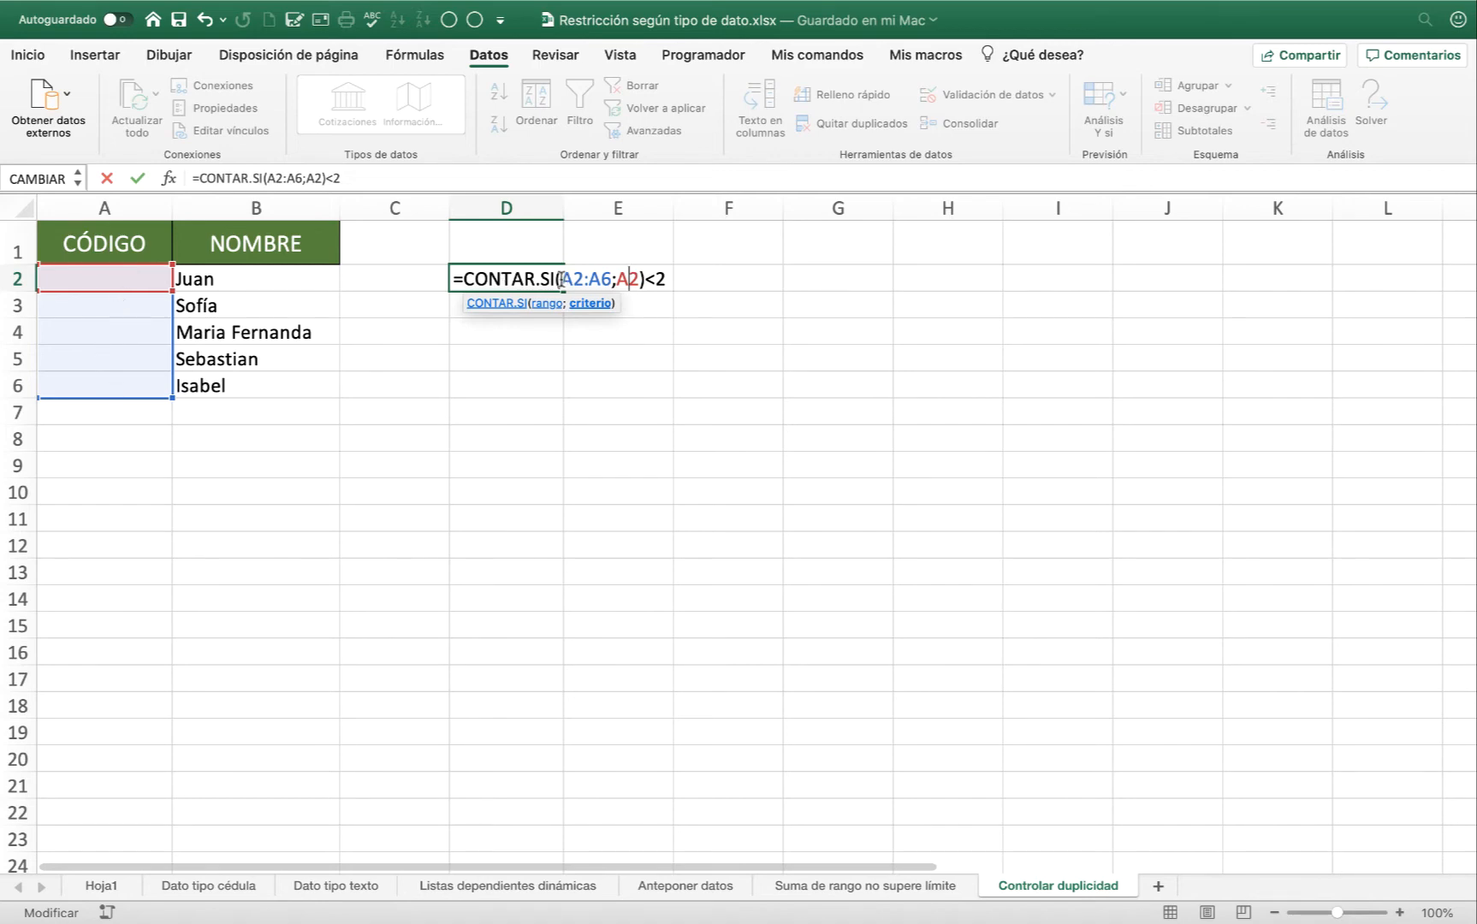
left_click_drag(561, 279, 610, 275)
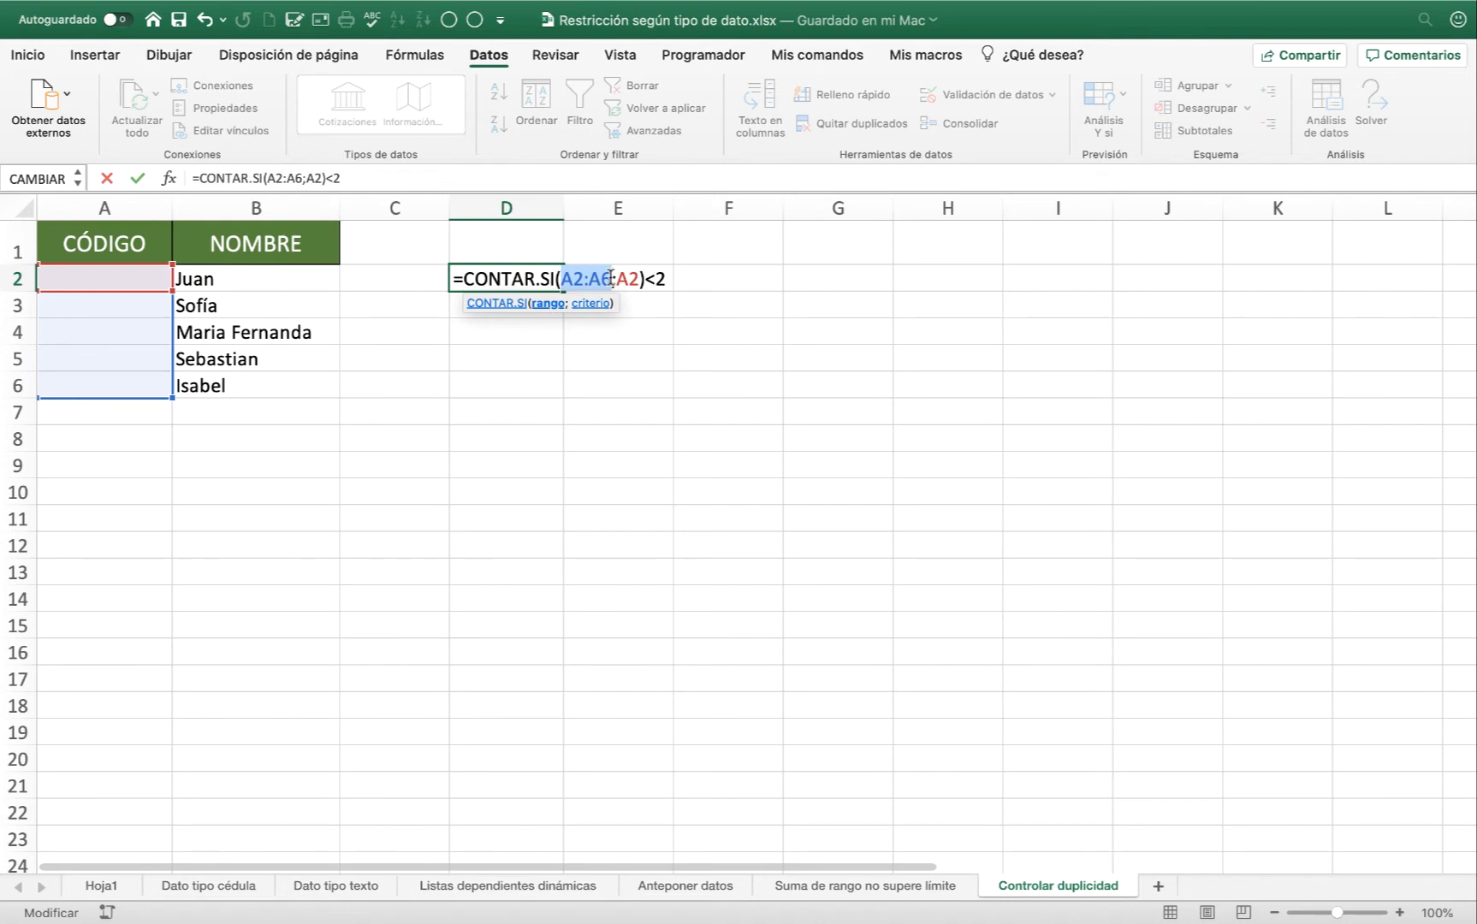
left_click(629, 279)
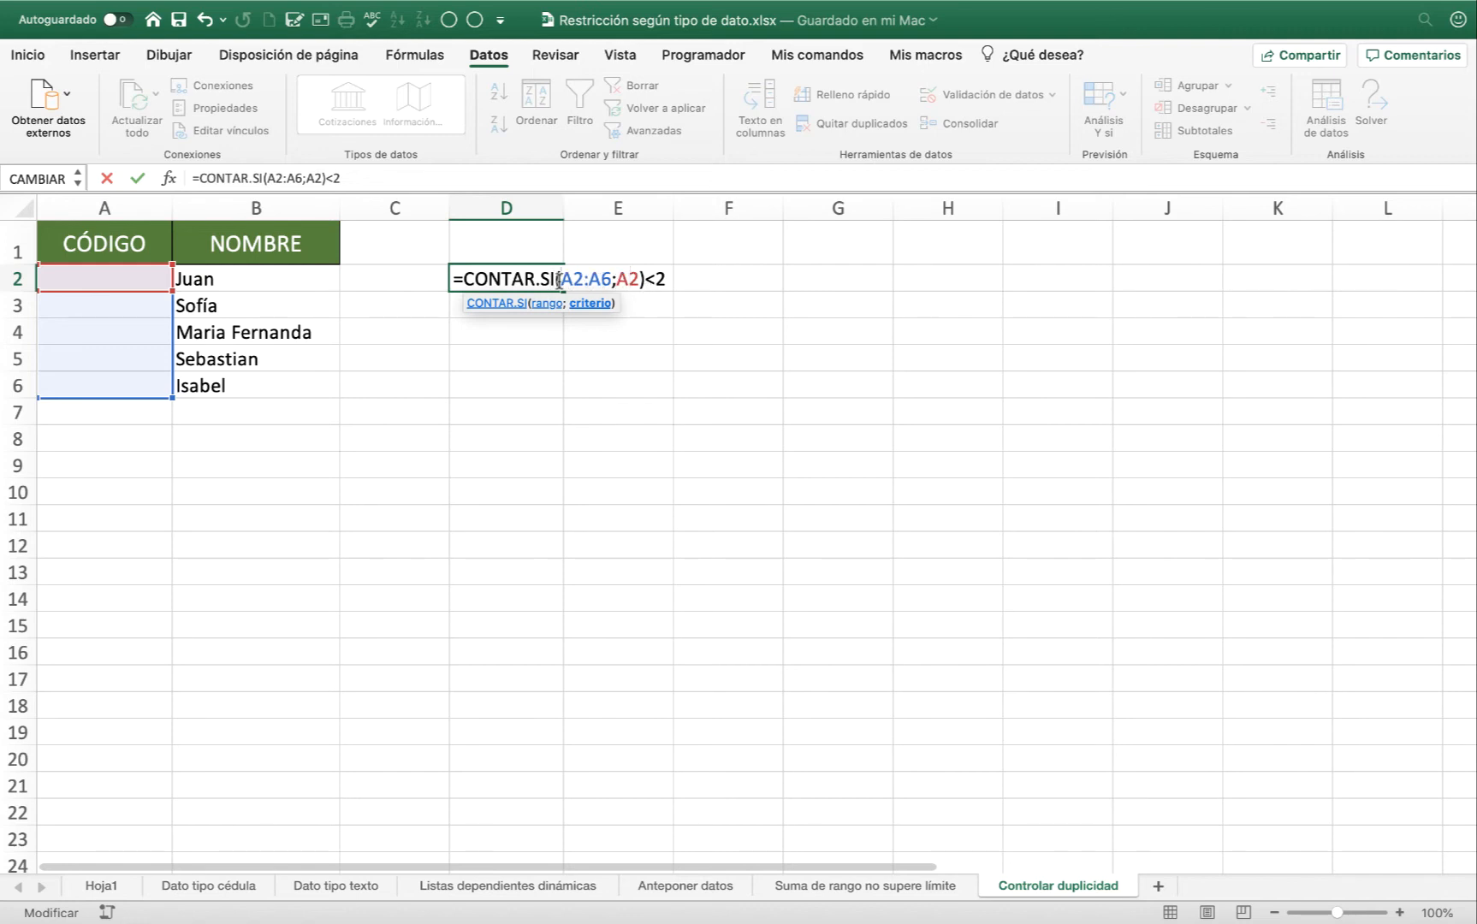
left_click_drag(559, 280, 639, 281)
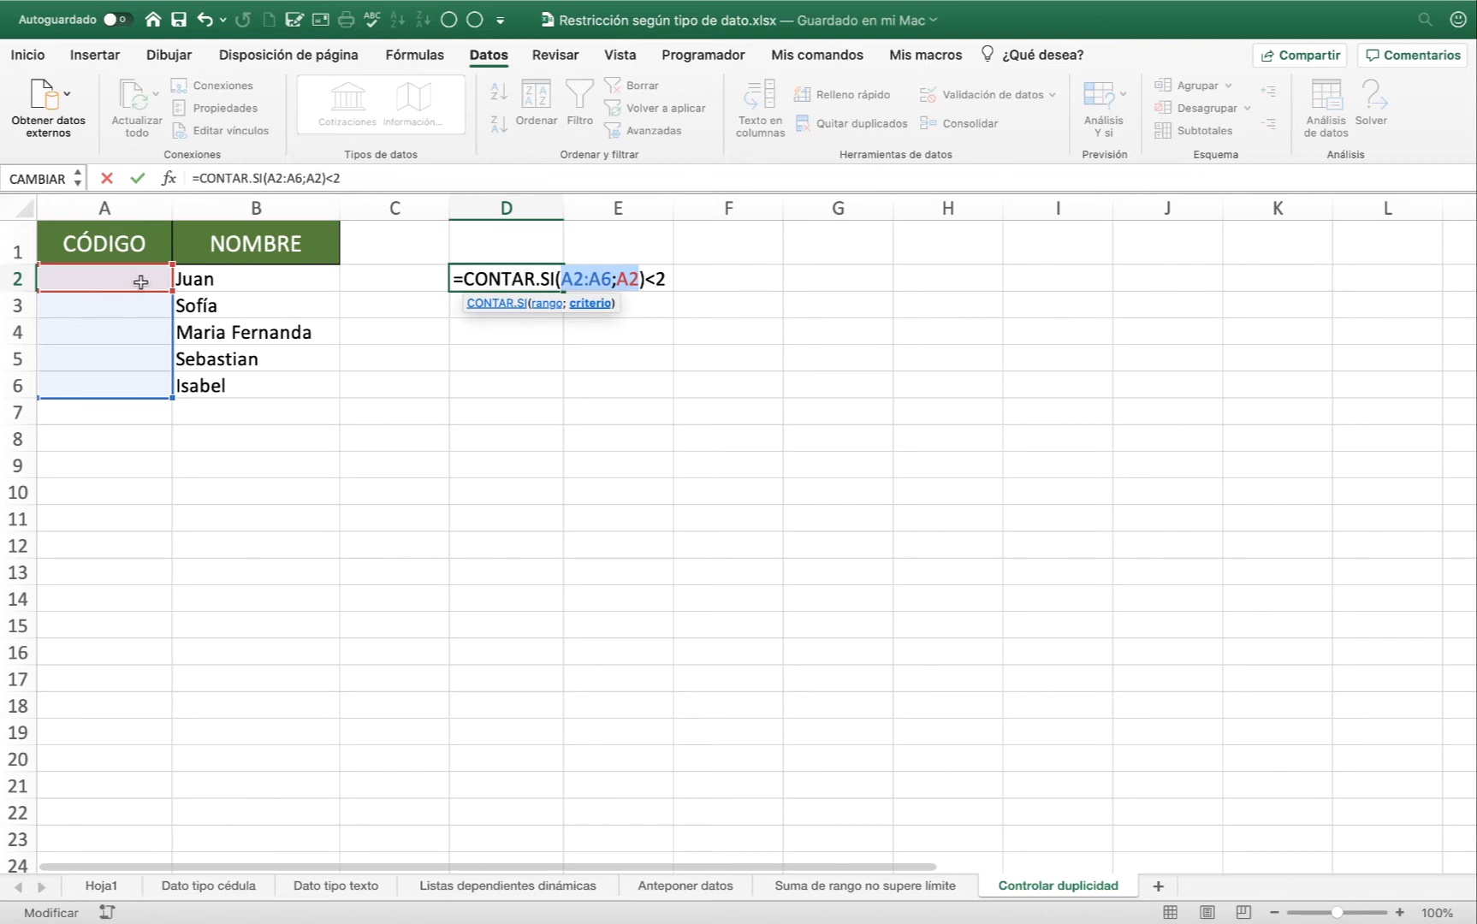
left_click(629, 281)
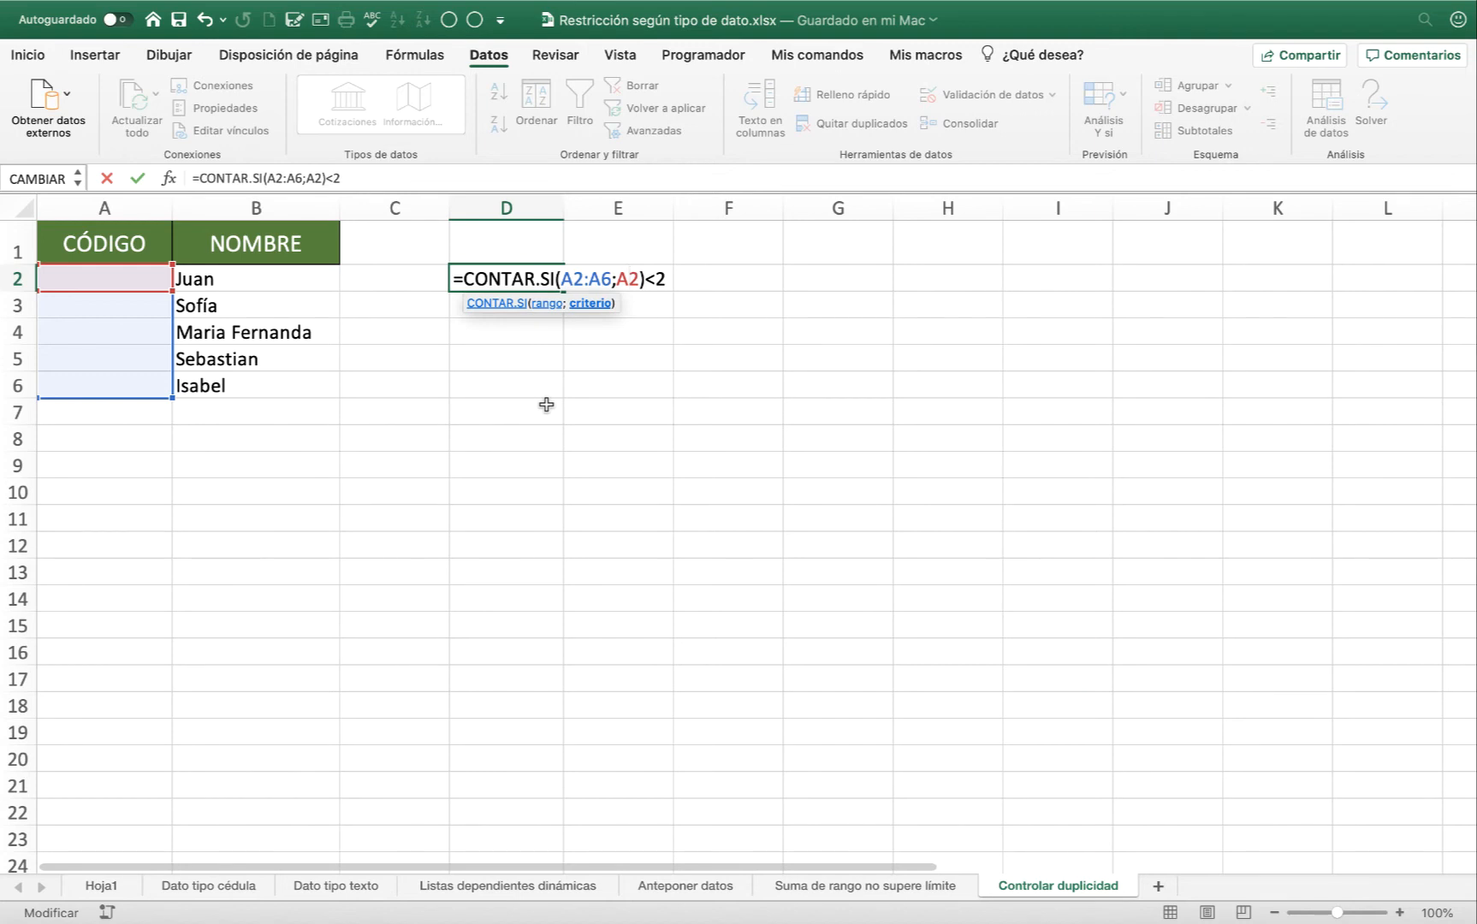
left_click(630, 281)
left_click(667, 281)
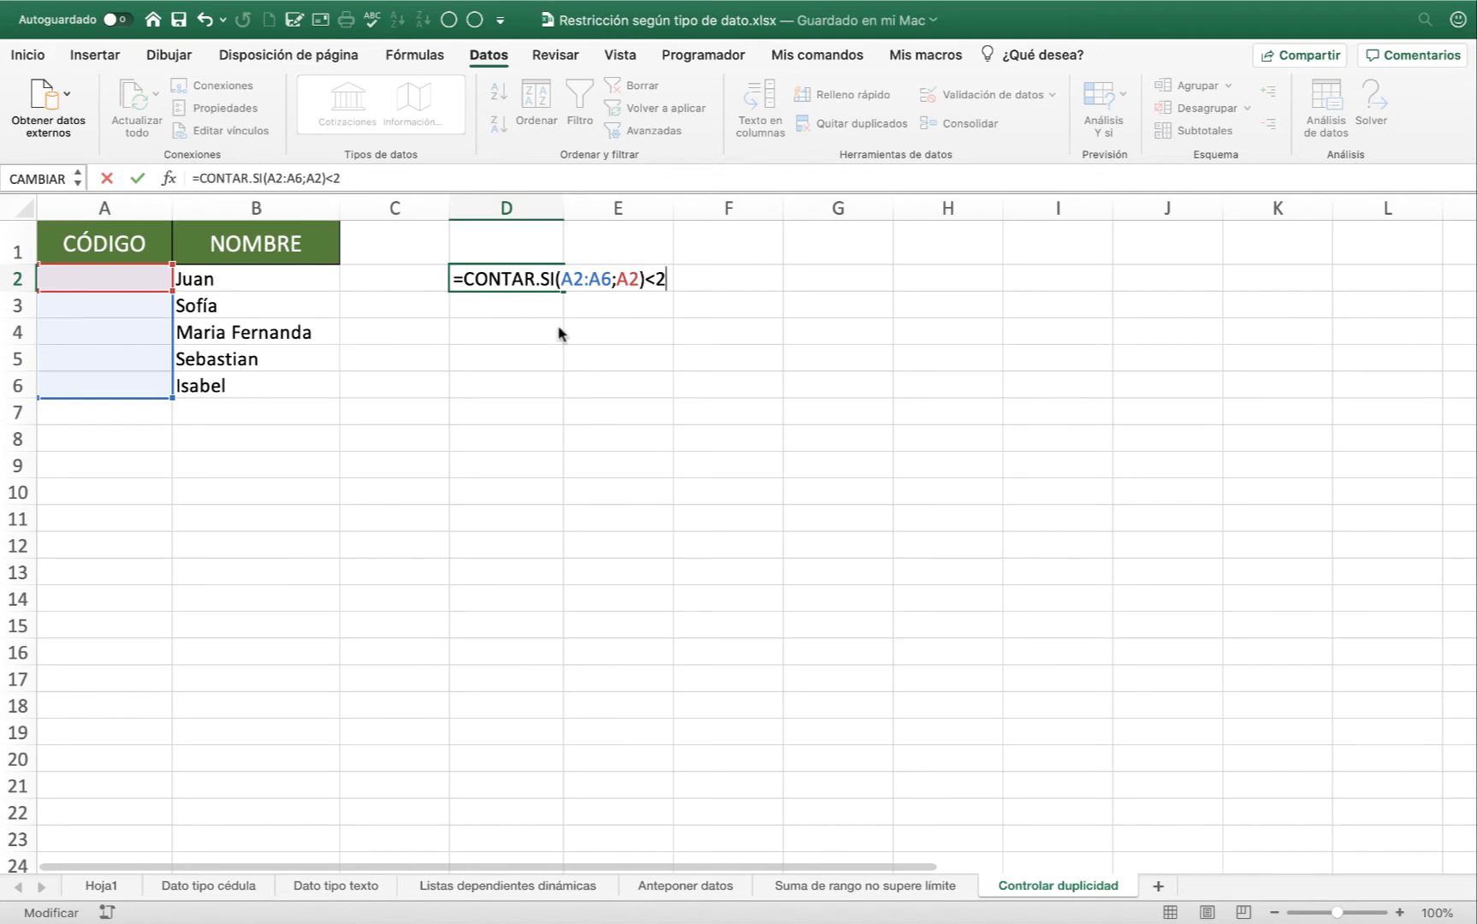
key("Return")
left_click(510, 284)
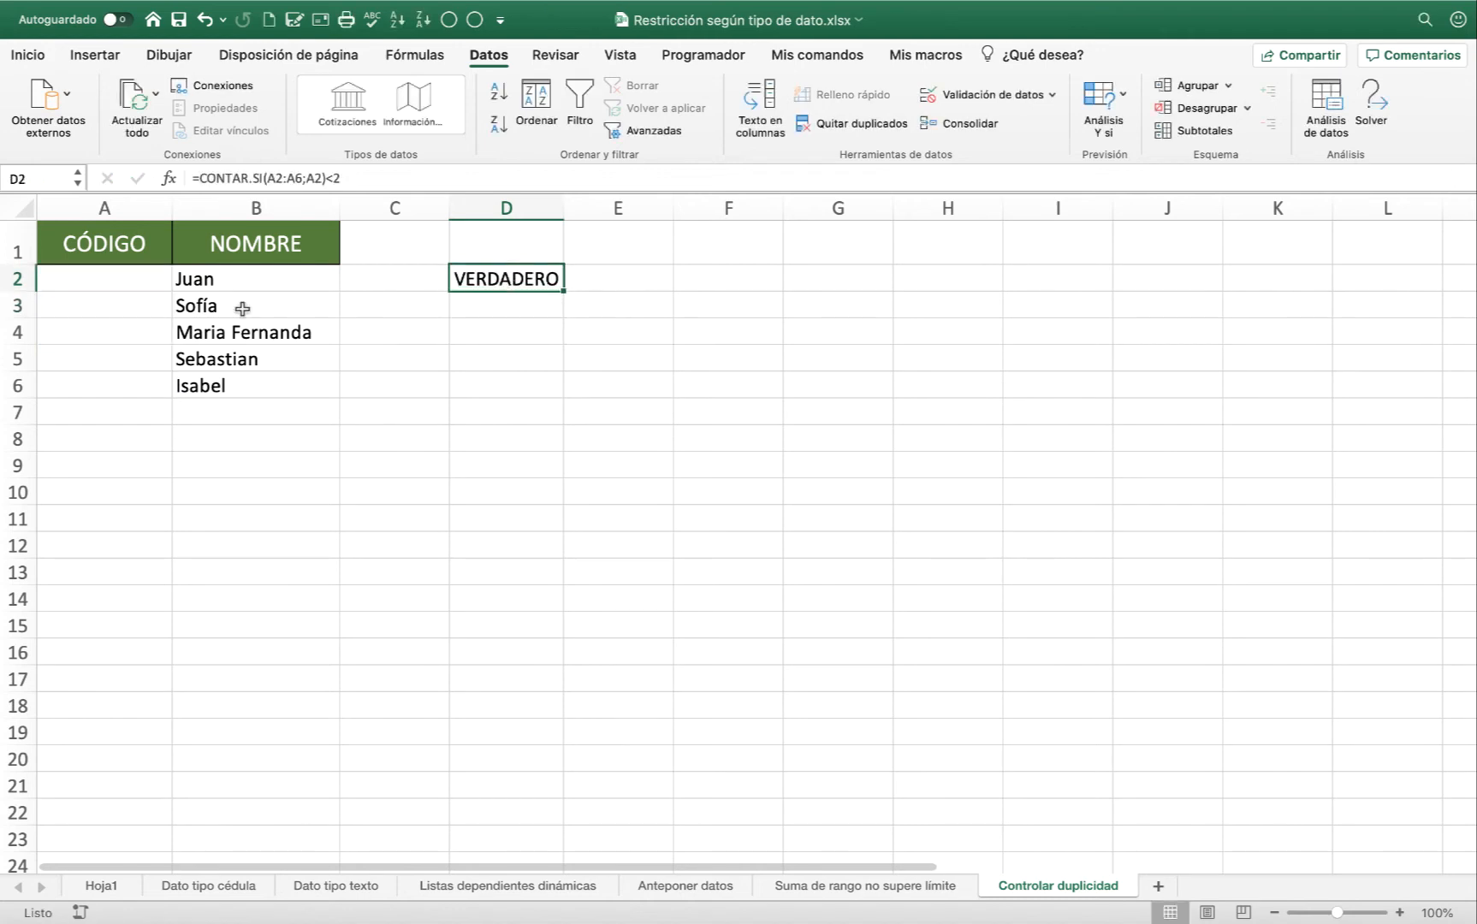
Enter the test codes 1, 2 and 1 in cells A2, A3 and A4 of the CÓDIGO column.
left_click(114, 286)
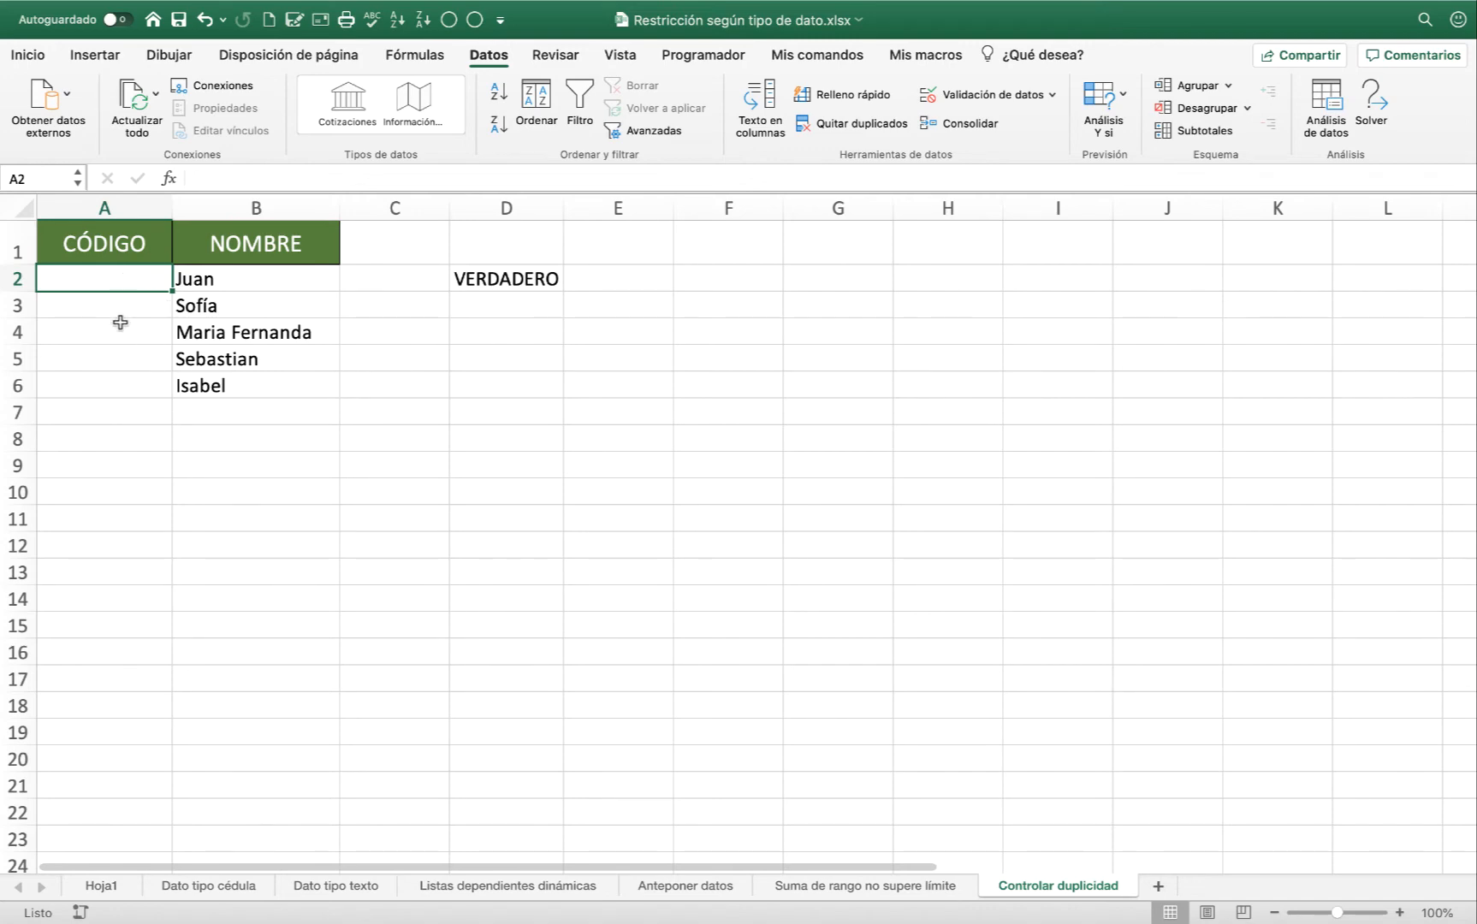
type("1")
key("Return")
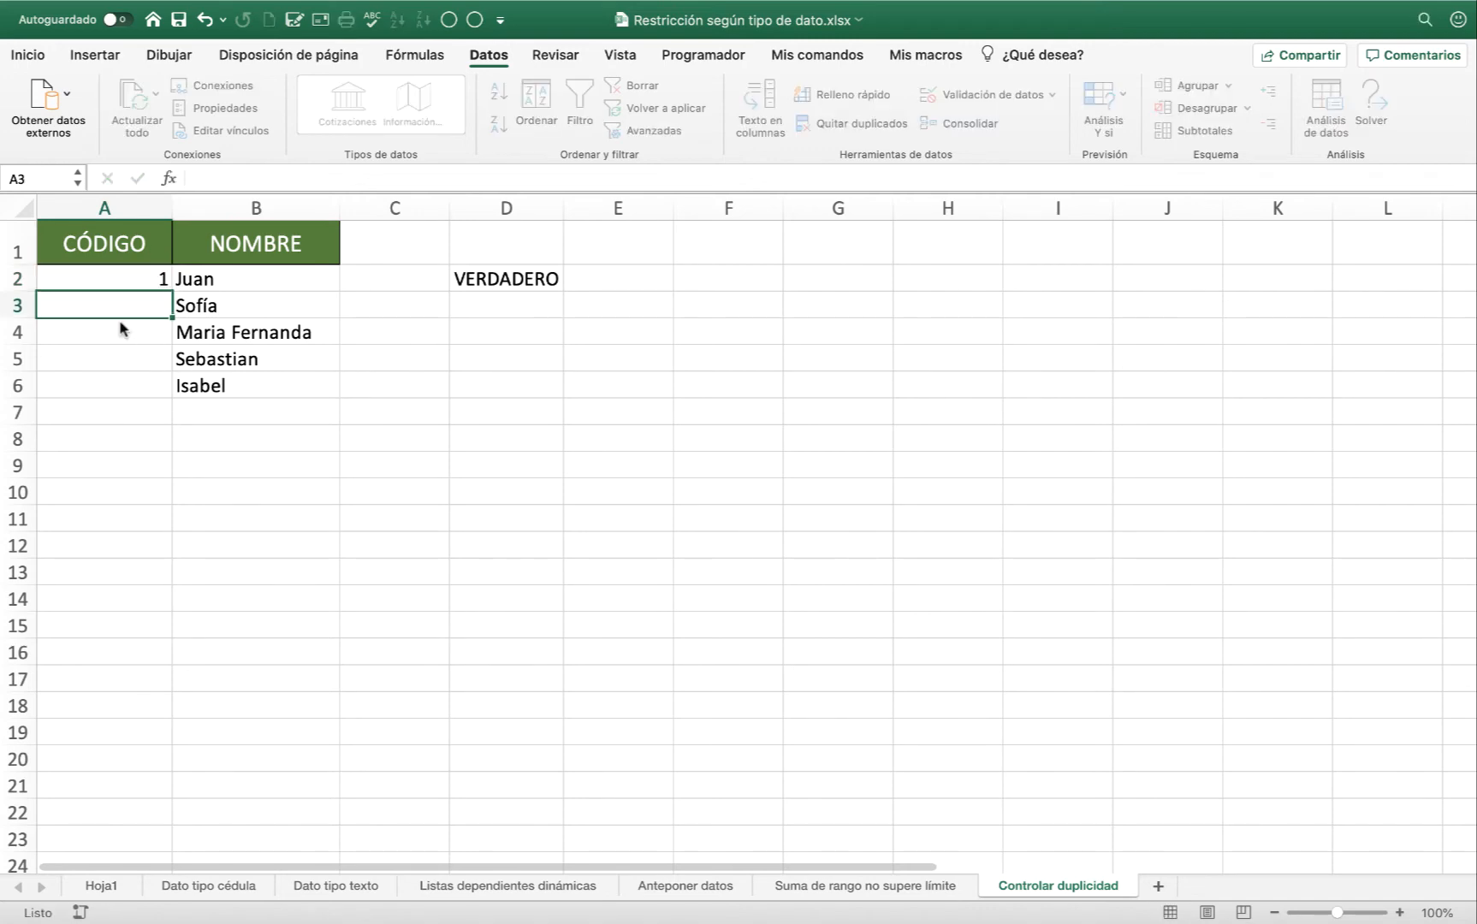
type("2")
key("Return")
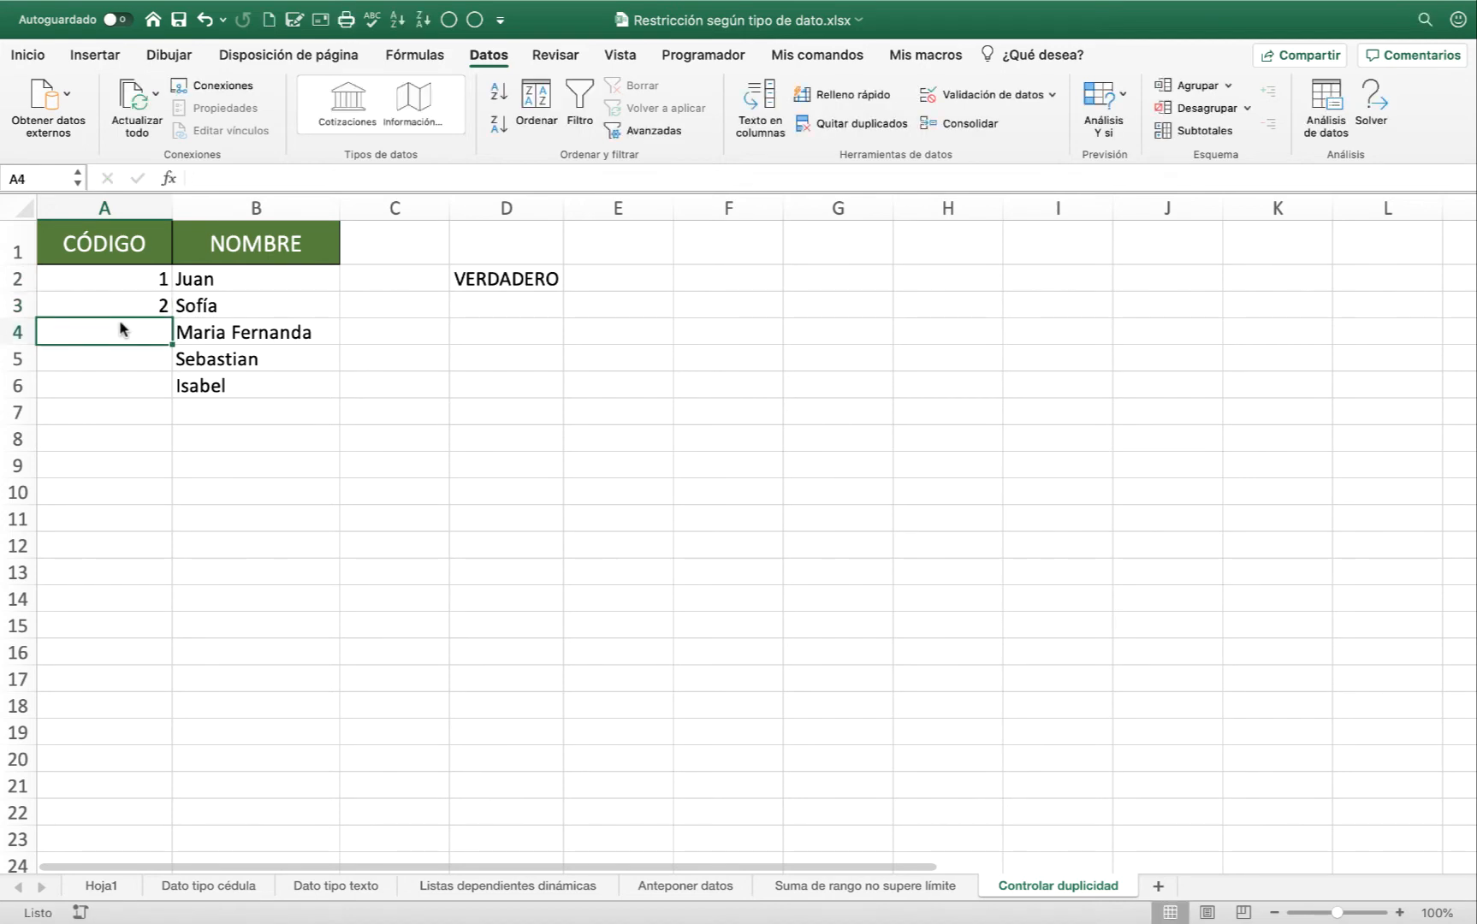
type("1")
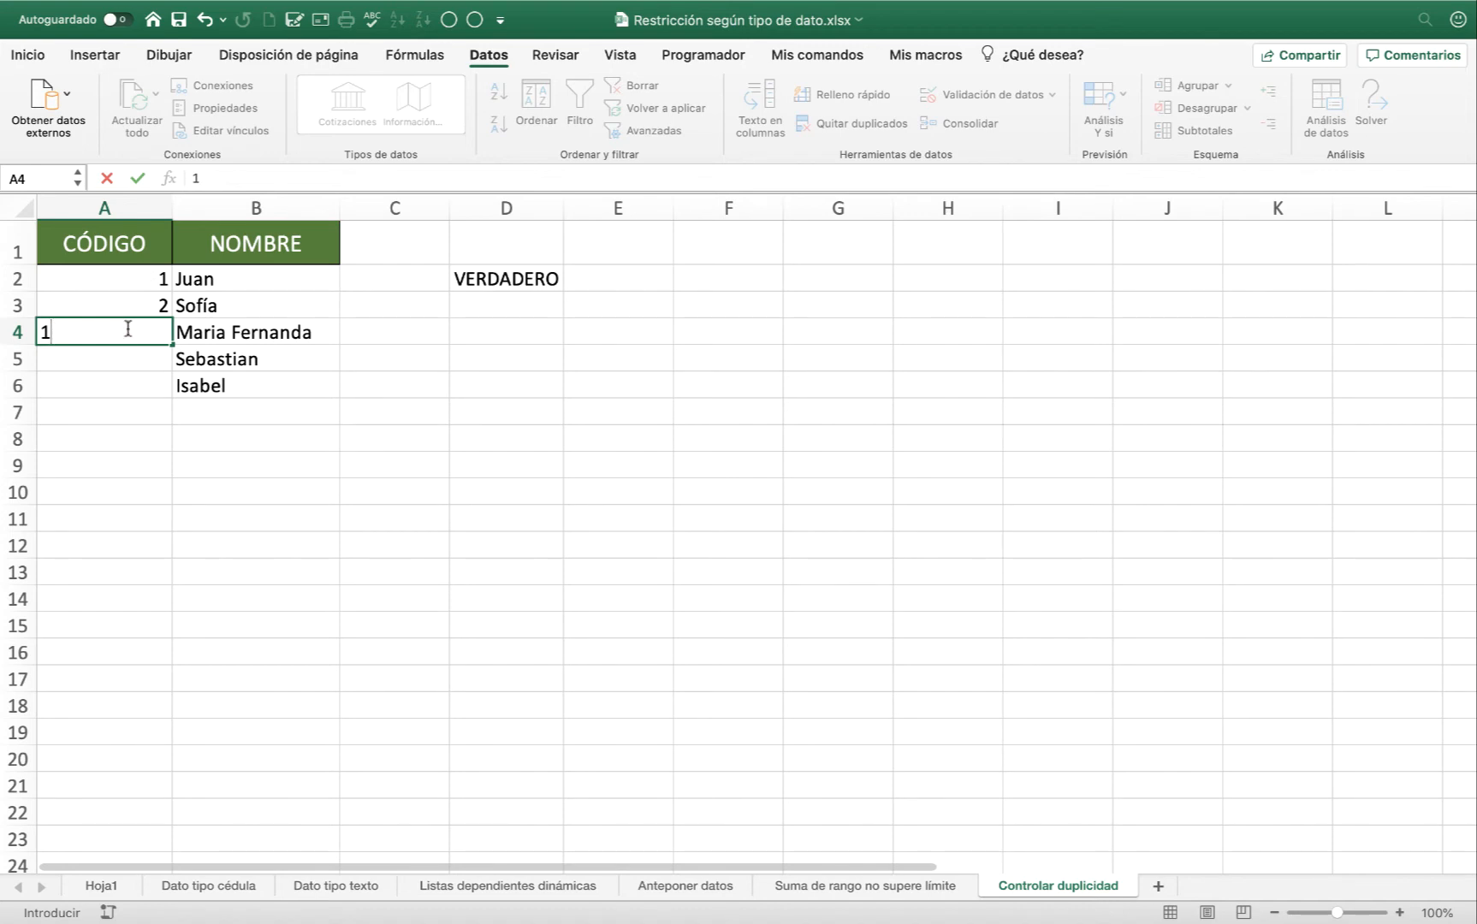
key("Return")
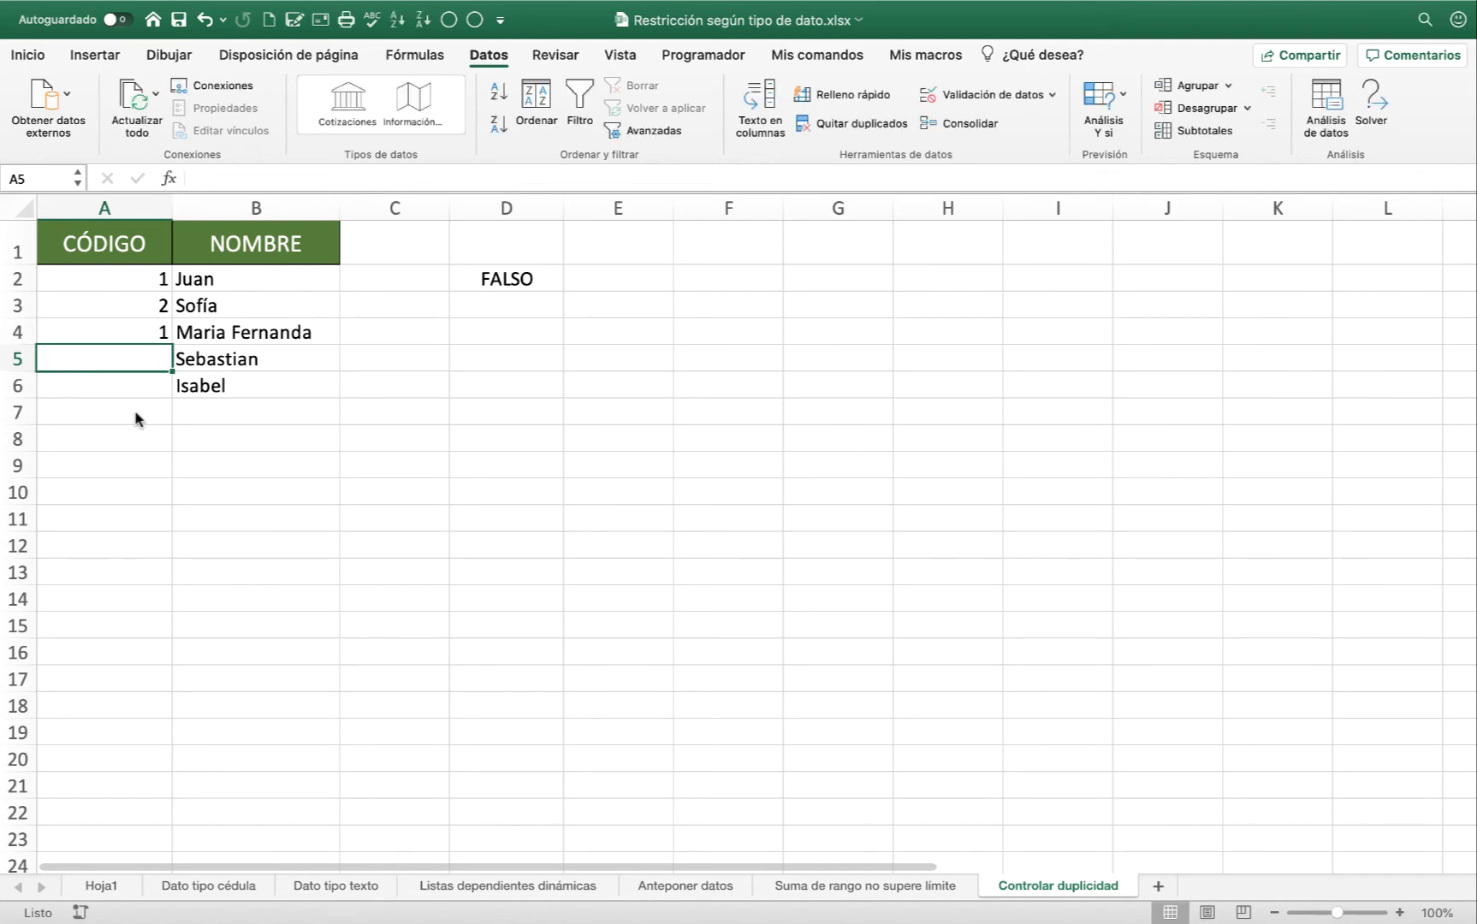
Edit the formula in D2 and make its range absolute as $A$2:$A$6.
left_click(470, 282)
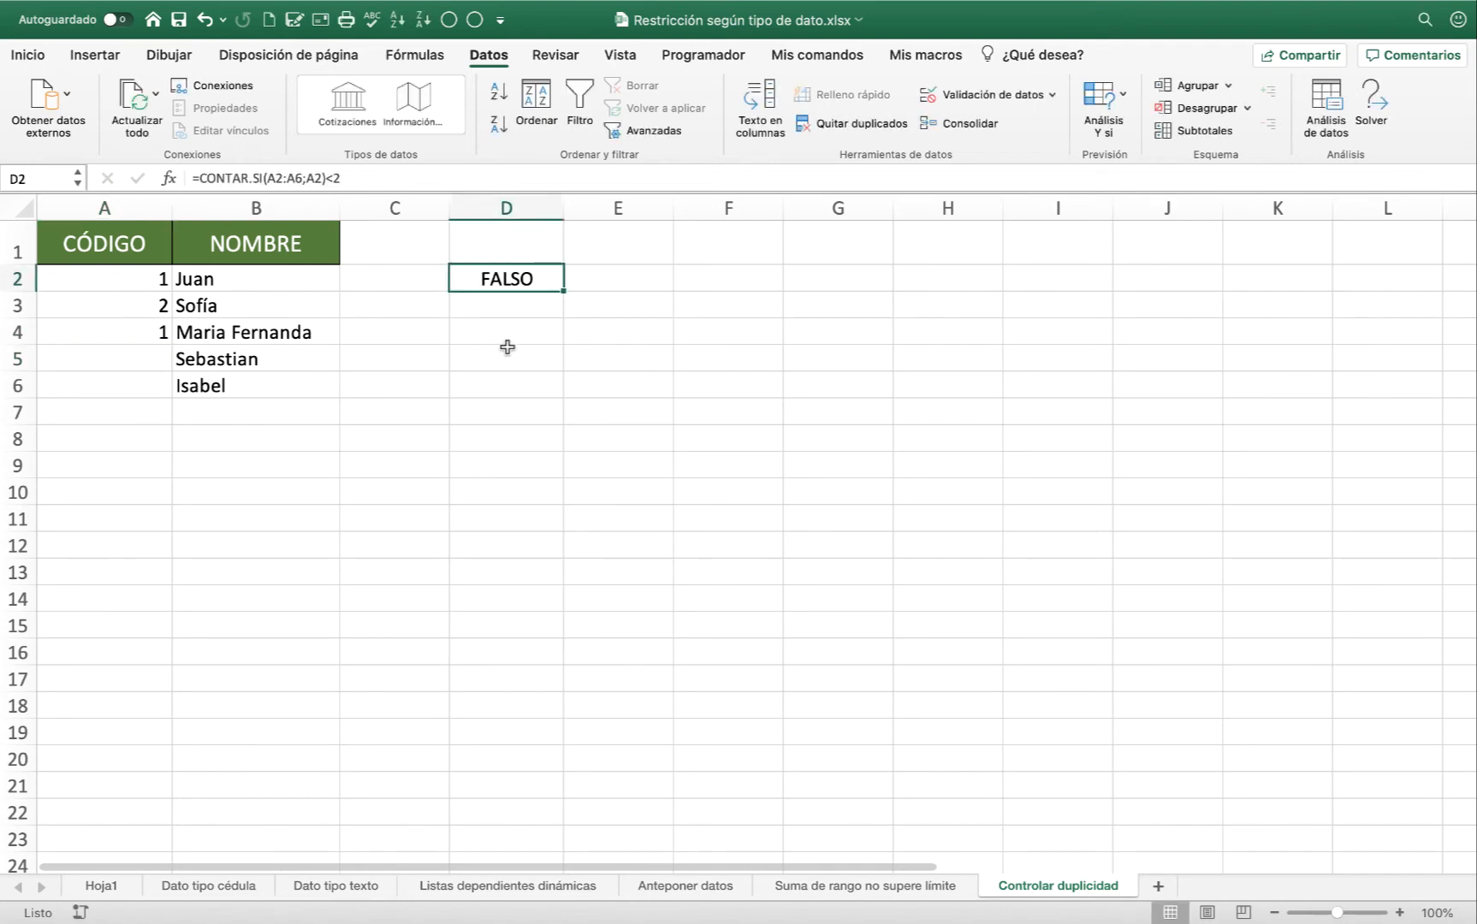
key("F2")
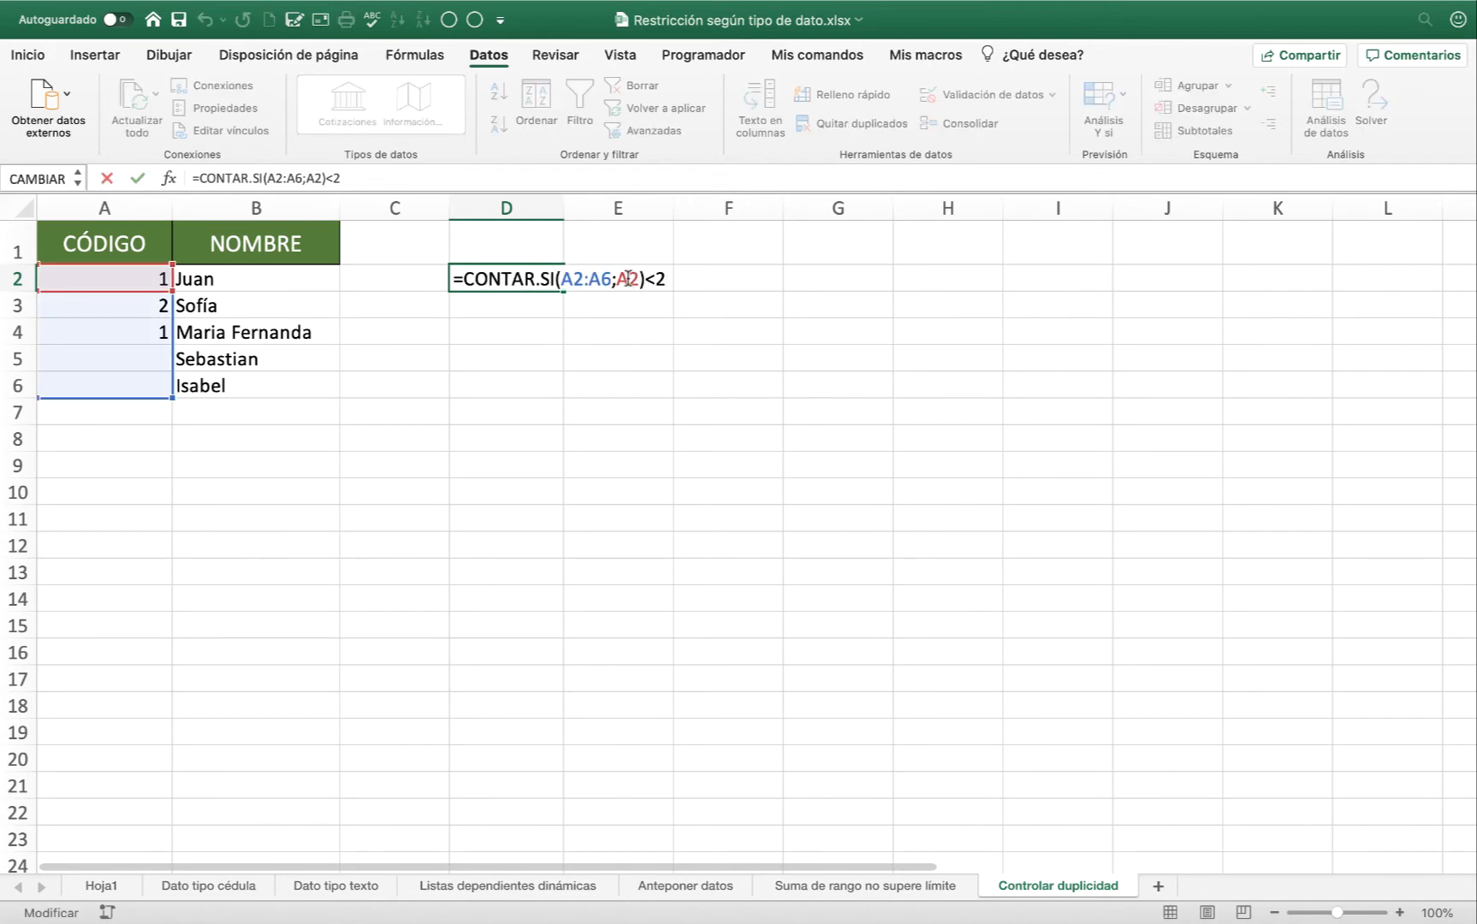
key("Left")
key("Left")
key("Left")
key("Left")
left_click_drag(561, 279, 612, 279)
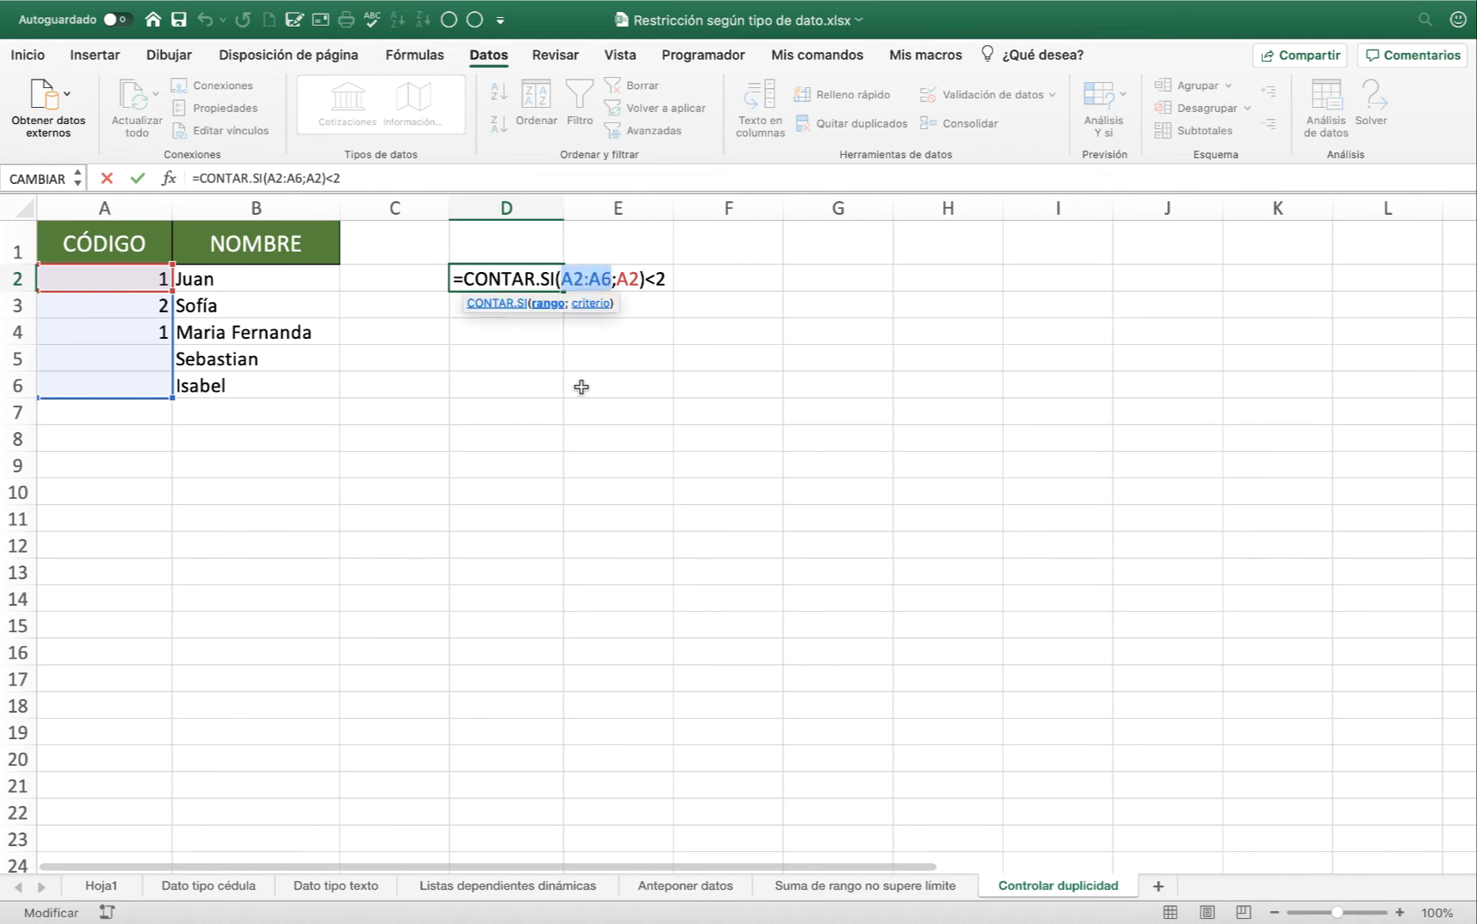
key("F4")
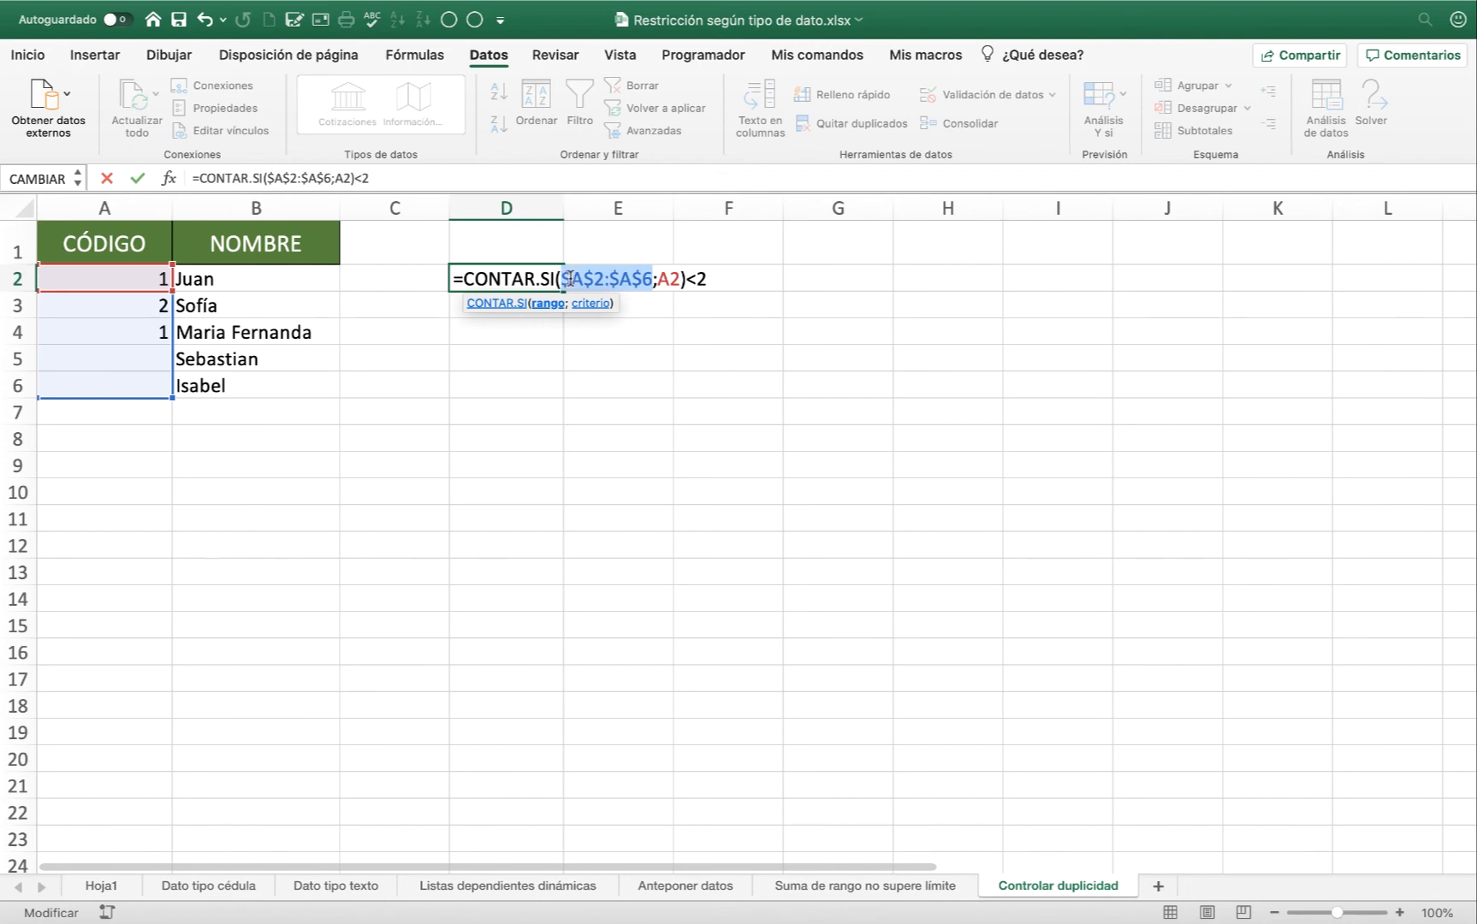
Copy the whole formula text =CONTAR.SI($A$2:$A$6;A2)<2 from D2 and leave the cell without saving the edit.
left_click(670, 278)
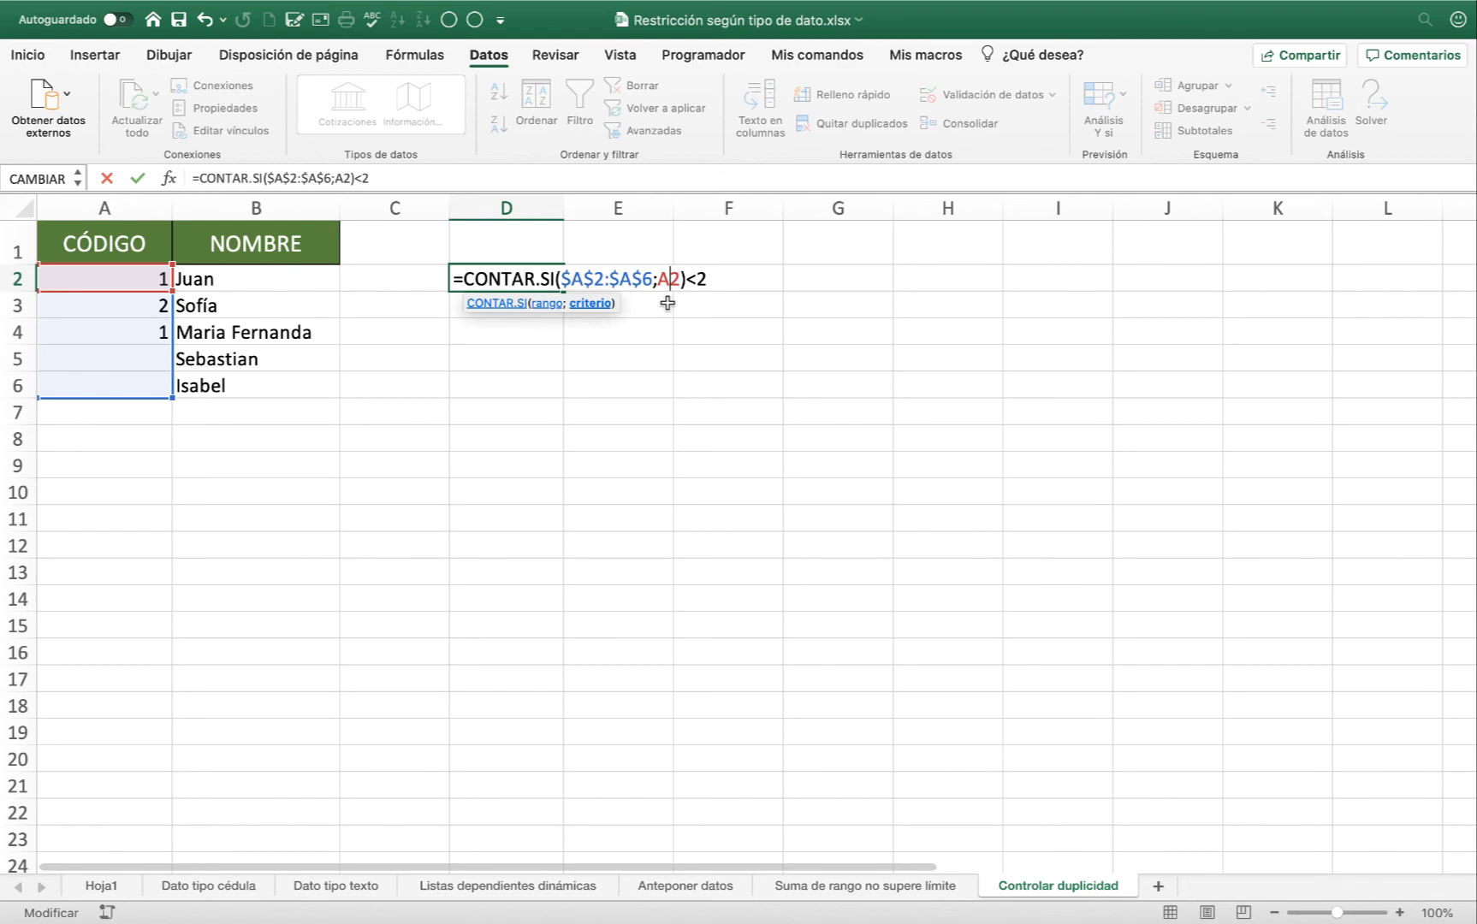
key("Right")
key("Right")
key("Right")
key("Right")
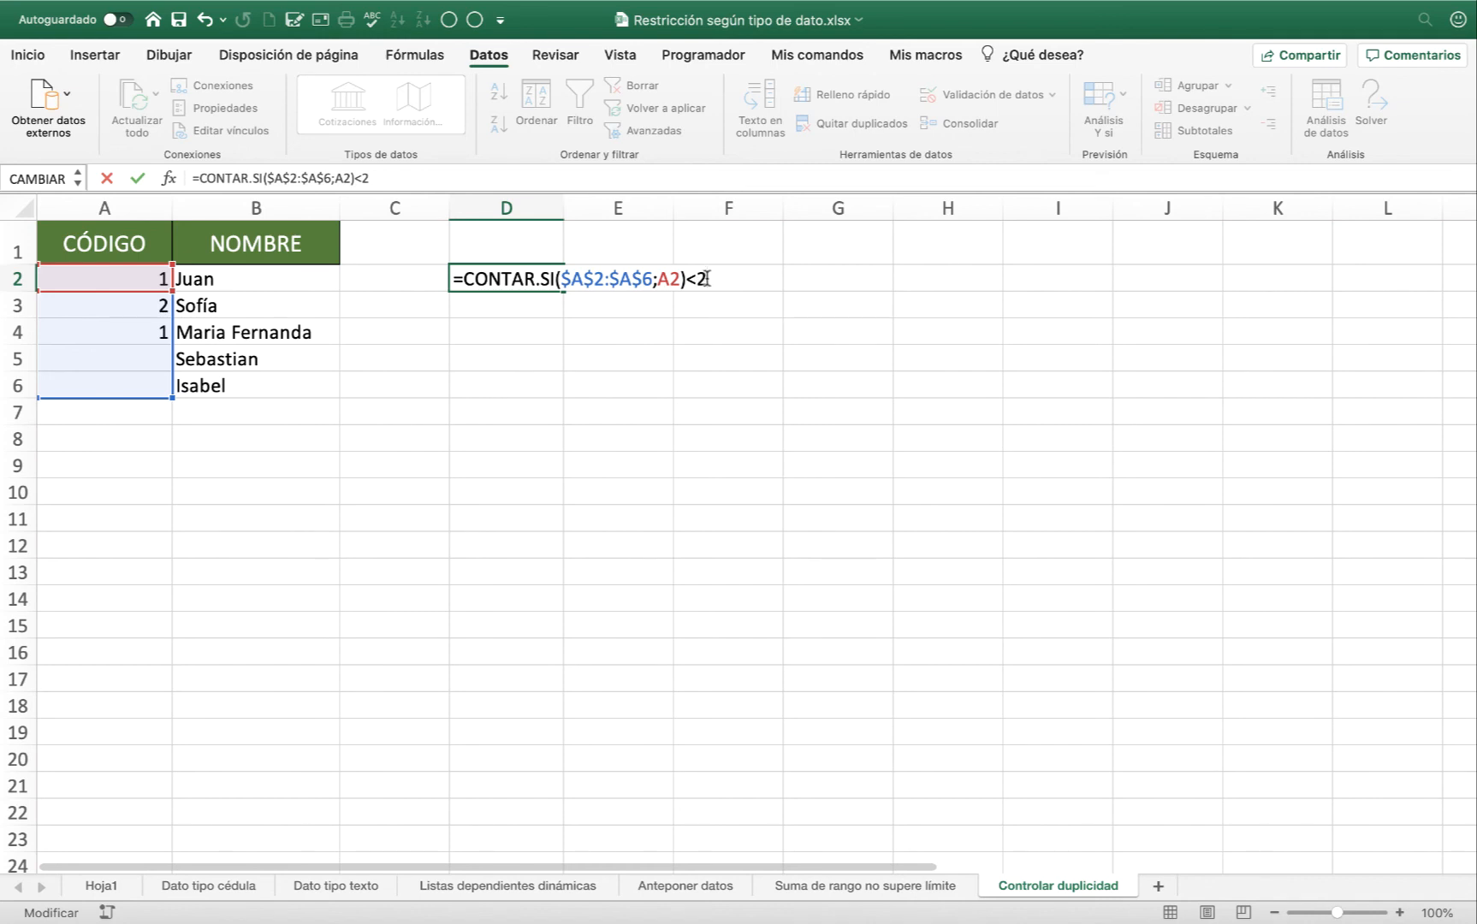
left_click_drag(706, 279, 450, 279)
key("super+c")
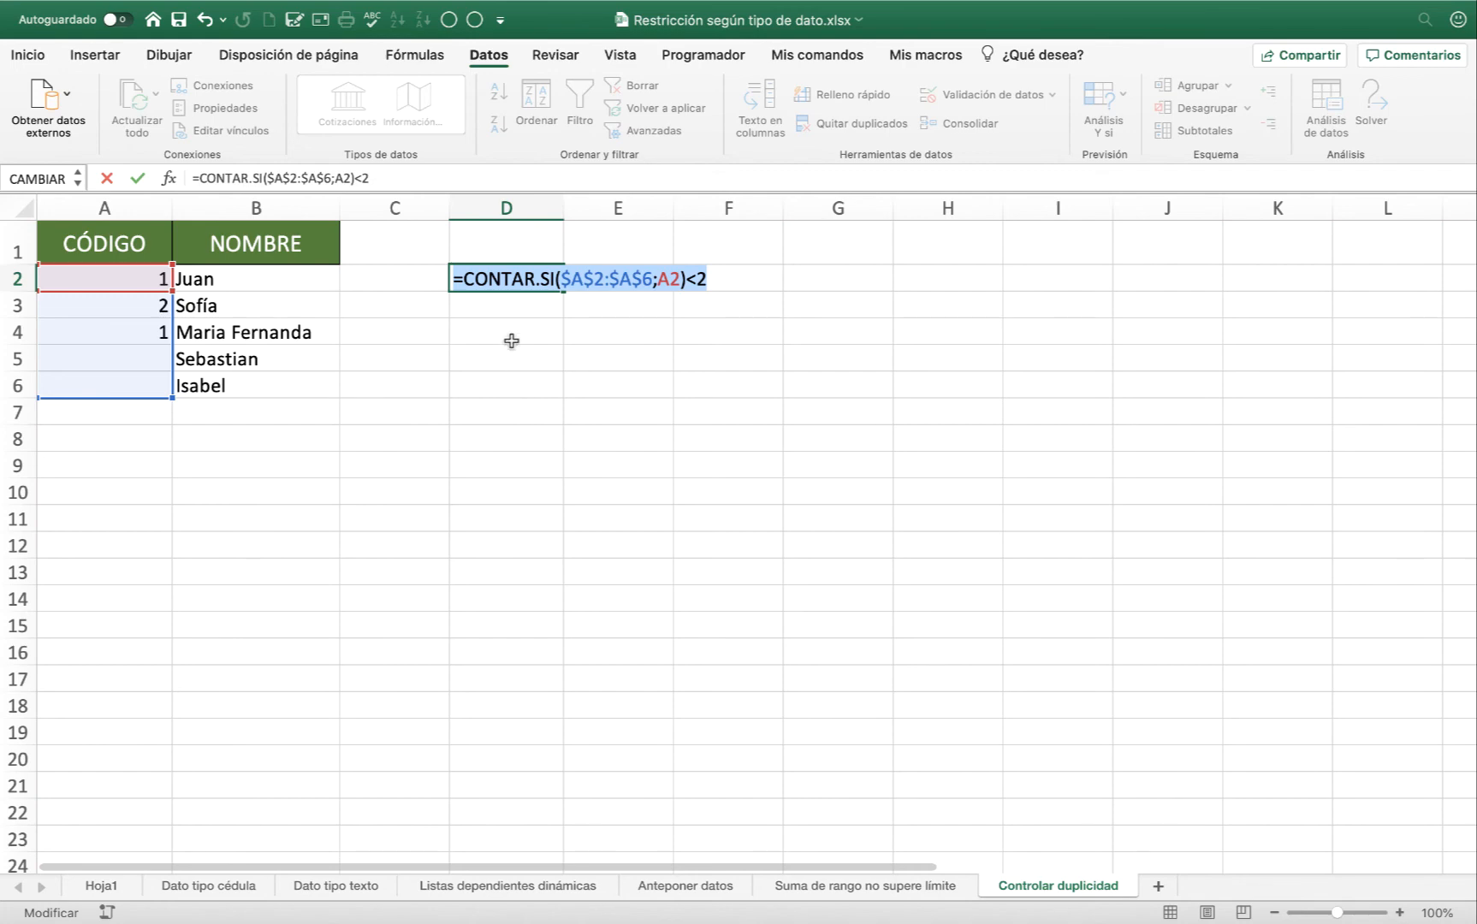
key("Escape")
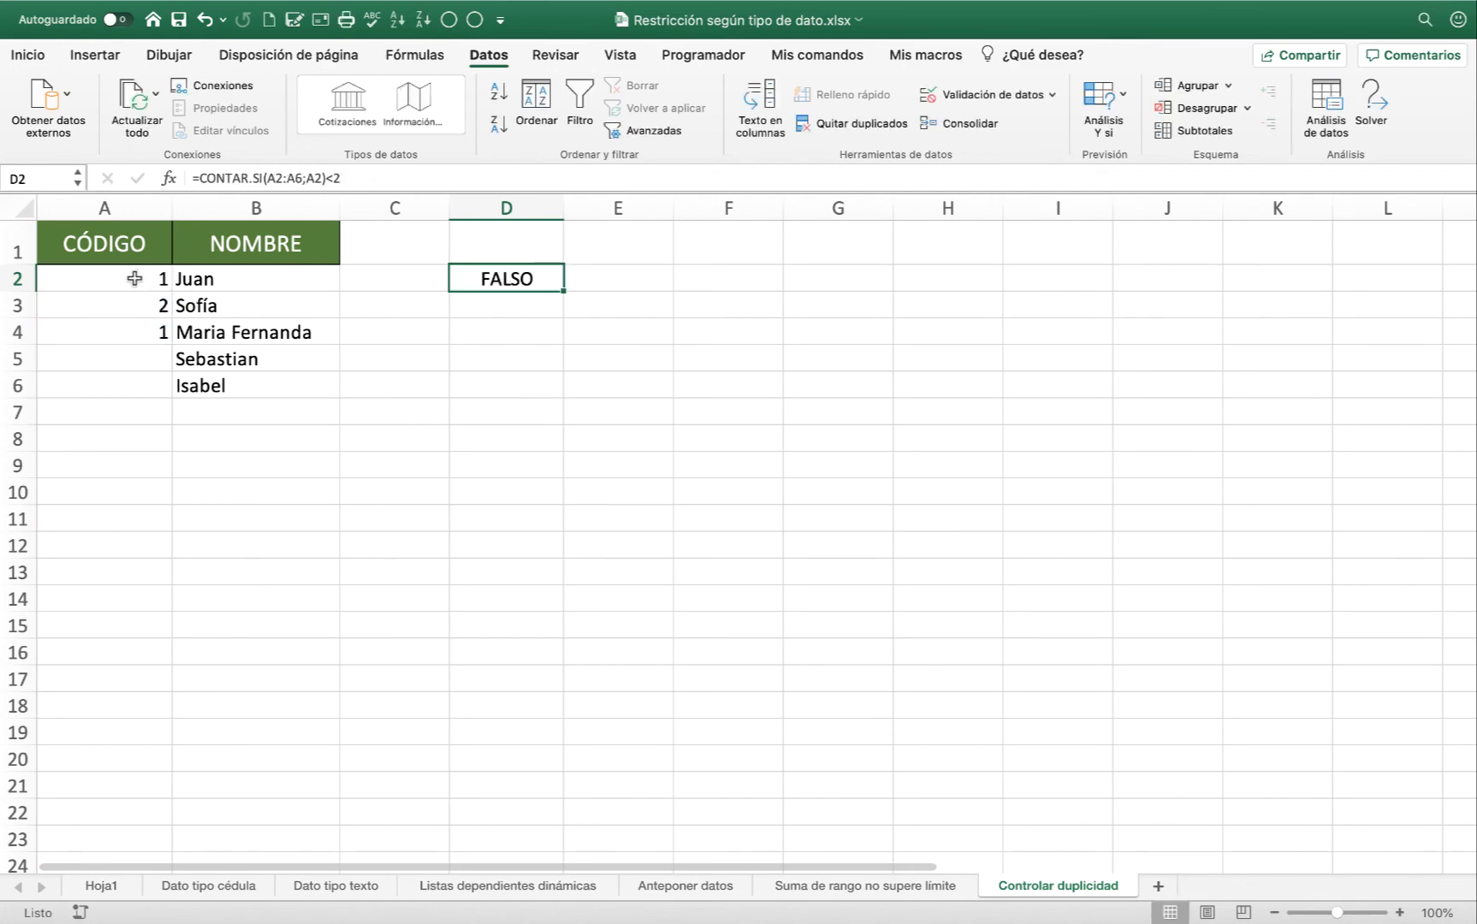
Clear the test codes from cells A2:A6.
left_click_drag(132, 278, 135, 383)
key("Delete")
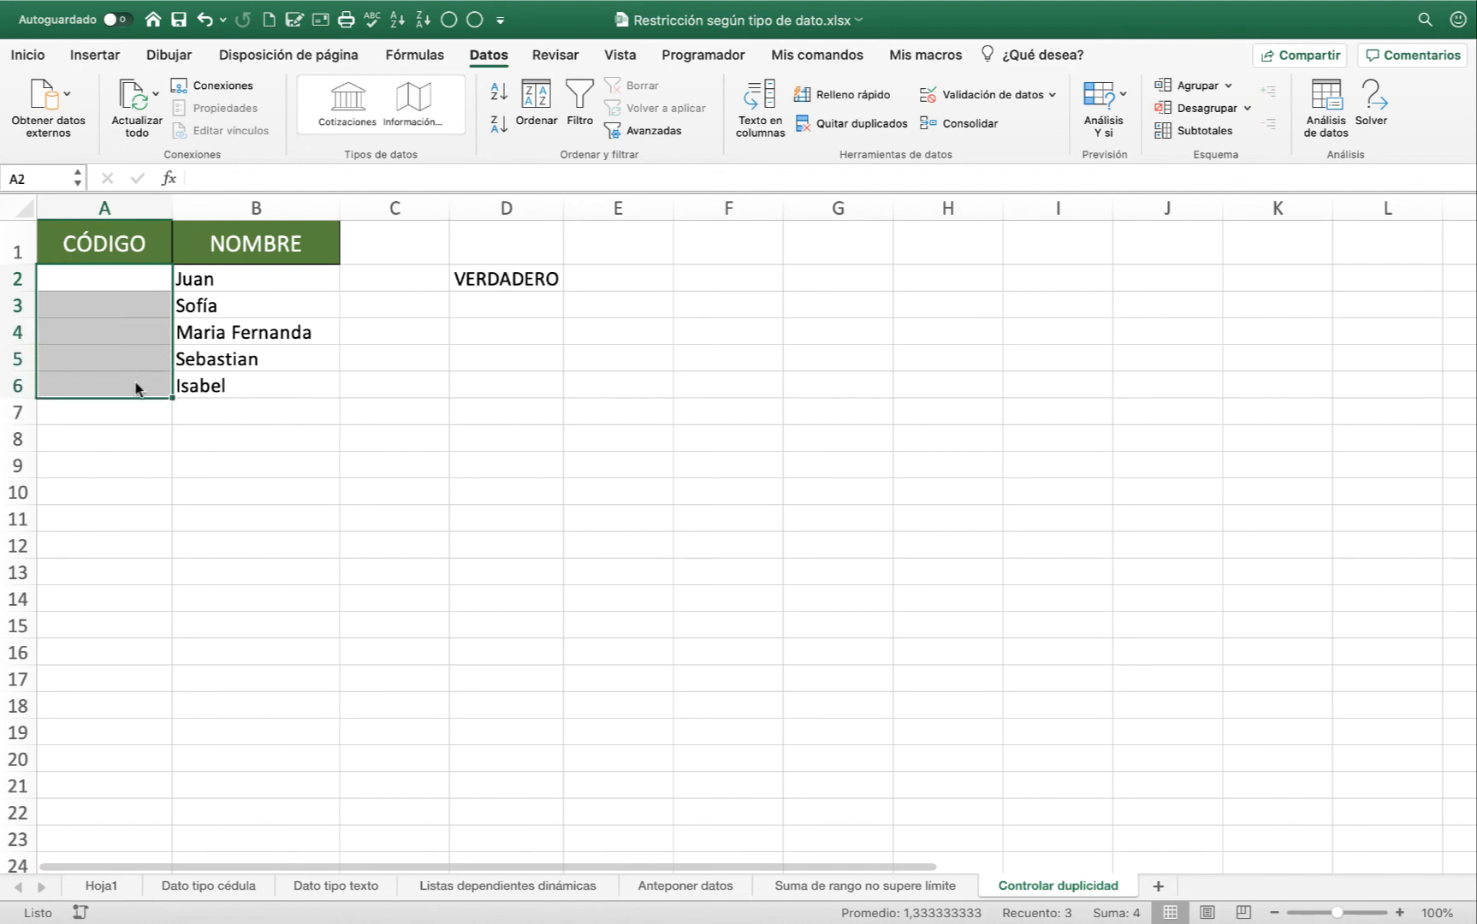
Add a custom (Personalizada) data validation to A2 with the copied formula =CONTAR.SI($A$2:$A$6;A2)<2 and fill it down to A6.
left_click(132, 279)
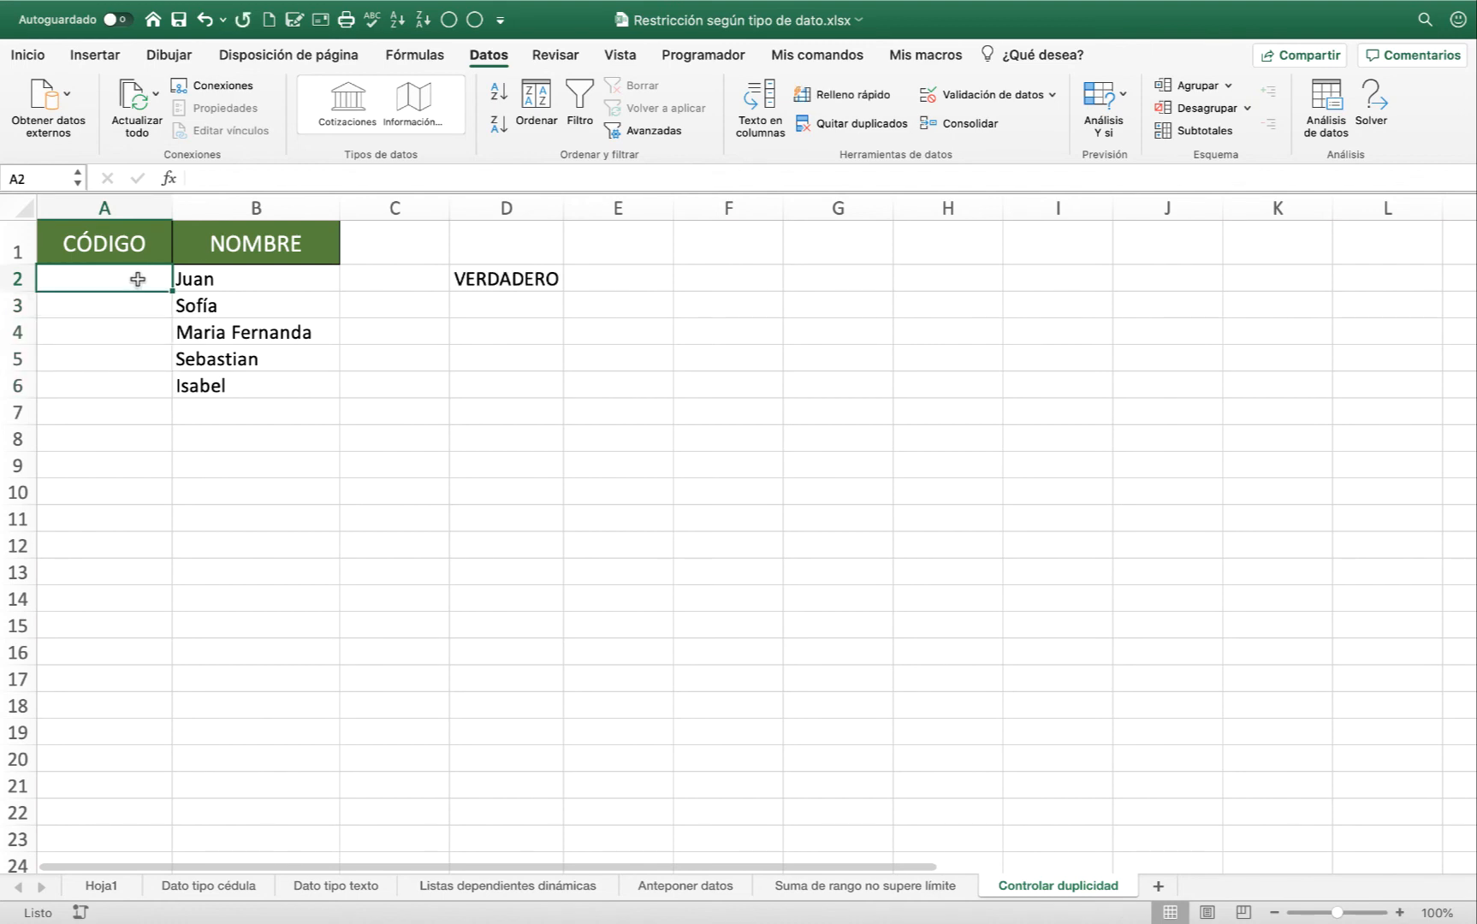
left_click(931, 94)
left_click(689, 261)
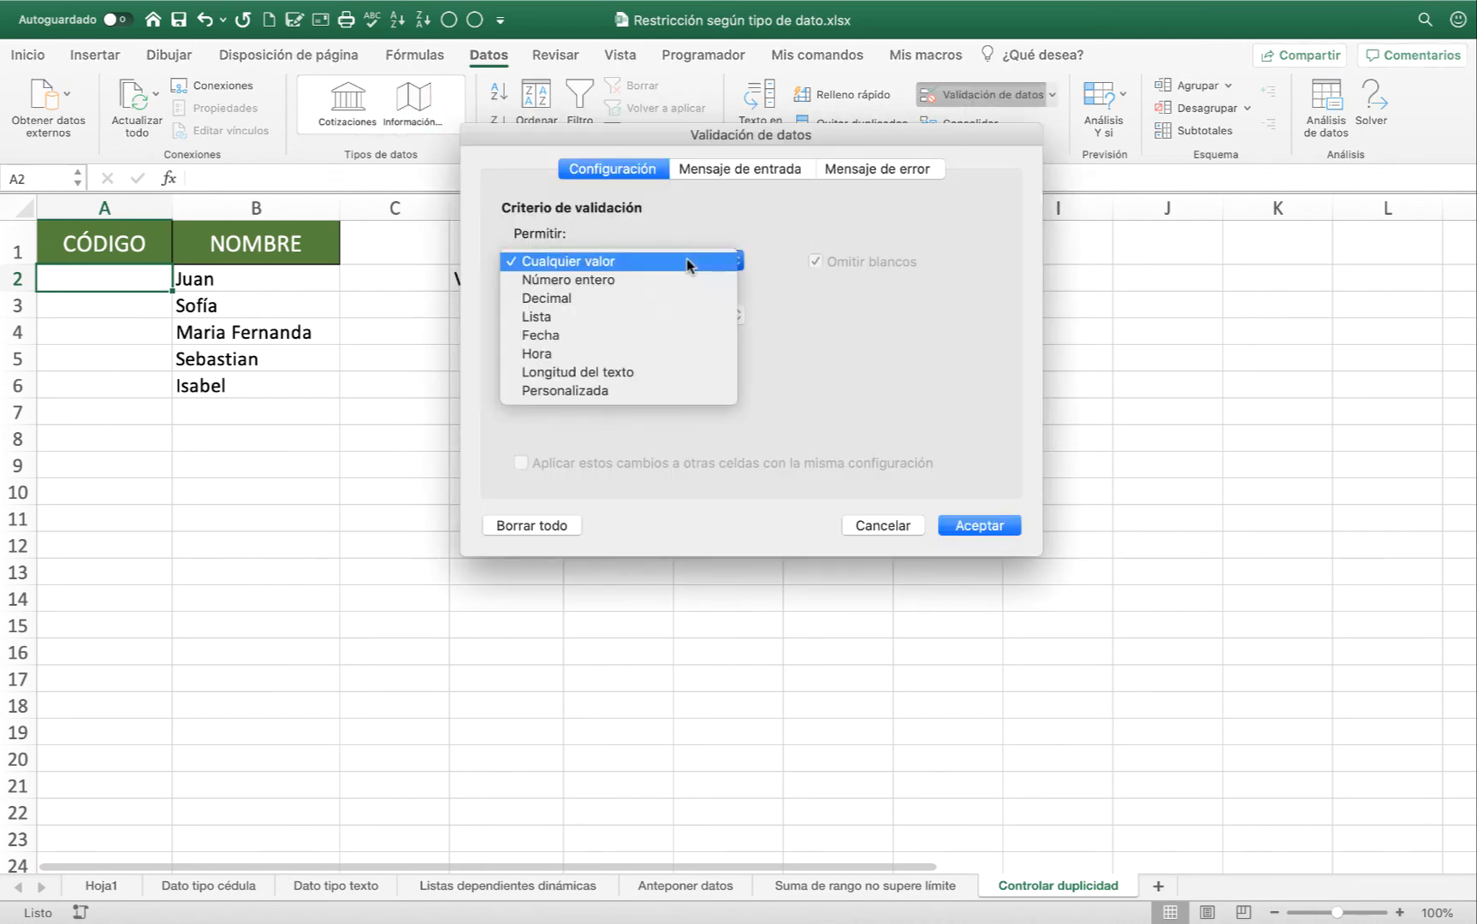
left_click(609, 390)
left_click(564, 370)
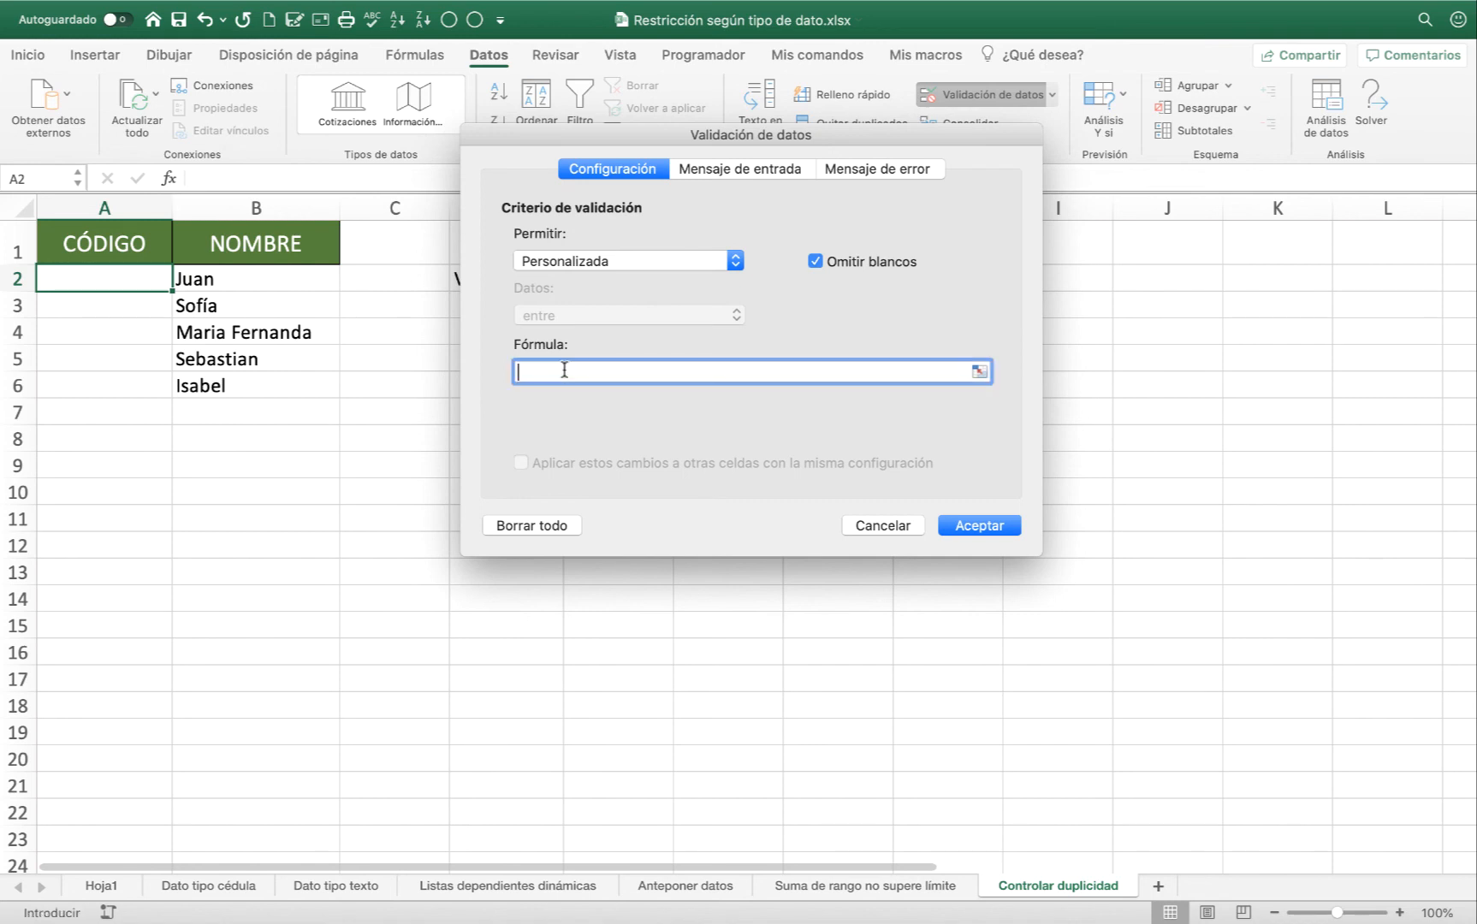
key("super+v")
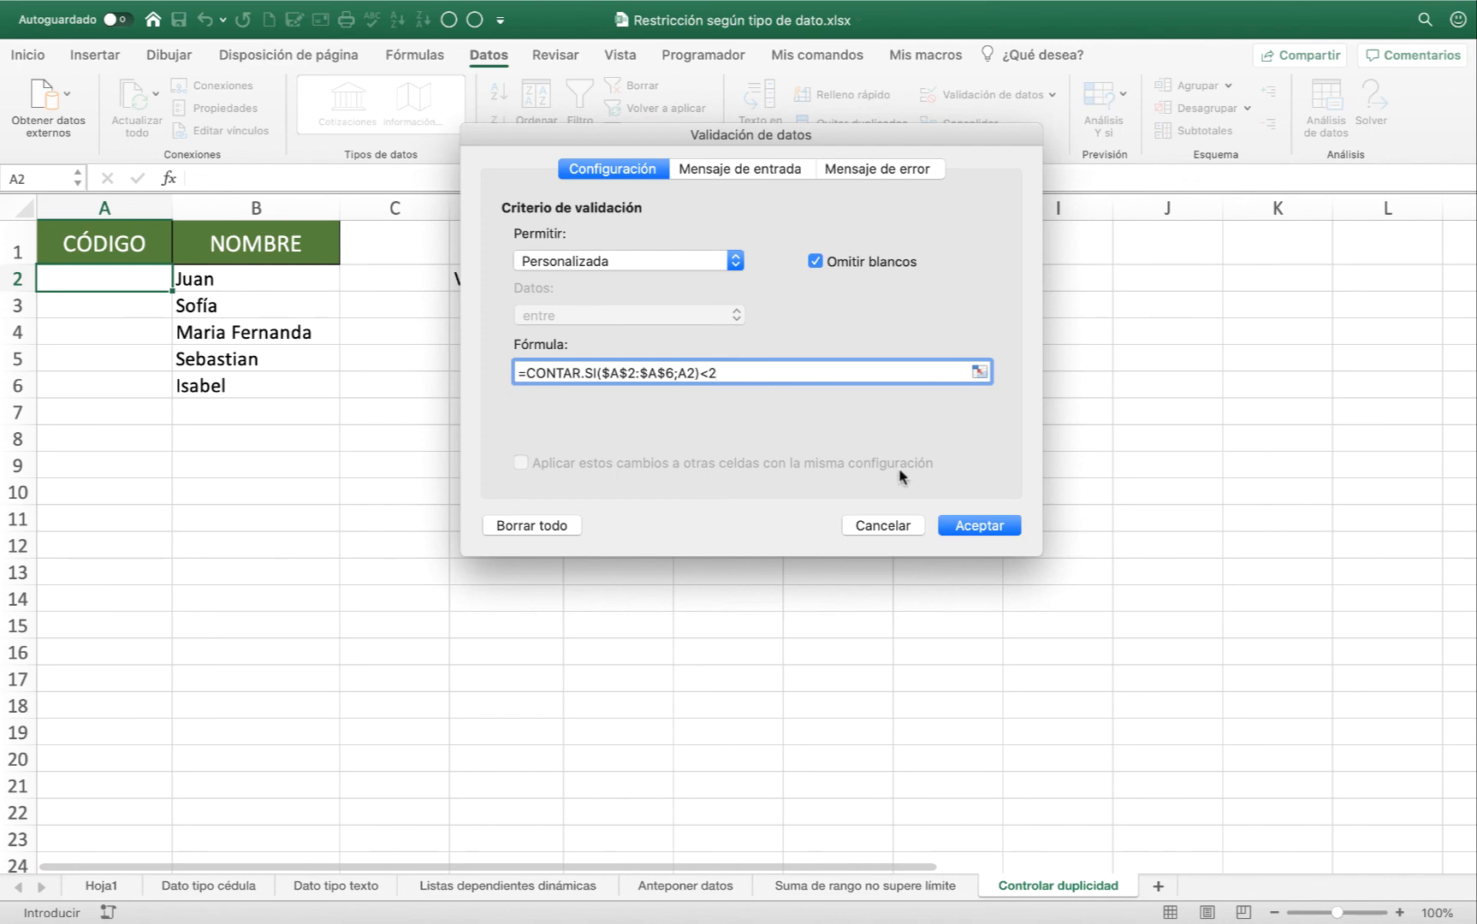
left_click(977, 525)
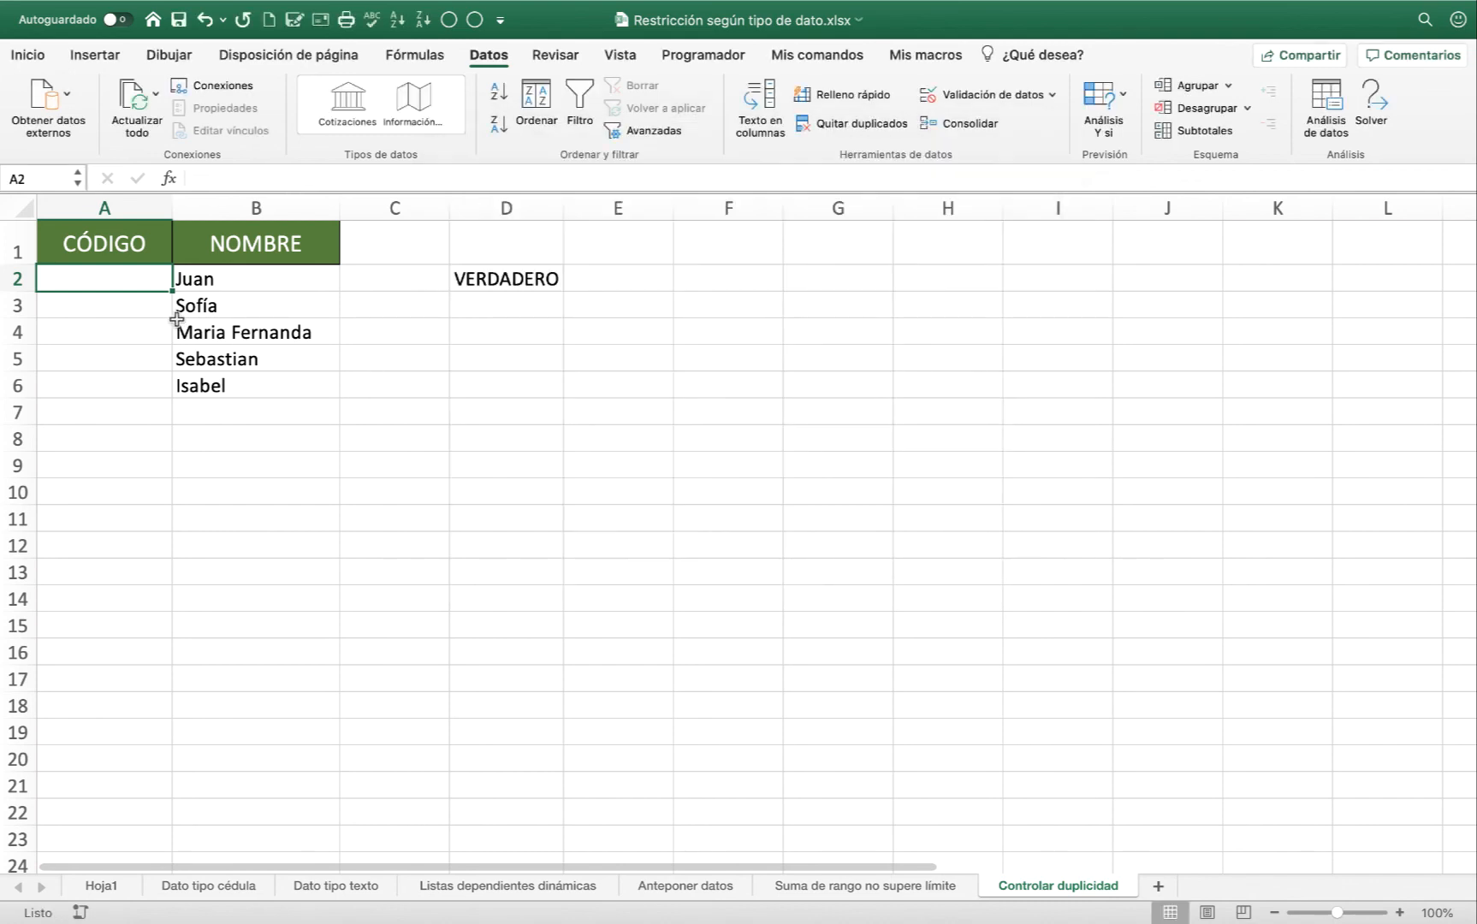
left_click_drag(170, 292, 171, 391)
left_click(109, 319)
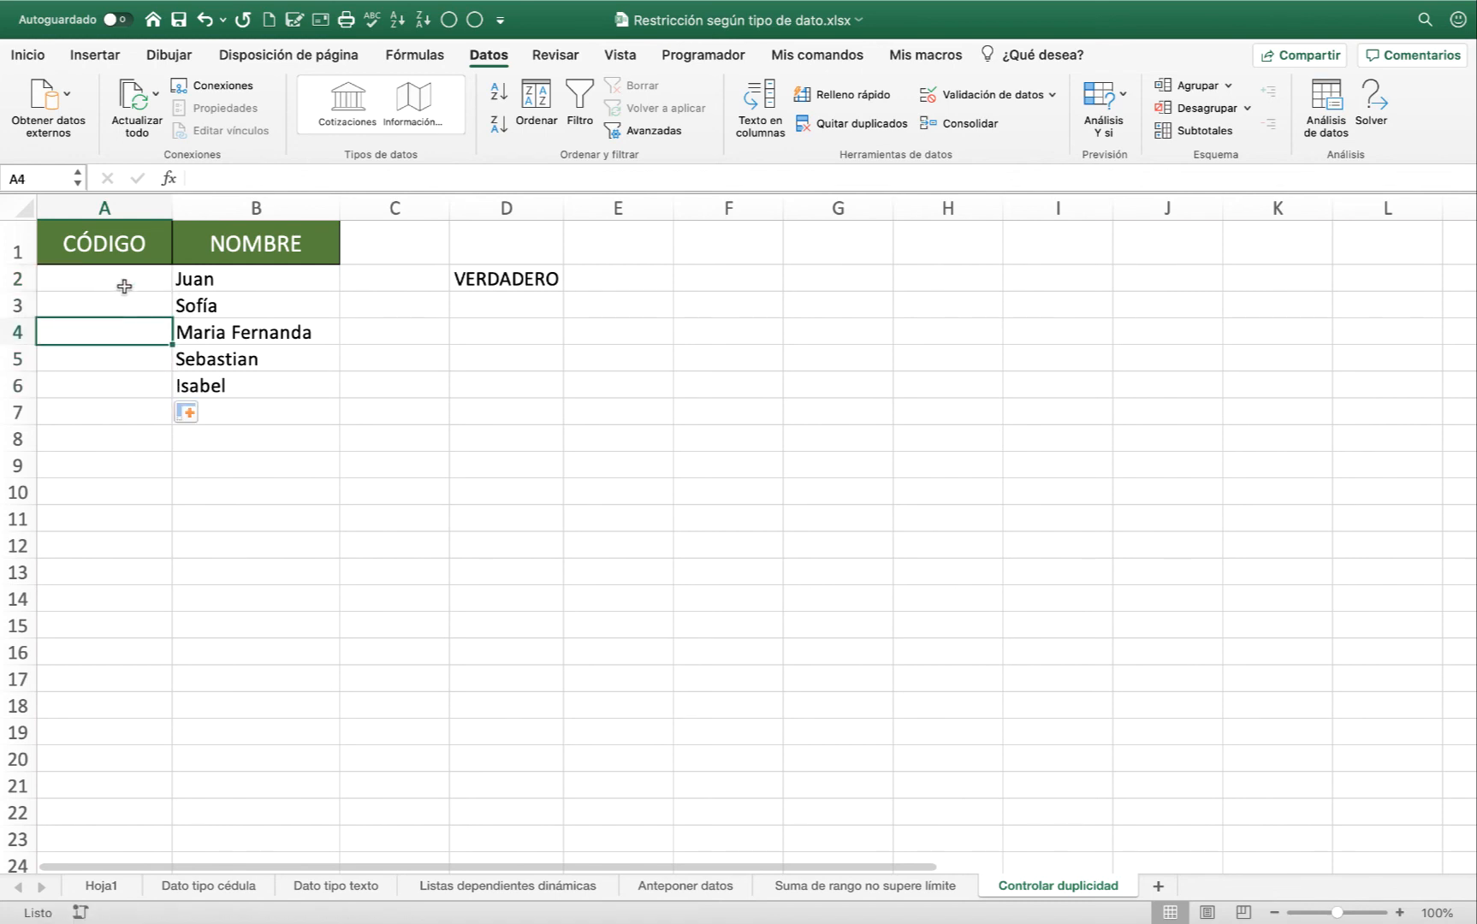
Enter the test codes 12, 32, 21 and 10 in cells A2 to A5 of the CÓDIGO column.
left_click(124, 286)
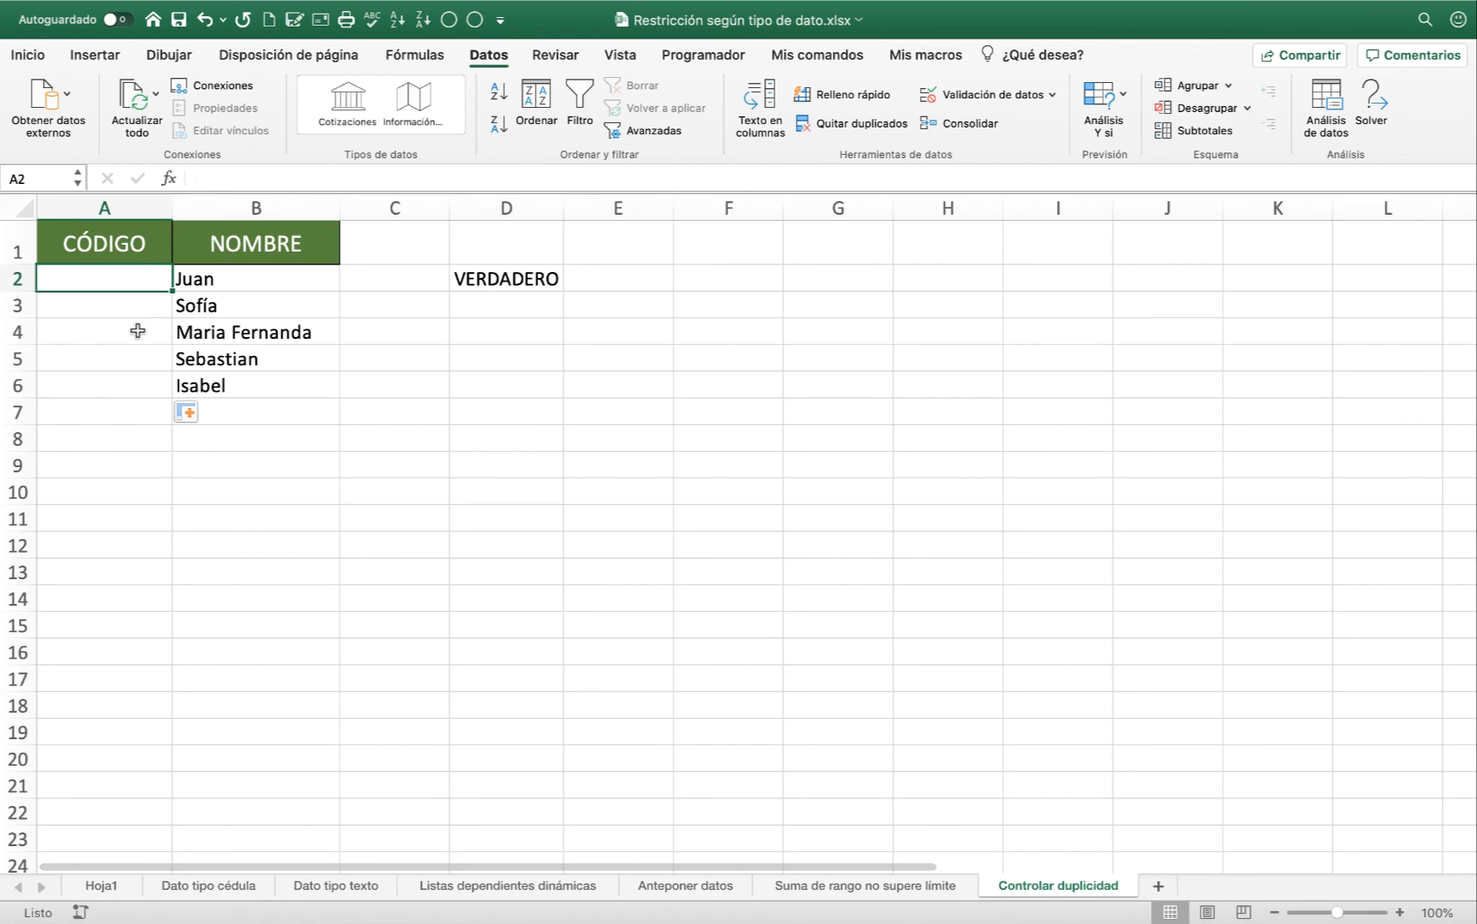
type("1")
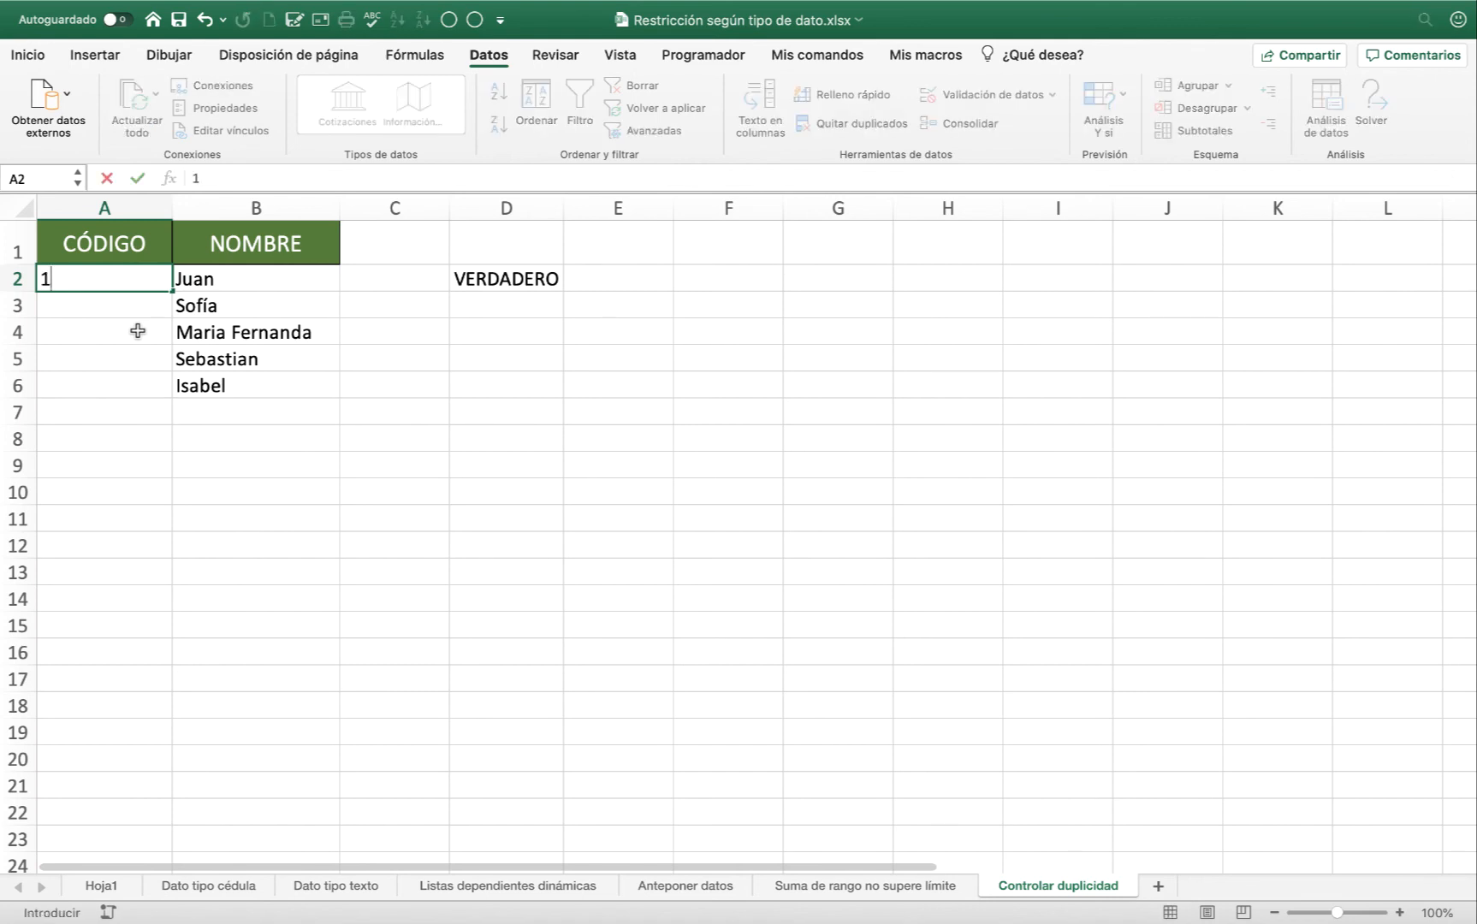
type("2")
key("Return")
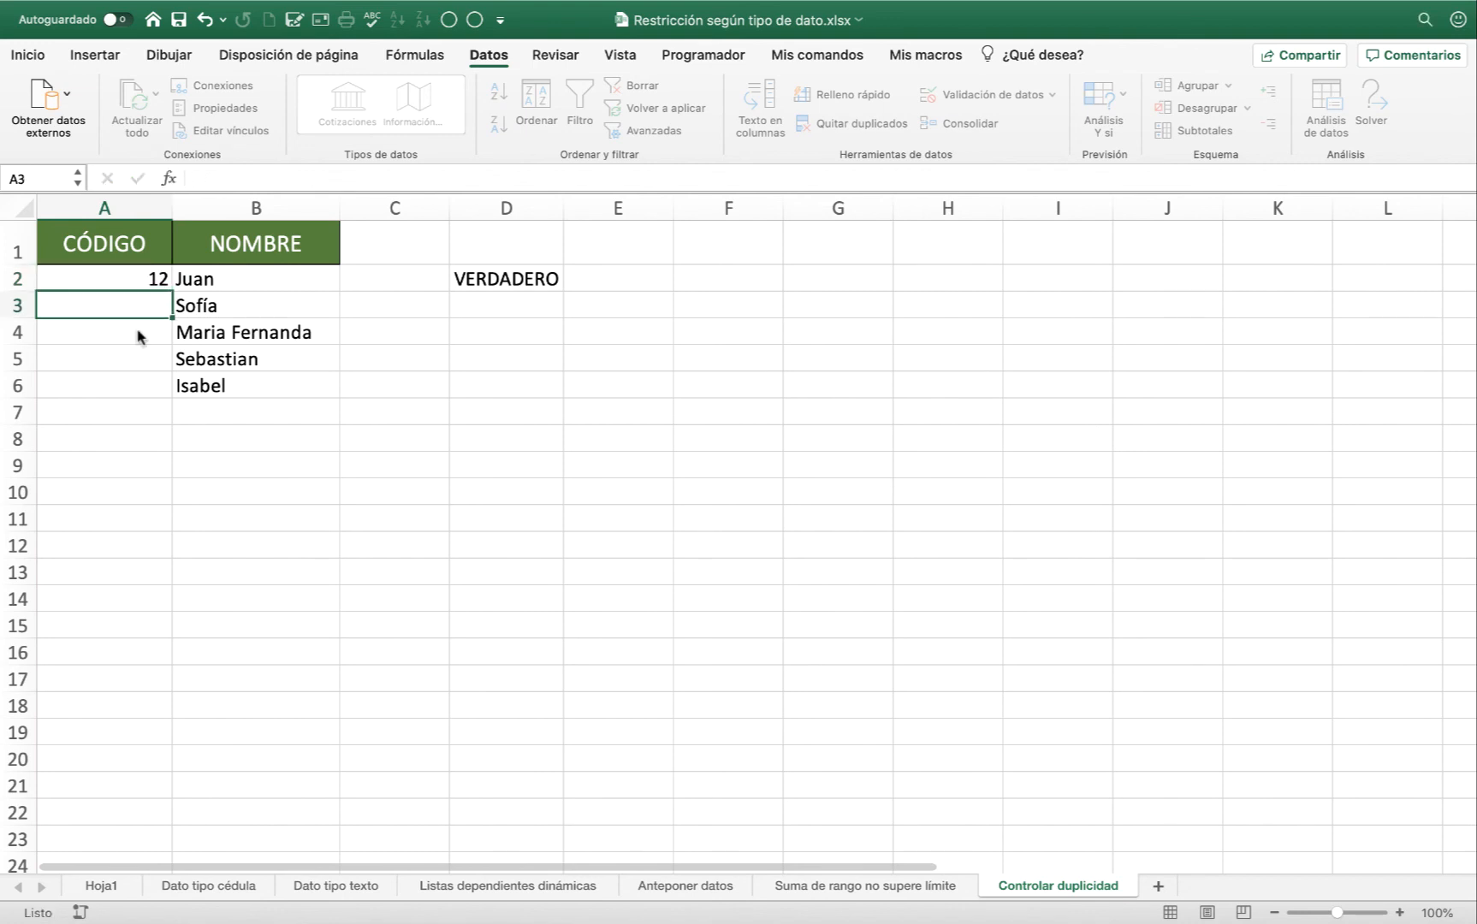
type("32")
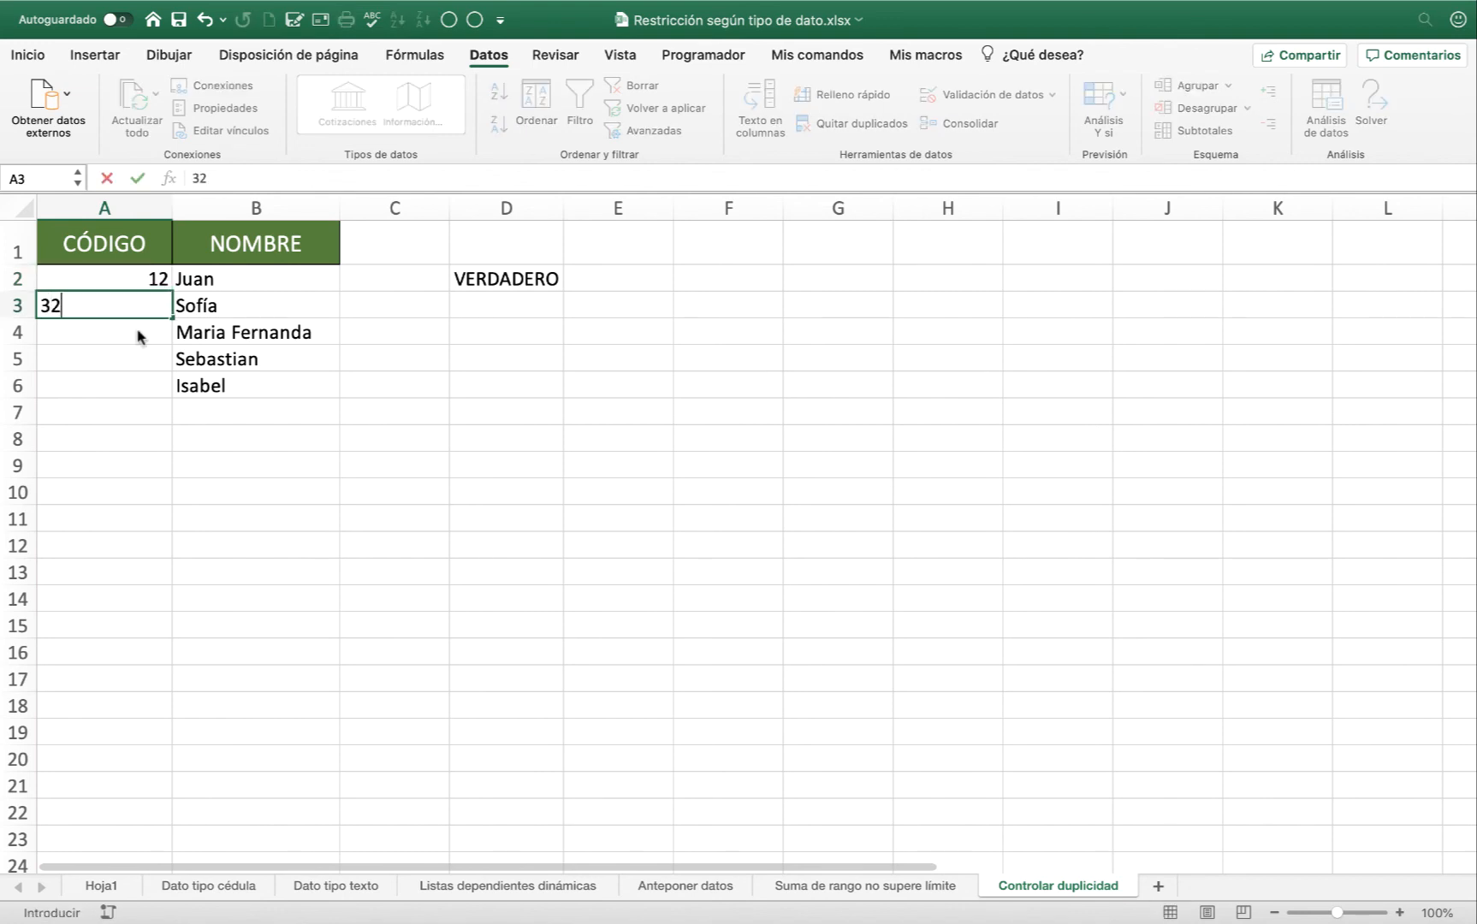
key("Return")
type("2")
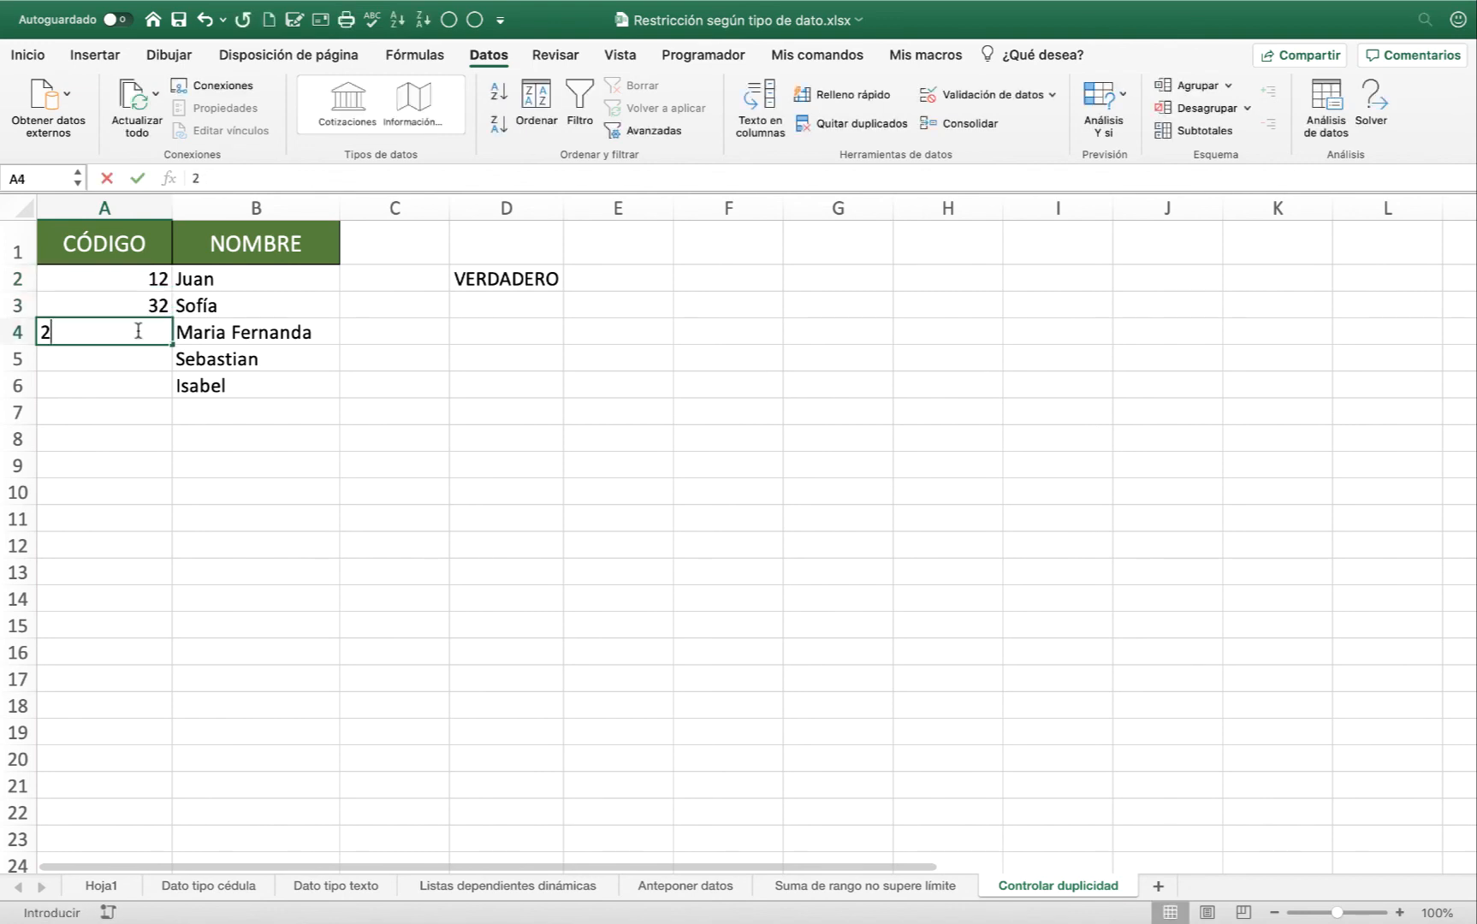
type("1")
key("Return")
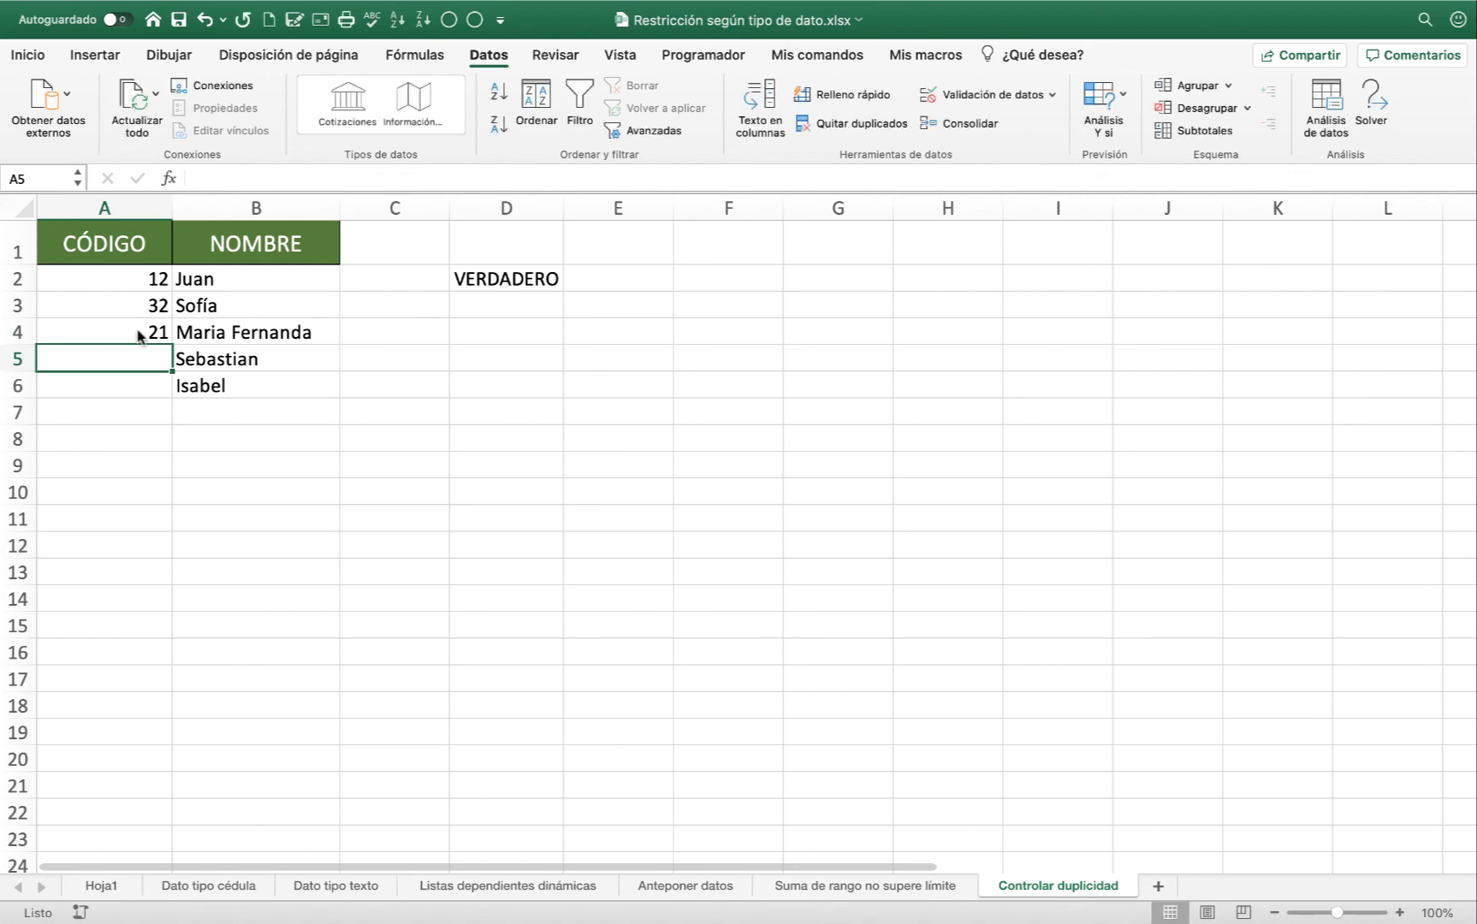
type("10")
key("Return")
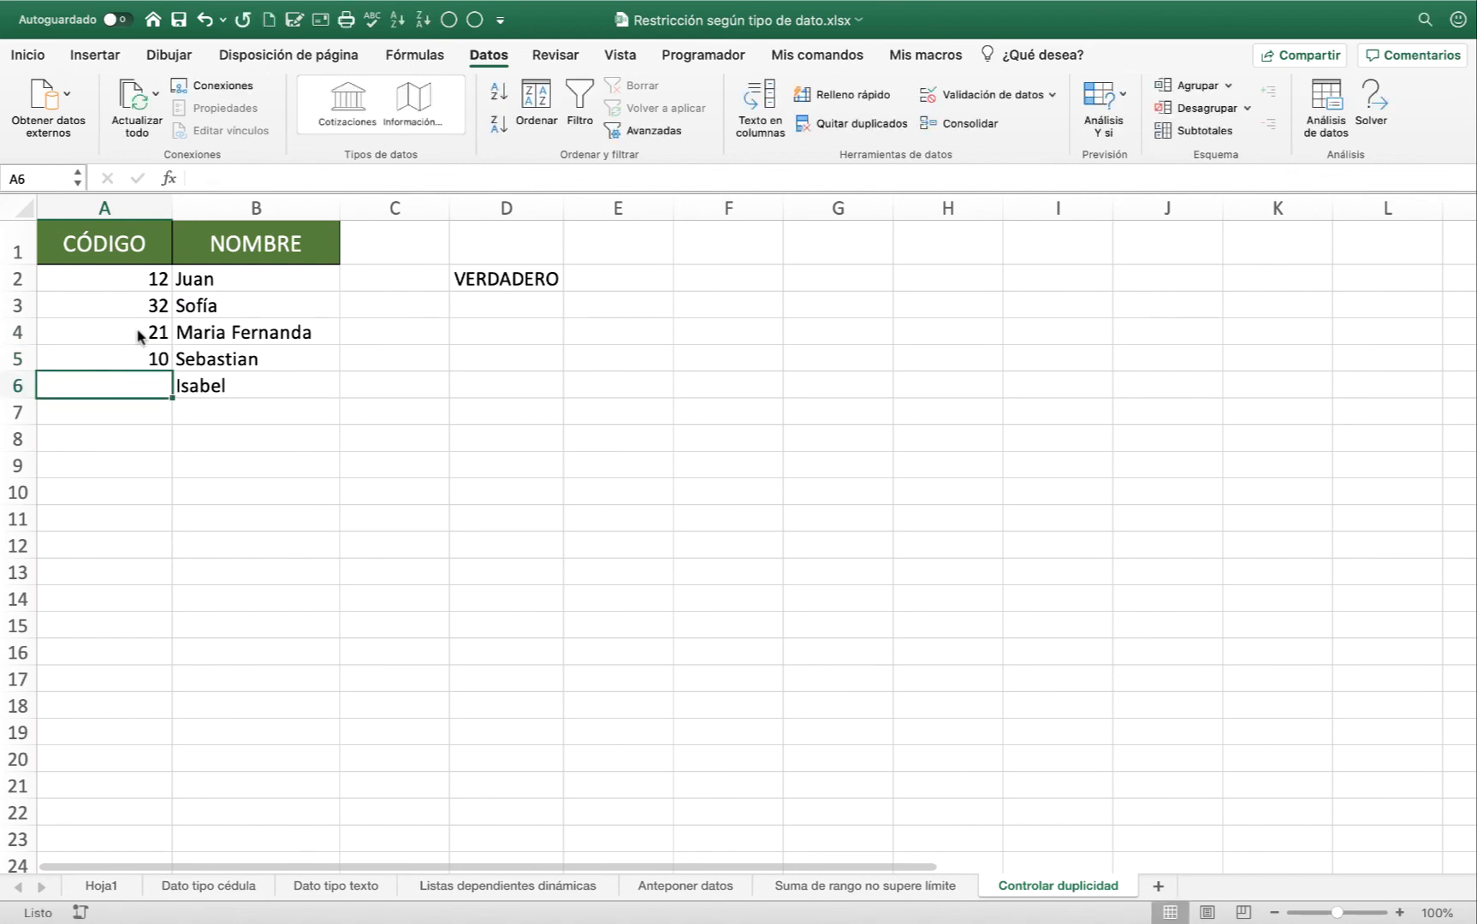
Test the validation by trying to enter the duplicate code 12 in A6, and discard the entry.
type("12")
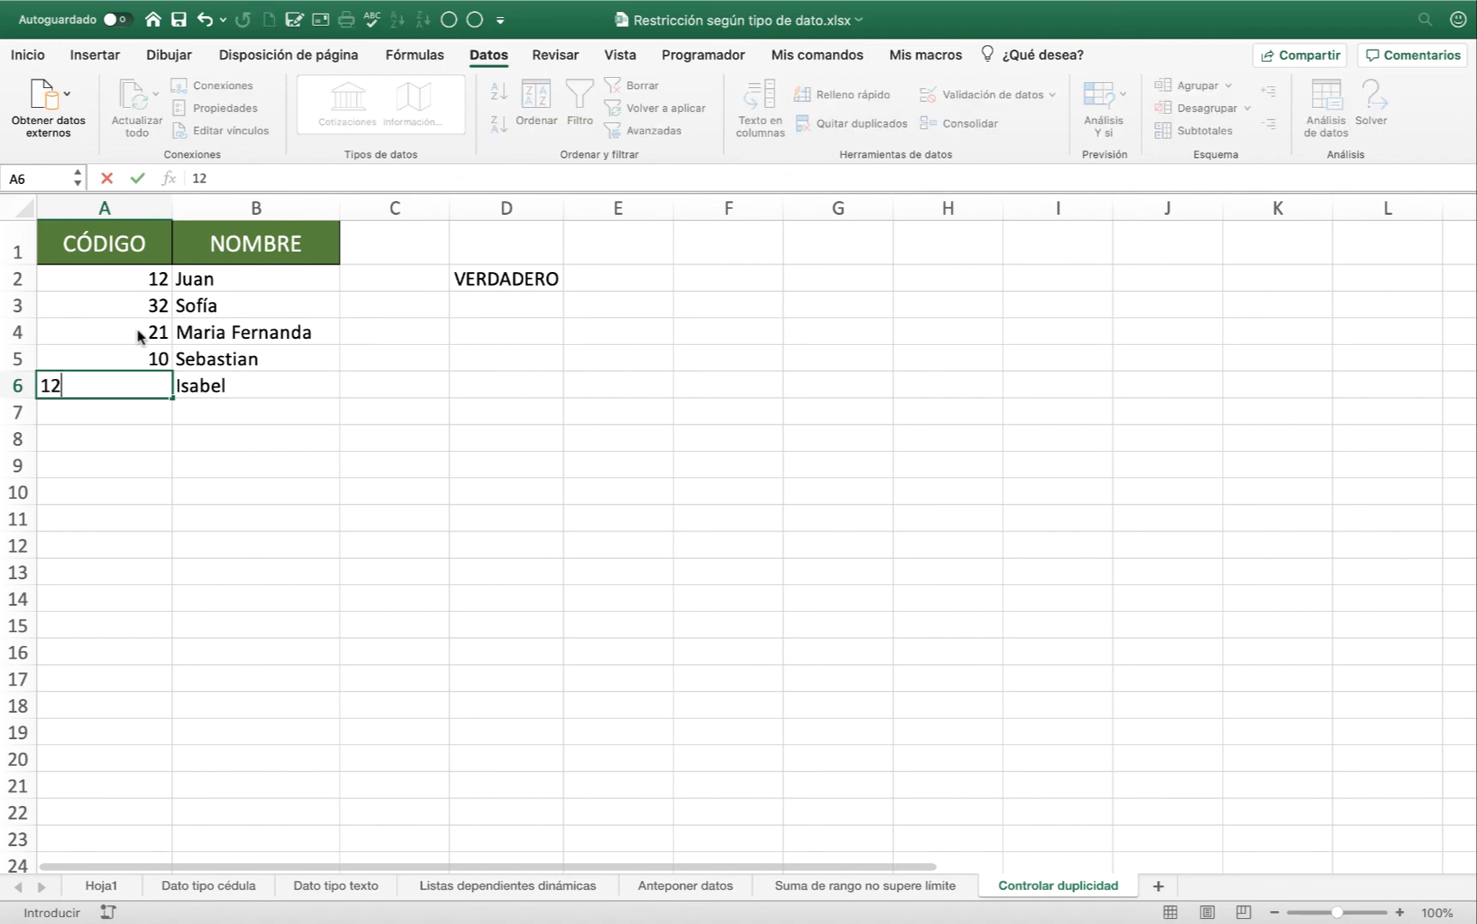
key("Return")
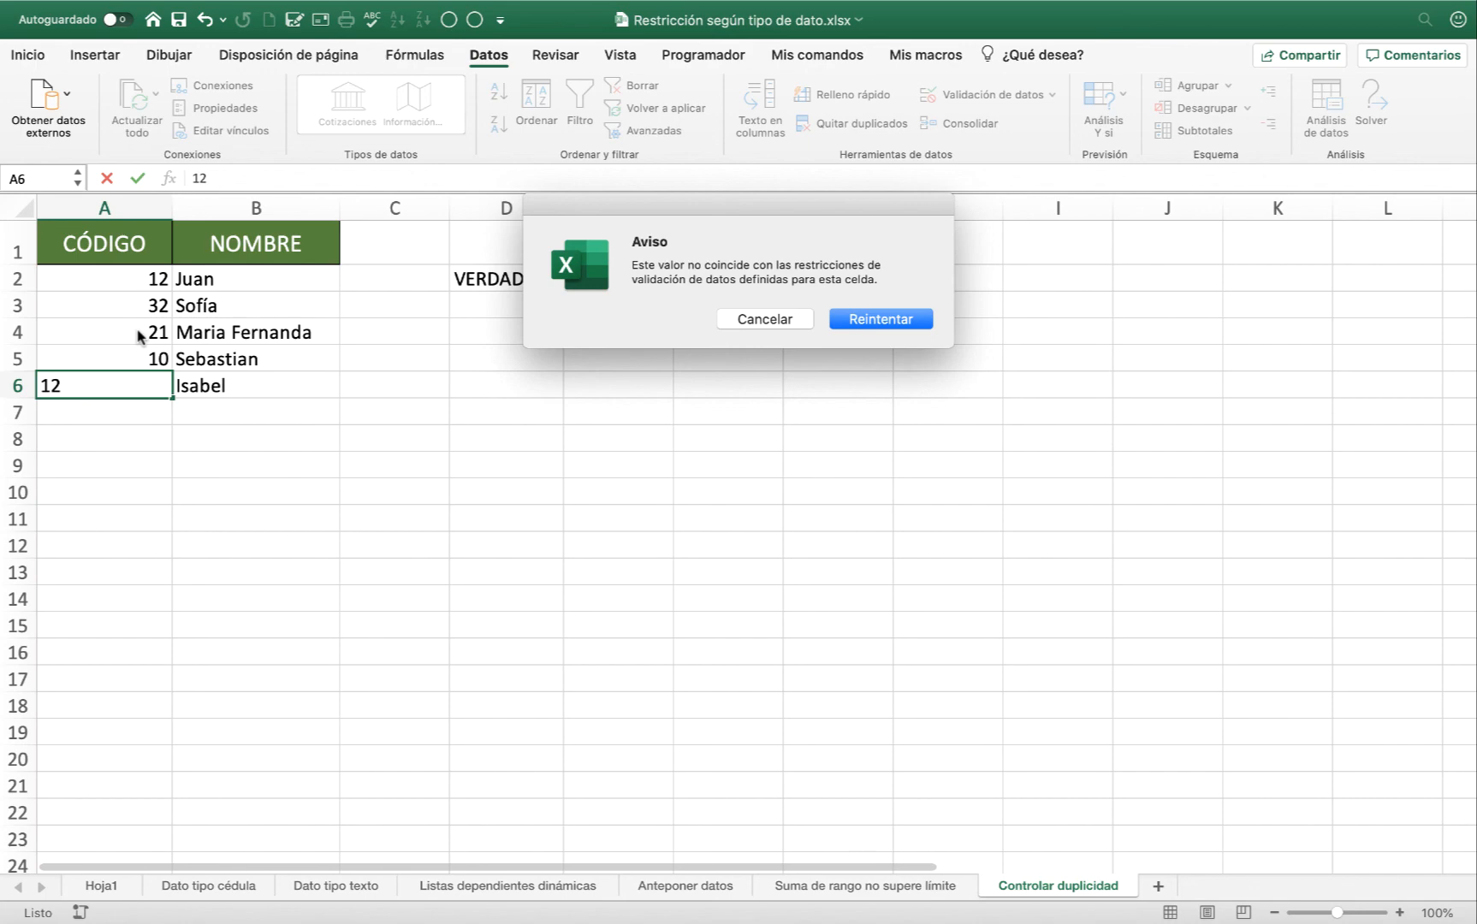
key("Return")
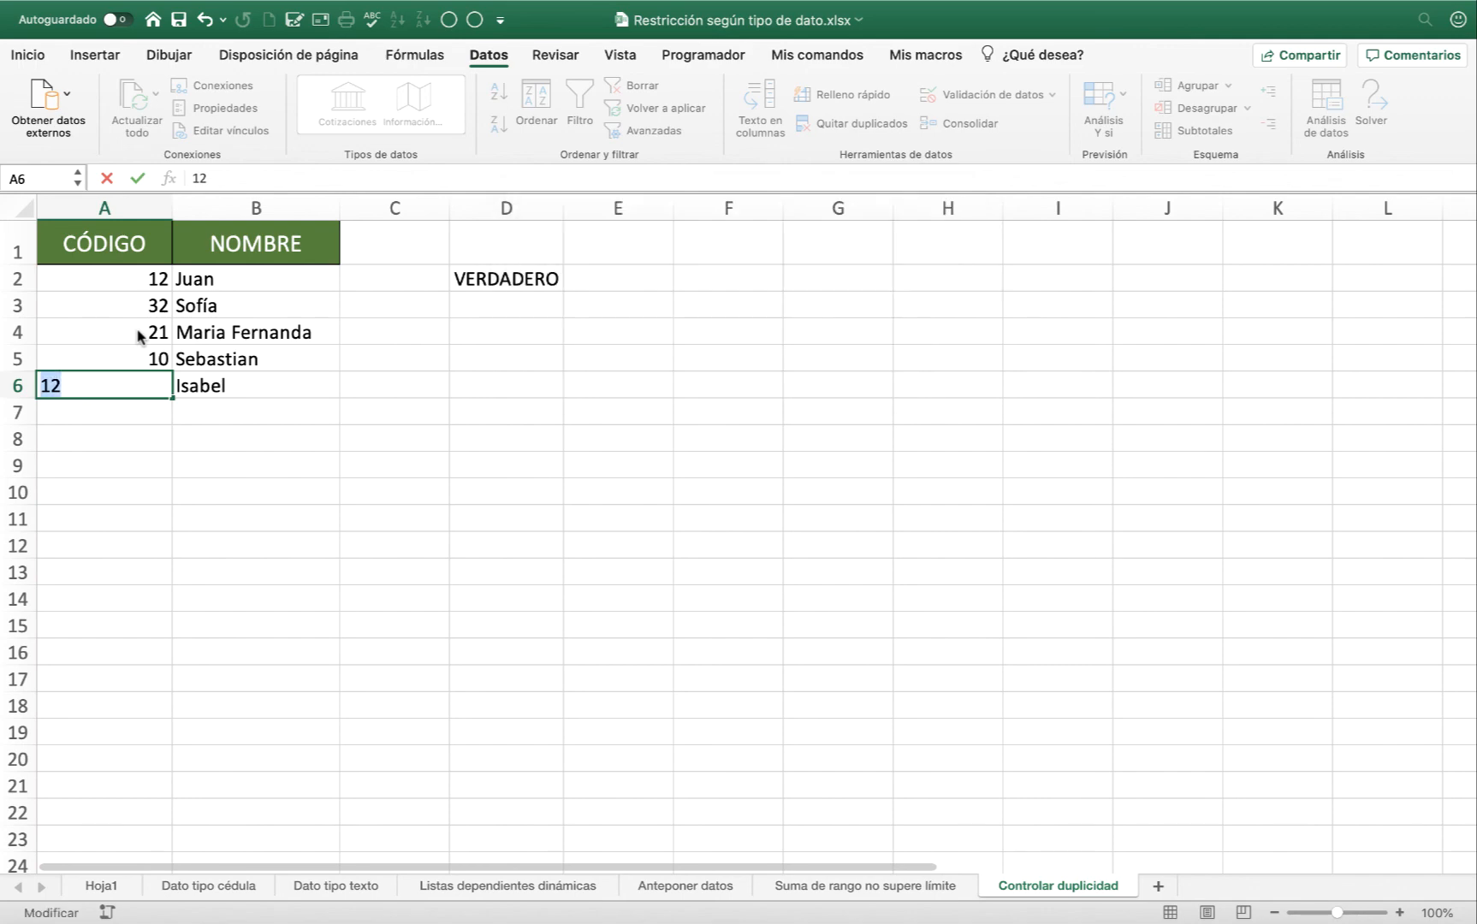
key("Escape")
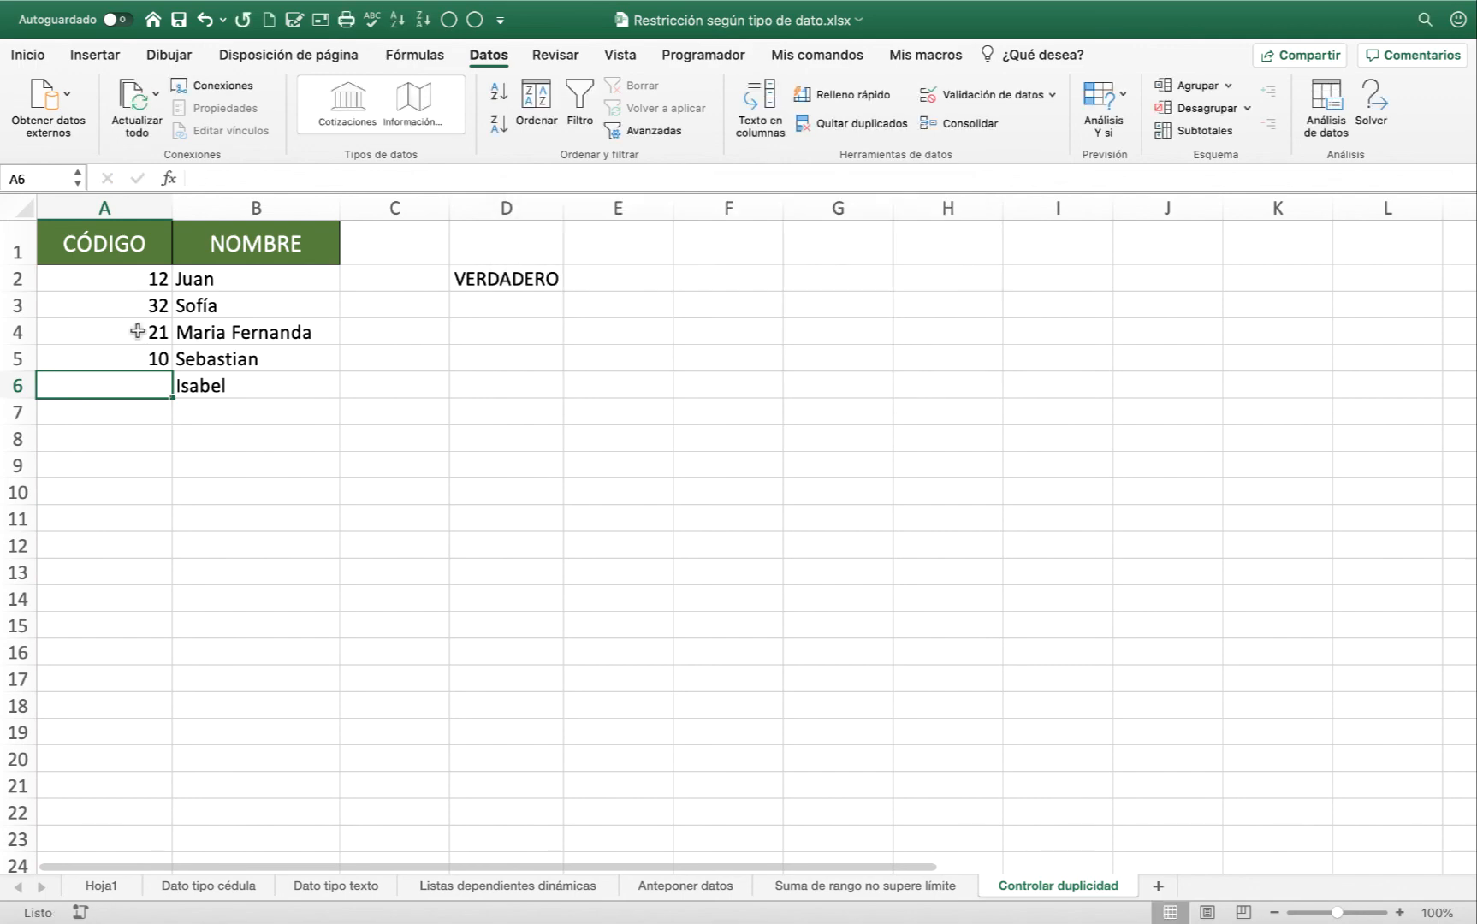
Replace the codes in A2 to A5 with the text codes COD21, COD22, COD23 and COD24.
left_click_drag(124, 277, 123, 386)
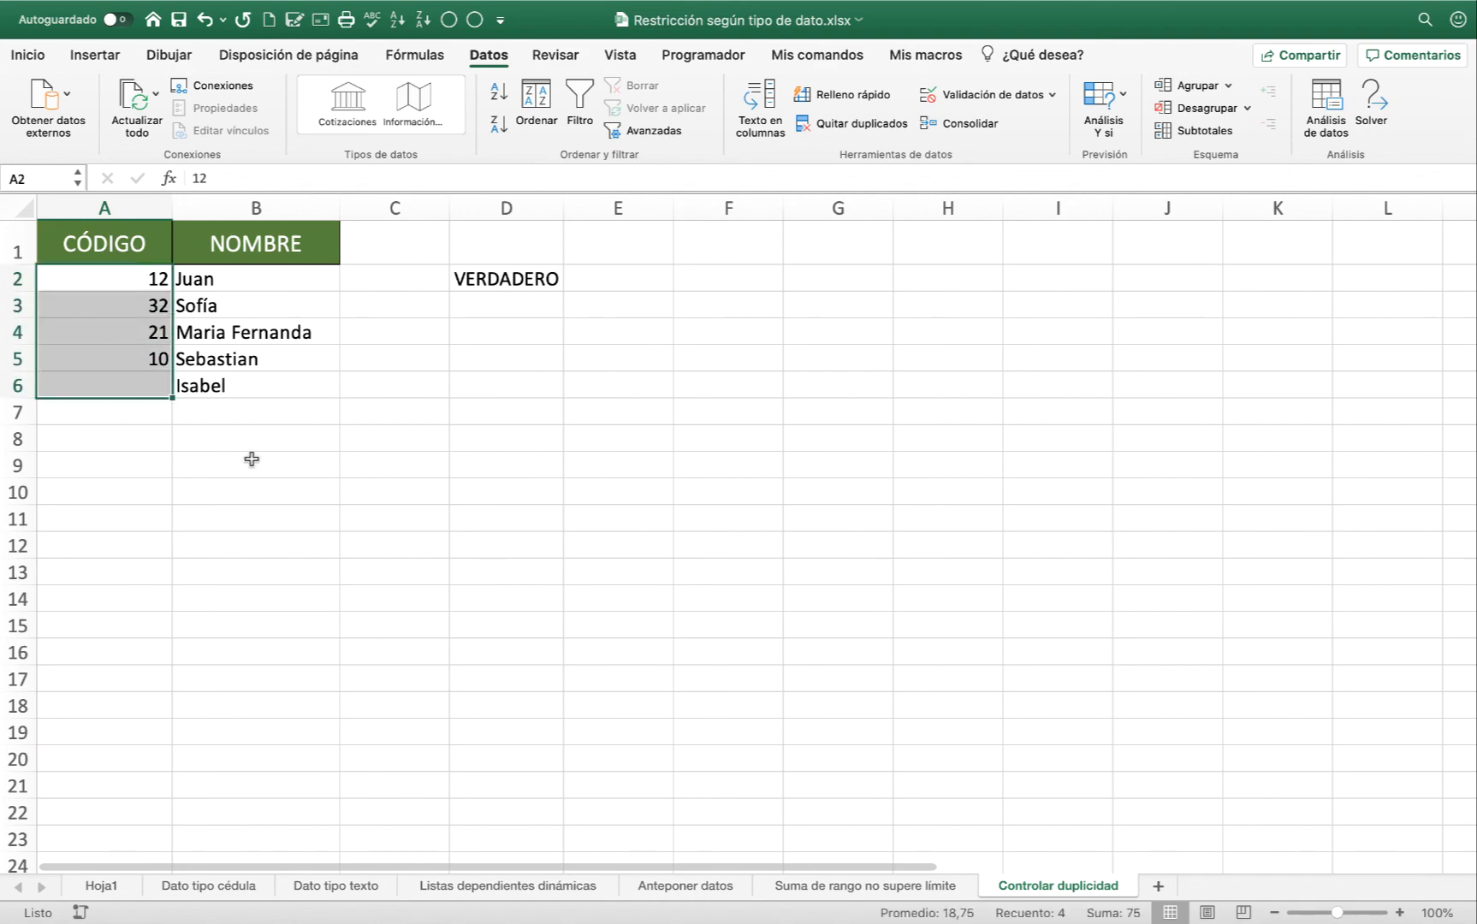
type("COD")
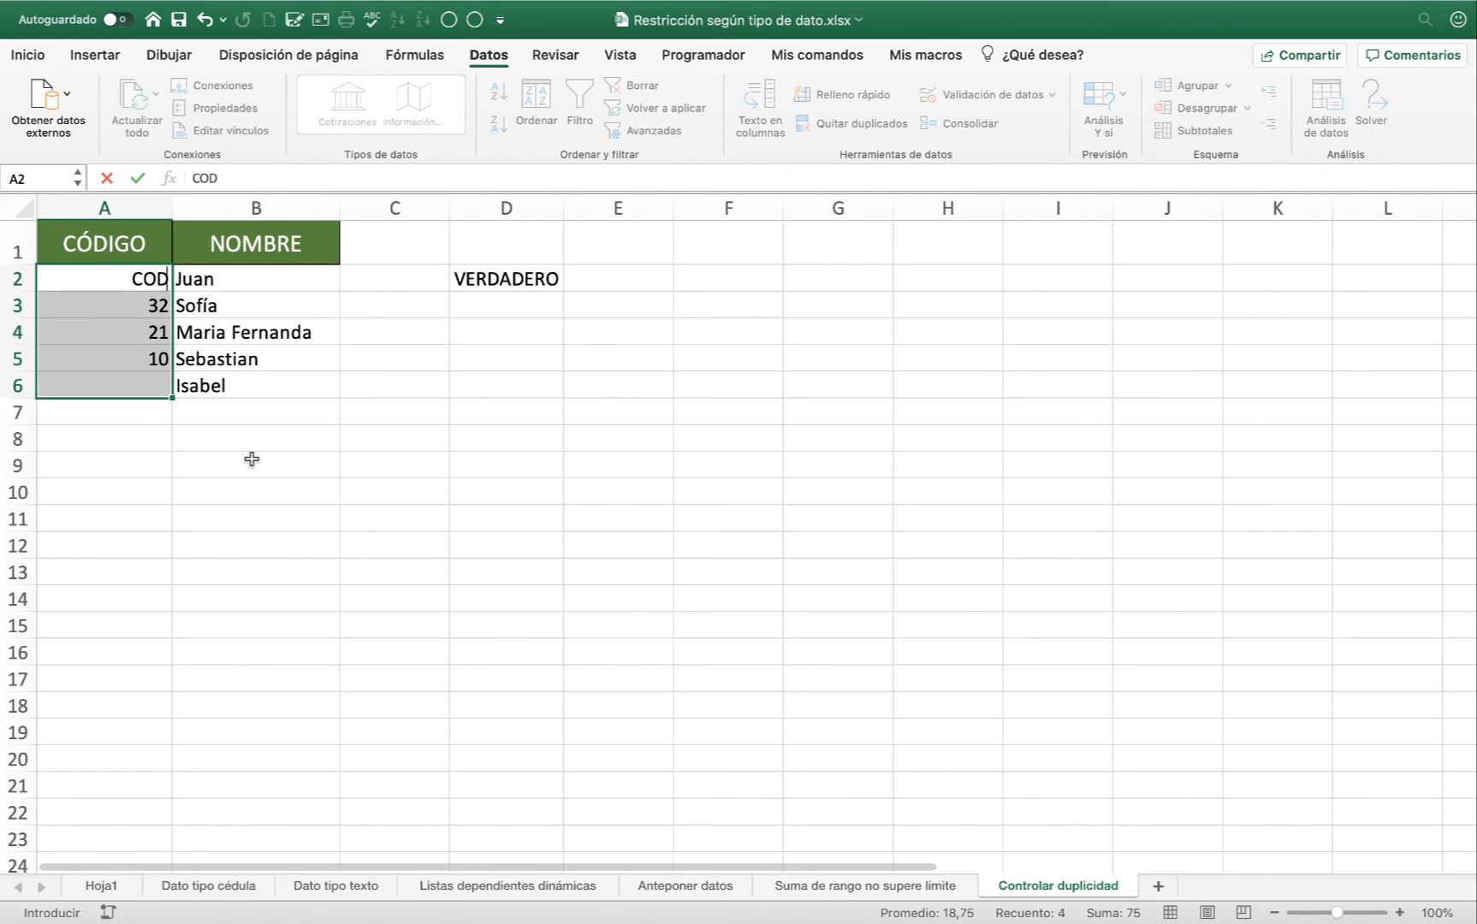
type("21")
key("Return")
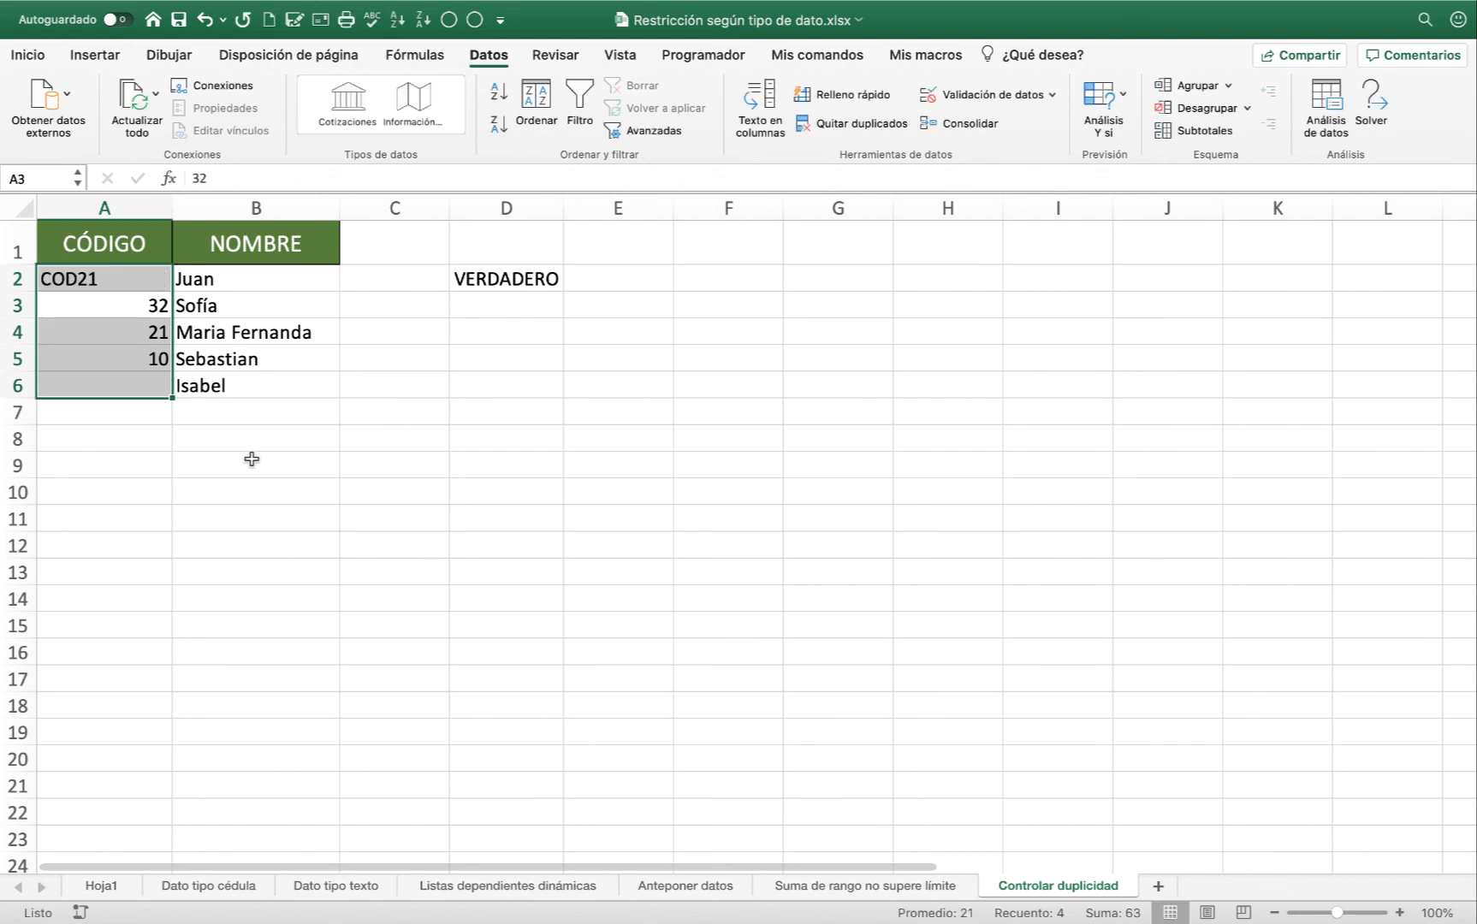
type("COD22")
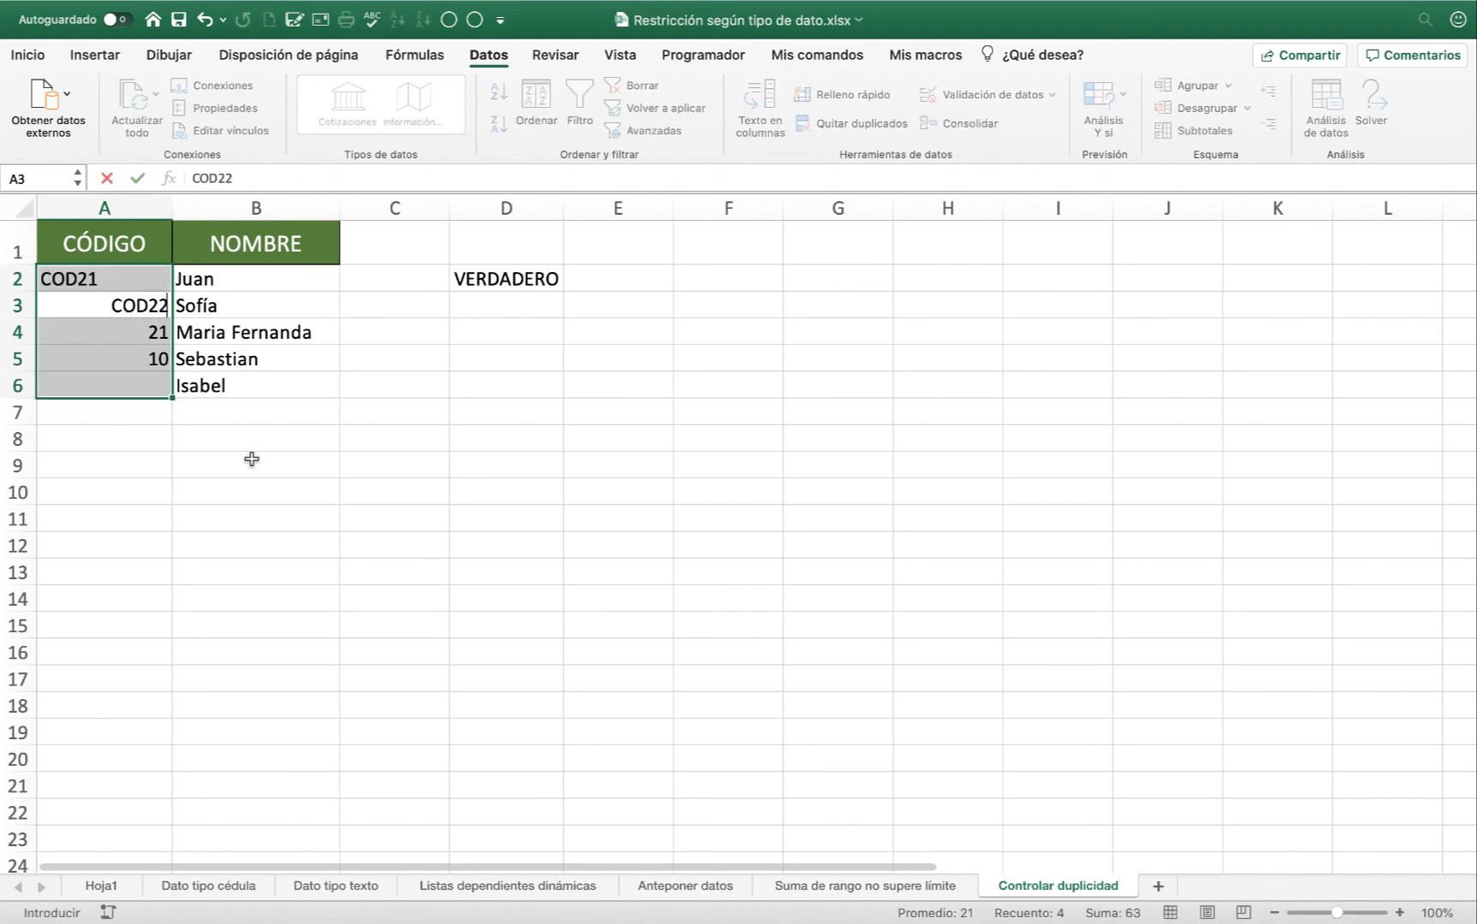
key("Return")
type("COD")
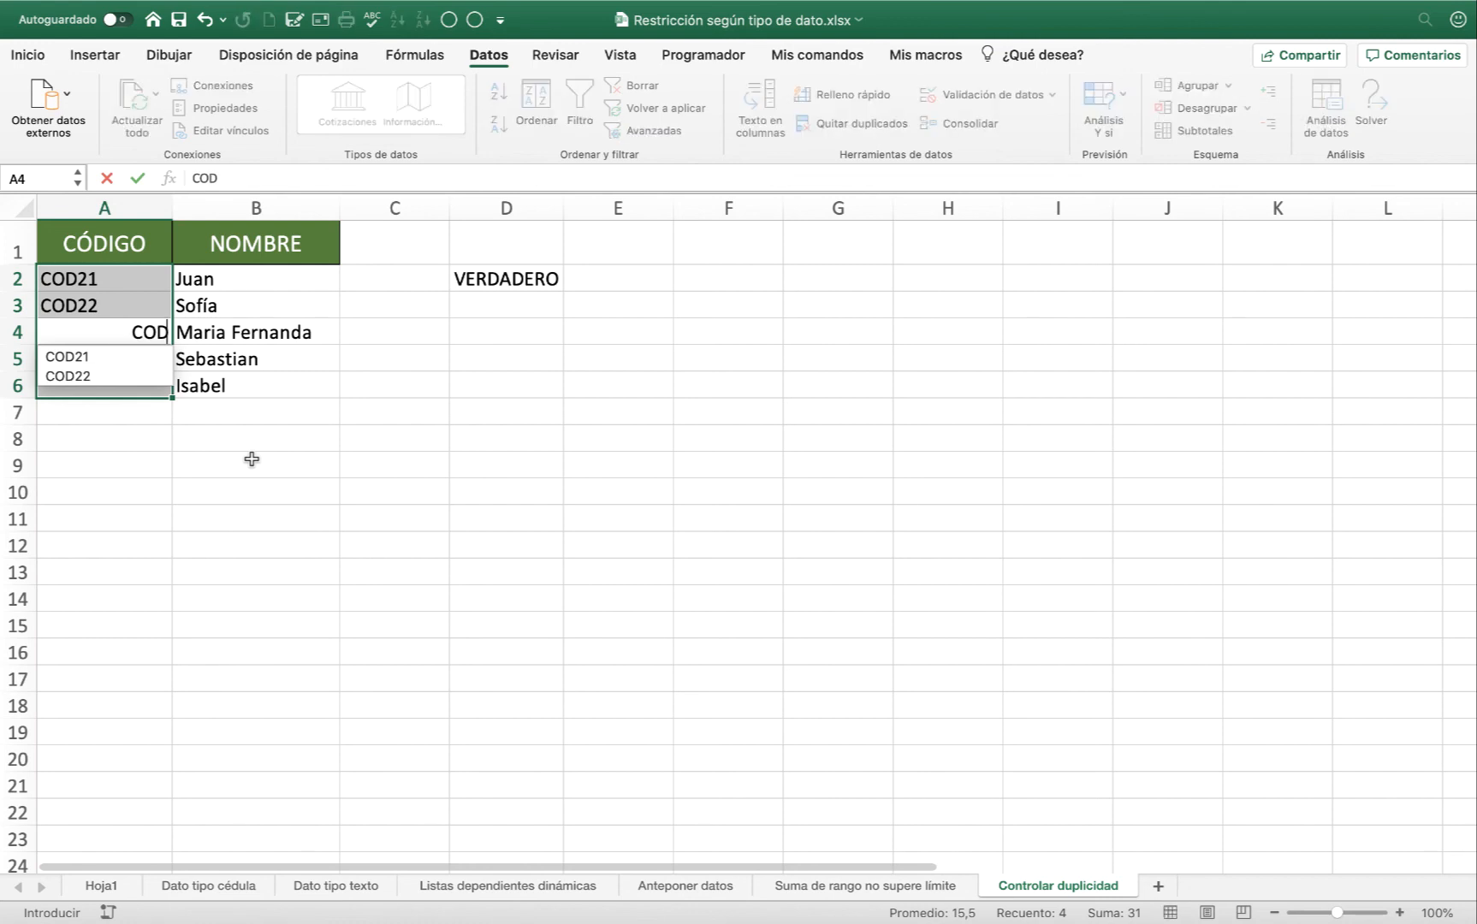
type("23")
key("Return")
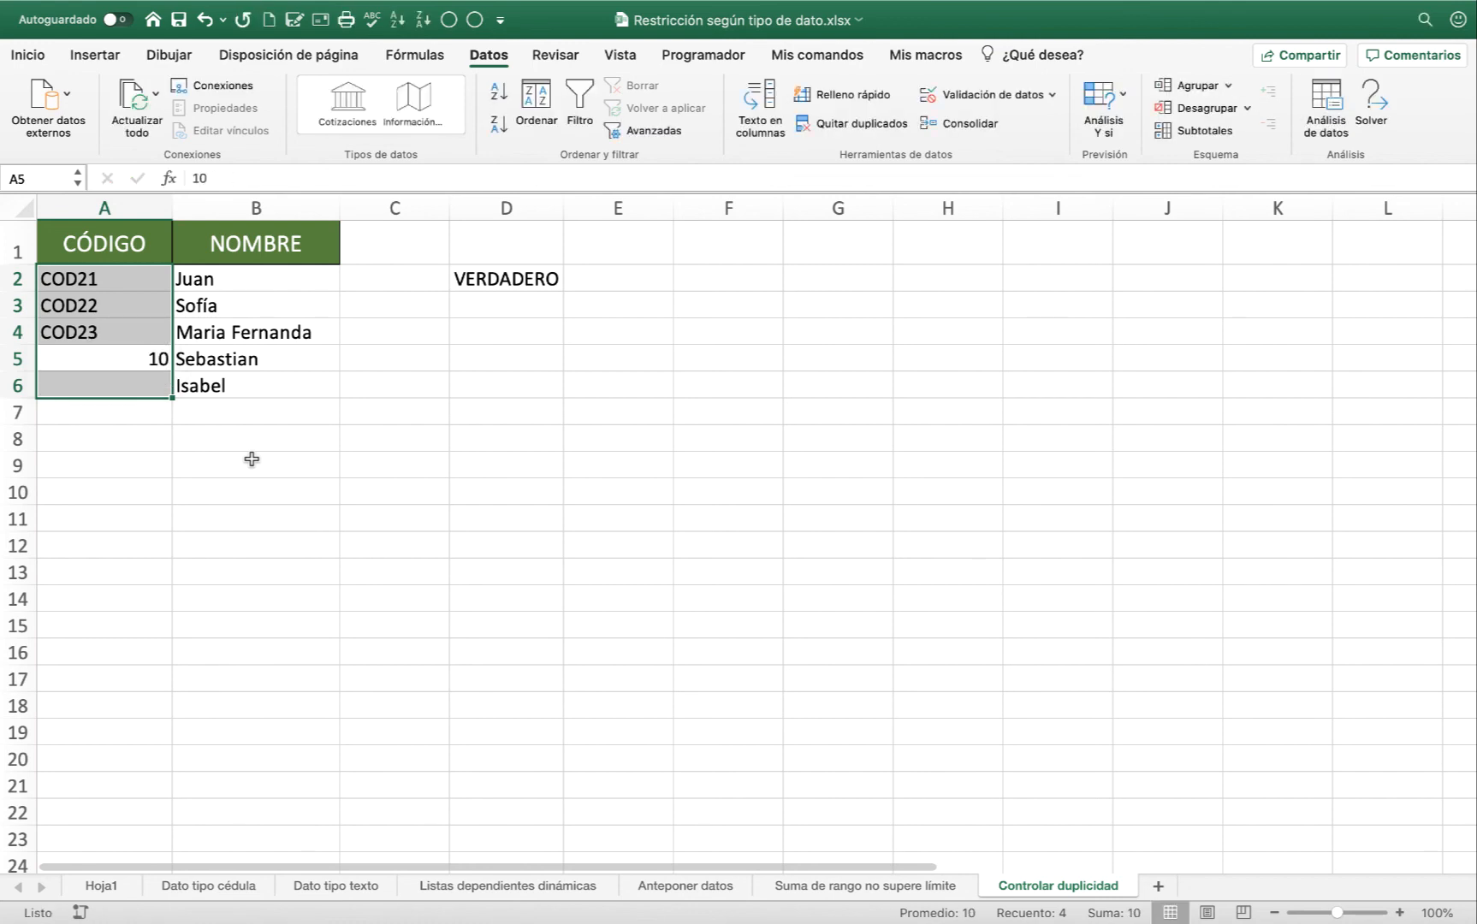
type("COD24")
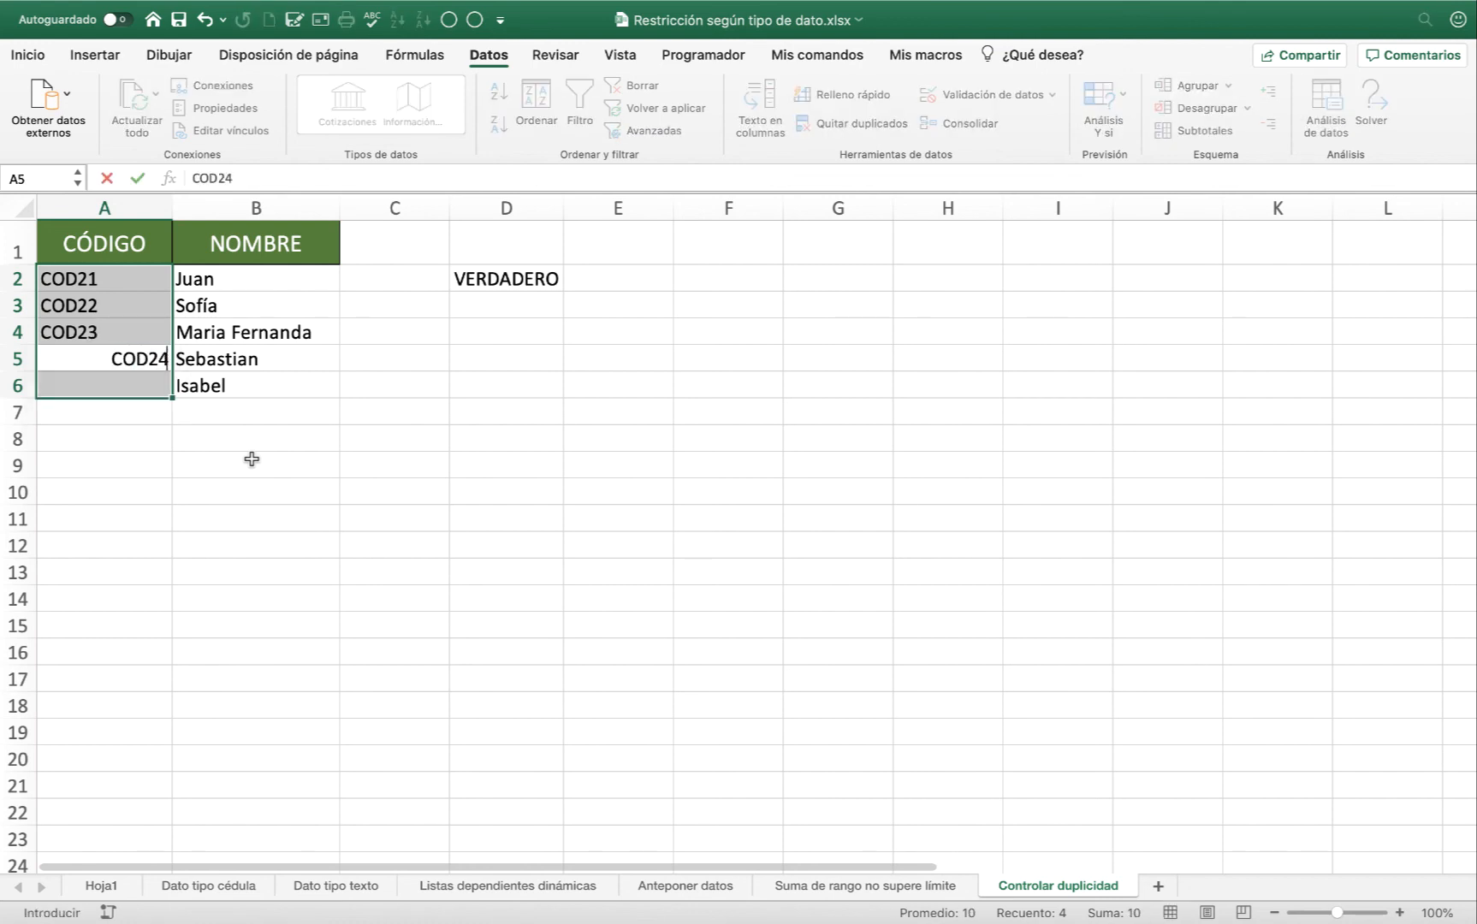
key("Return")
Try to enter the duplicate text code COD23 in A6, retry it once and cancel the entry.
type("CO")
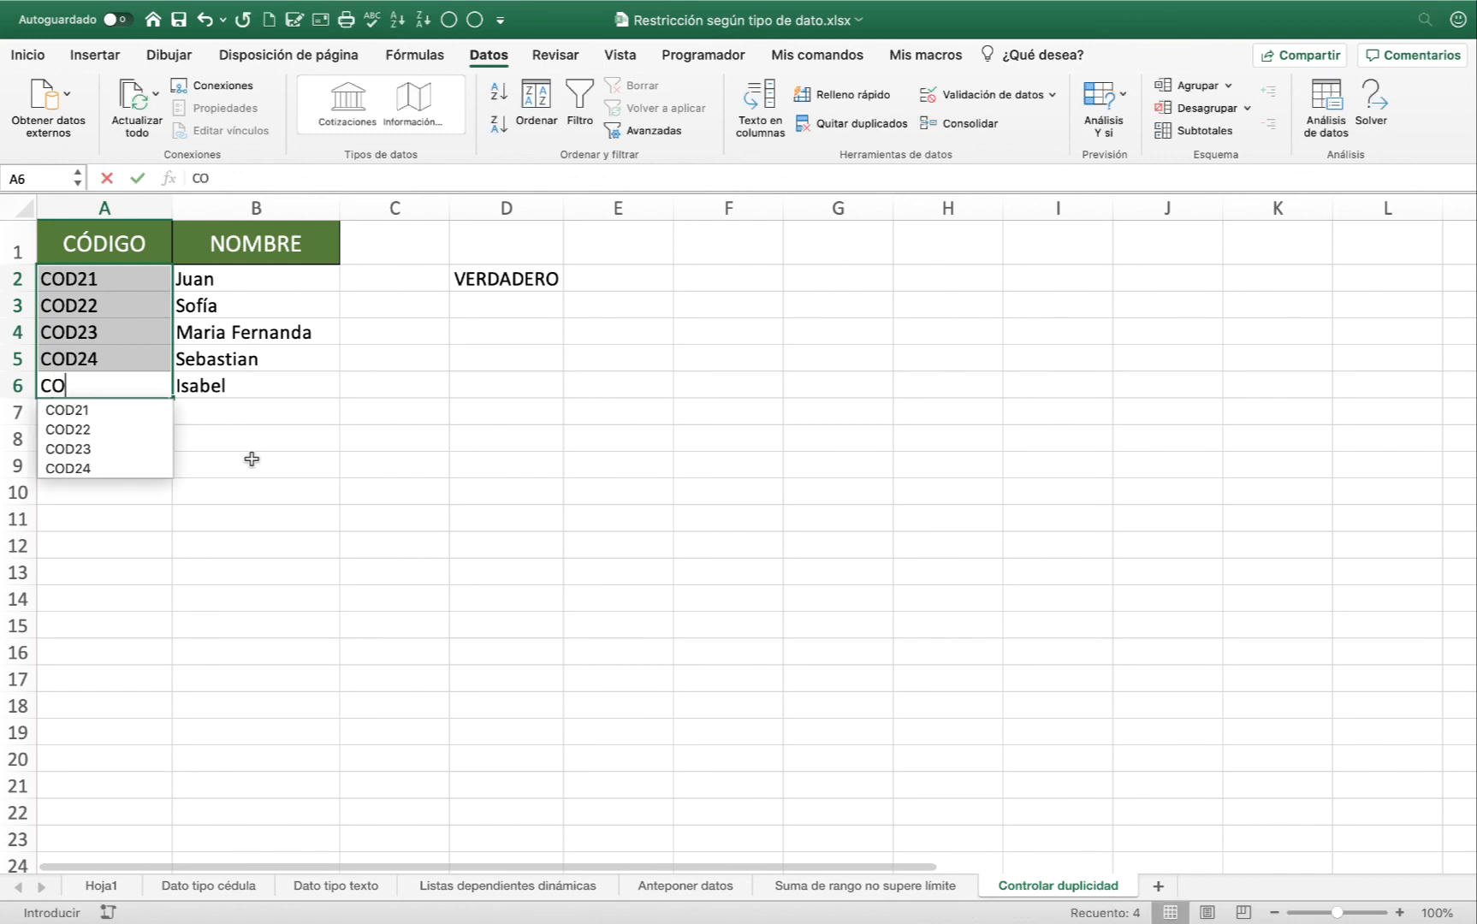
type("D23")
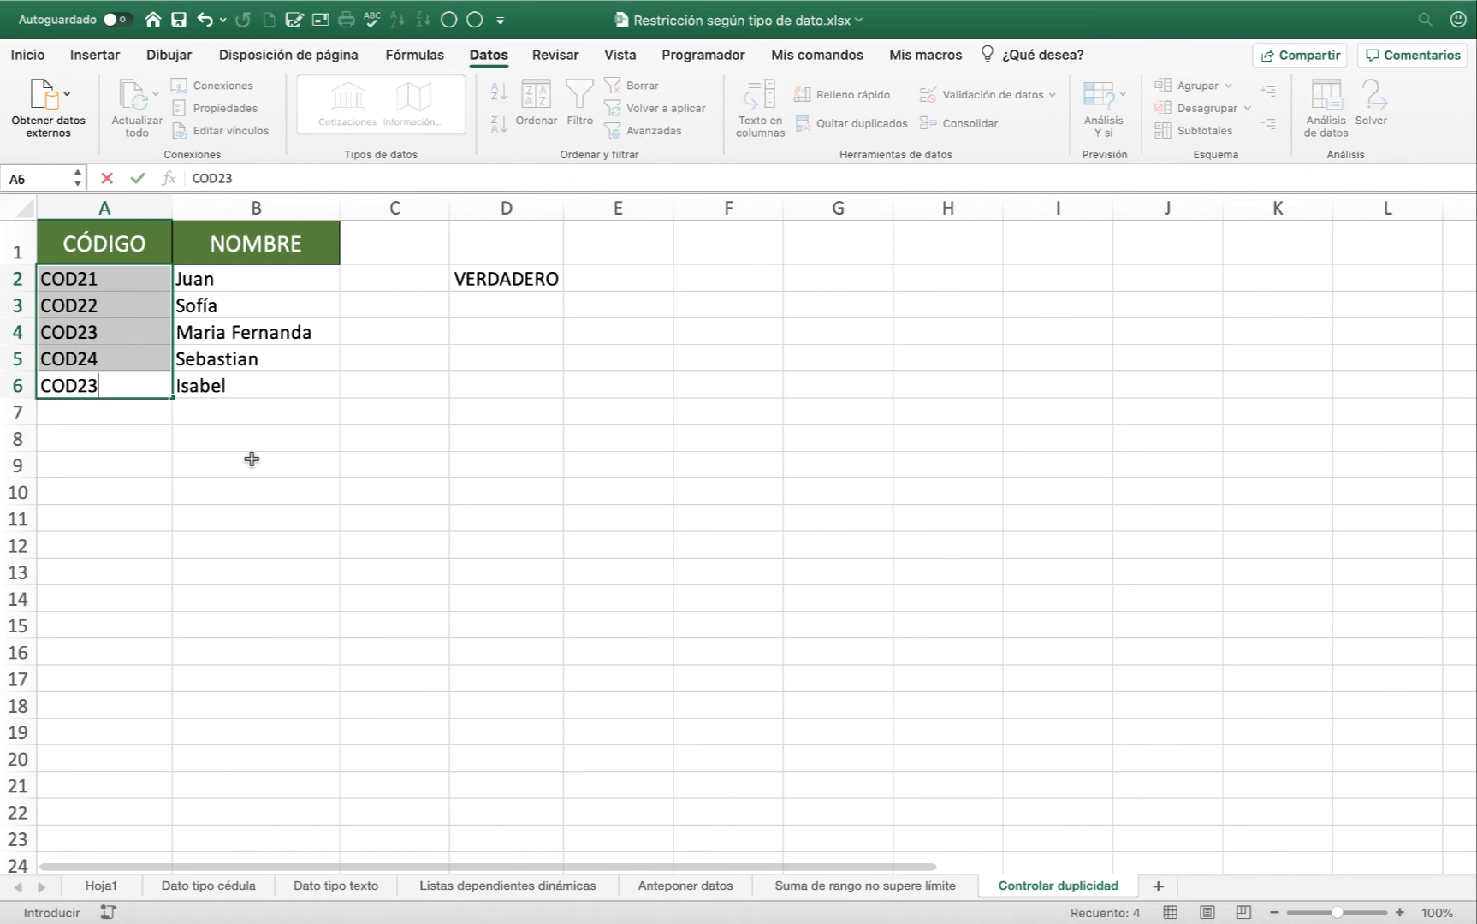
key("Return")
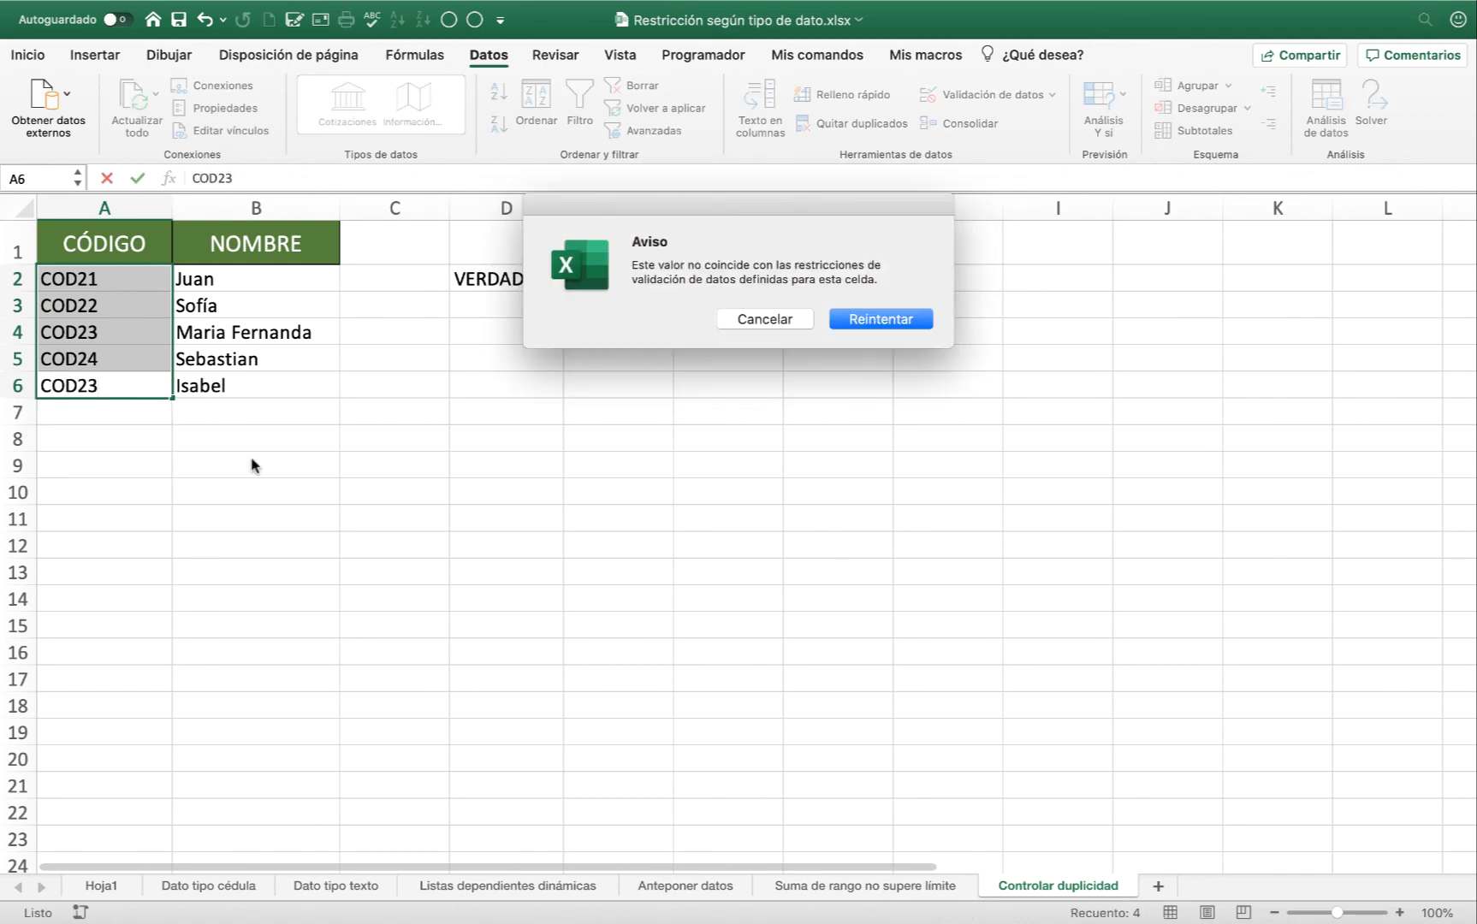
key("Return")
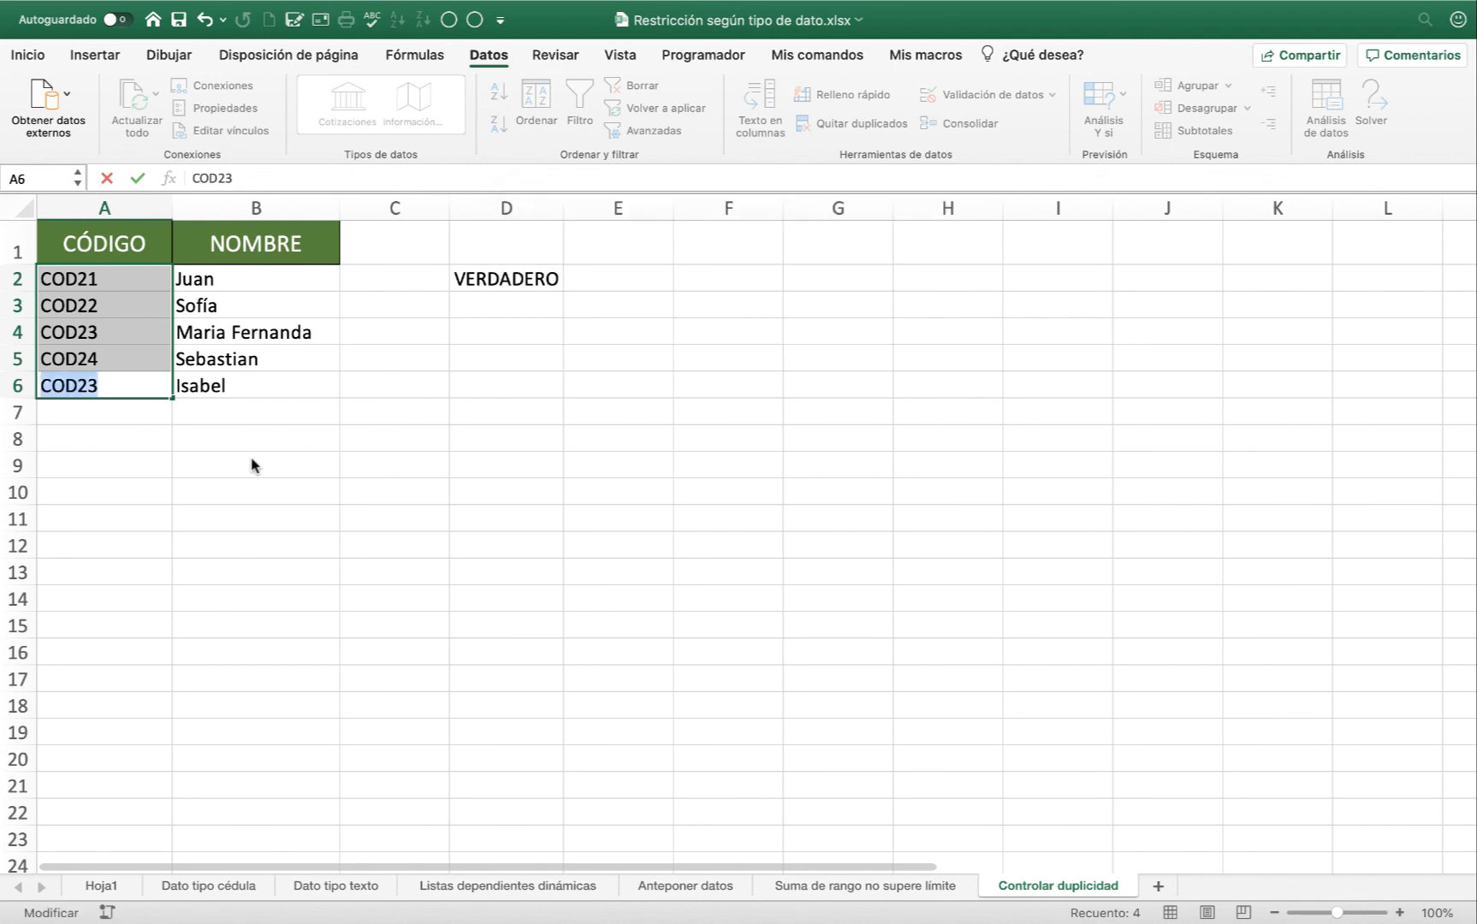
key("Return")
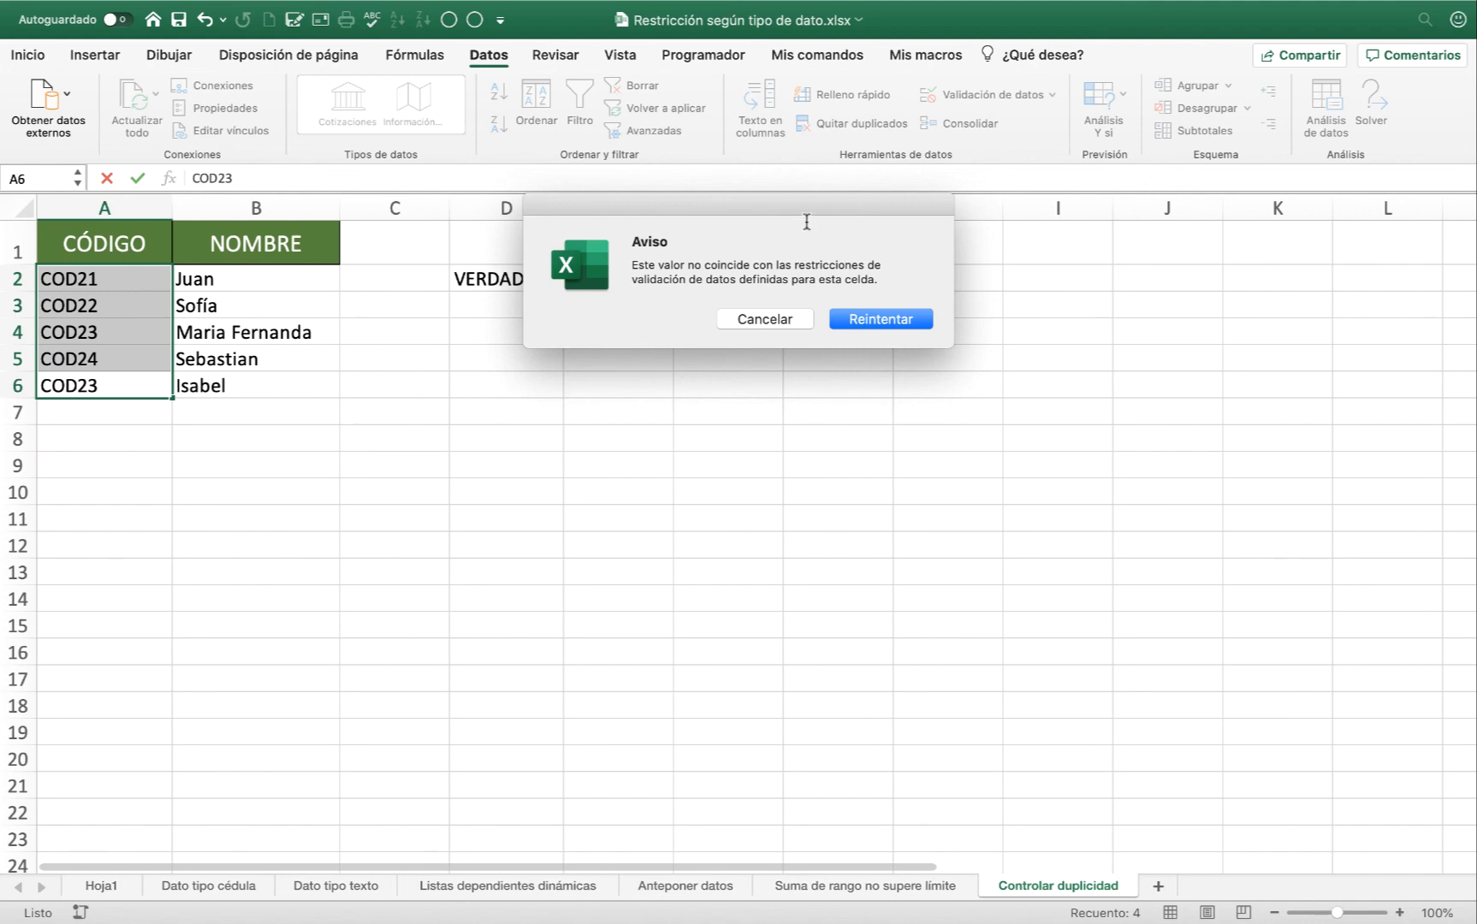
left_click(783, 325)
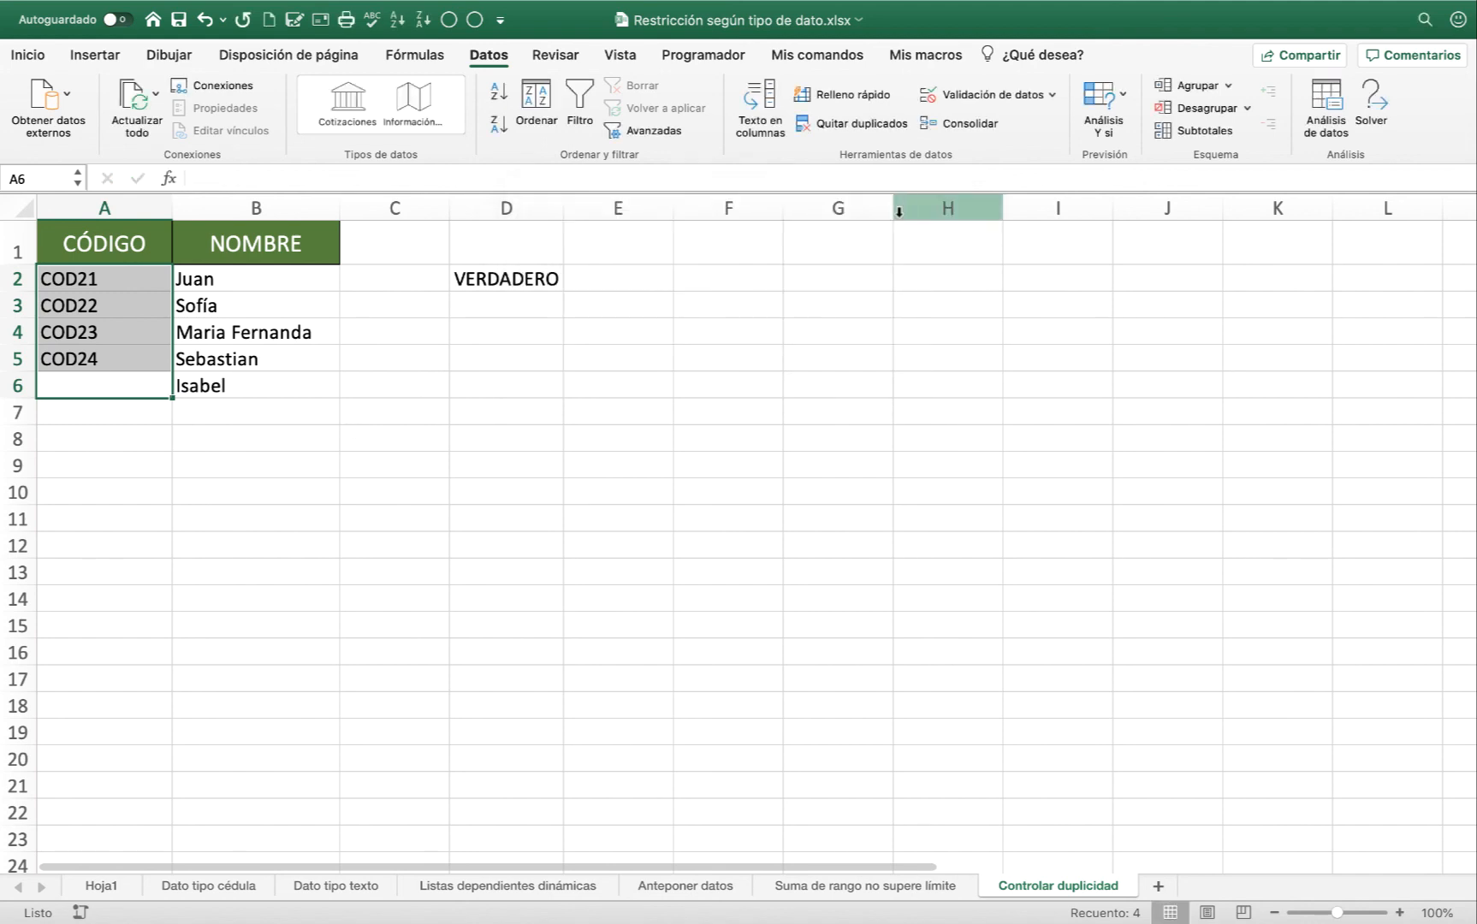
Try the Advertencia and Información error alert styles for the A2:A6 data validation and return the style to Alto.
left_click(974, 102)
left_click(867, 171)
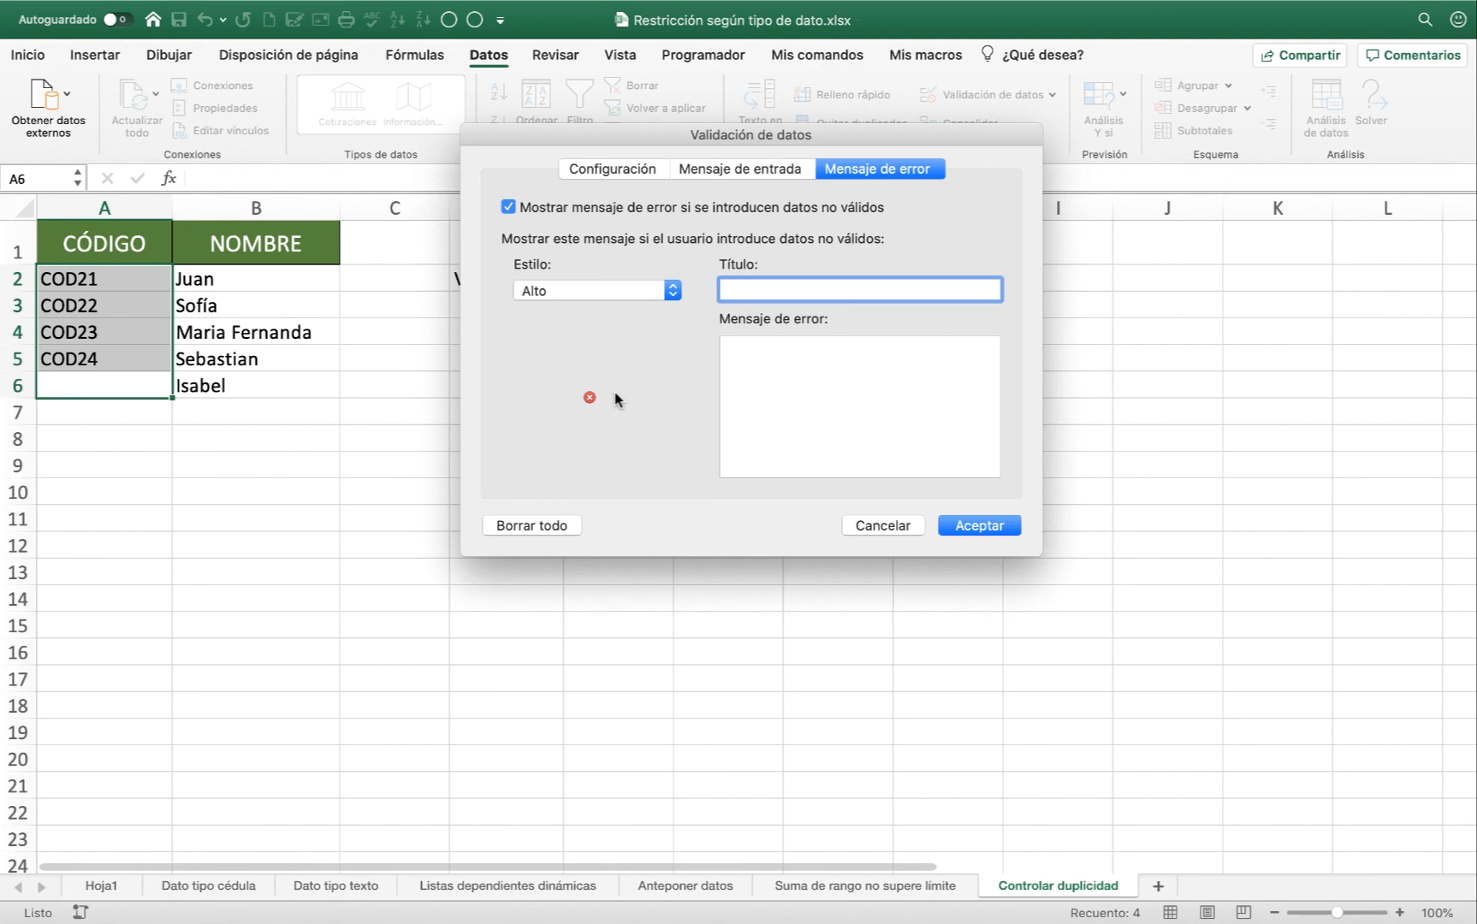
left_click(672, 292)
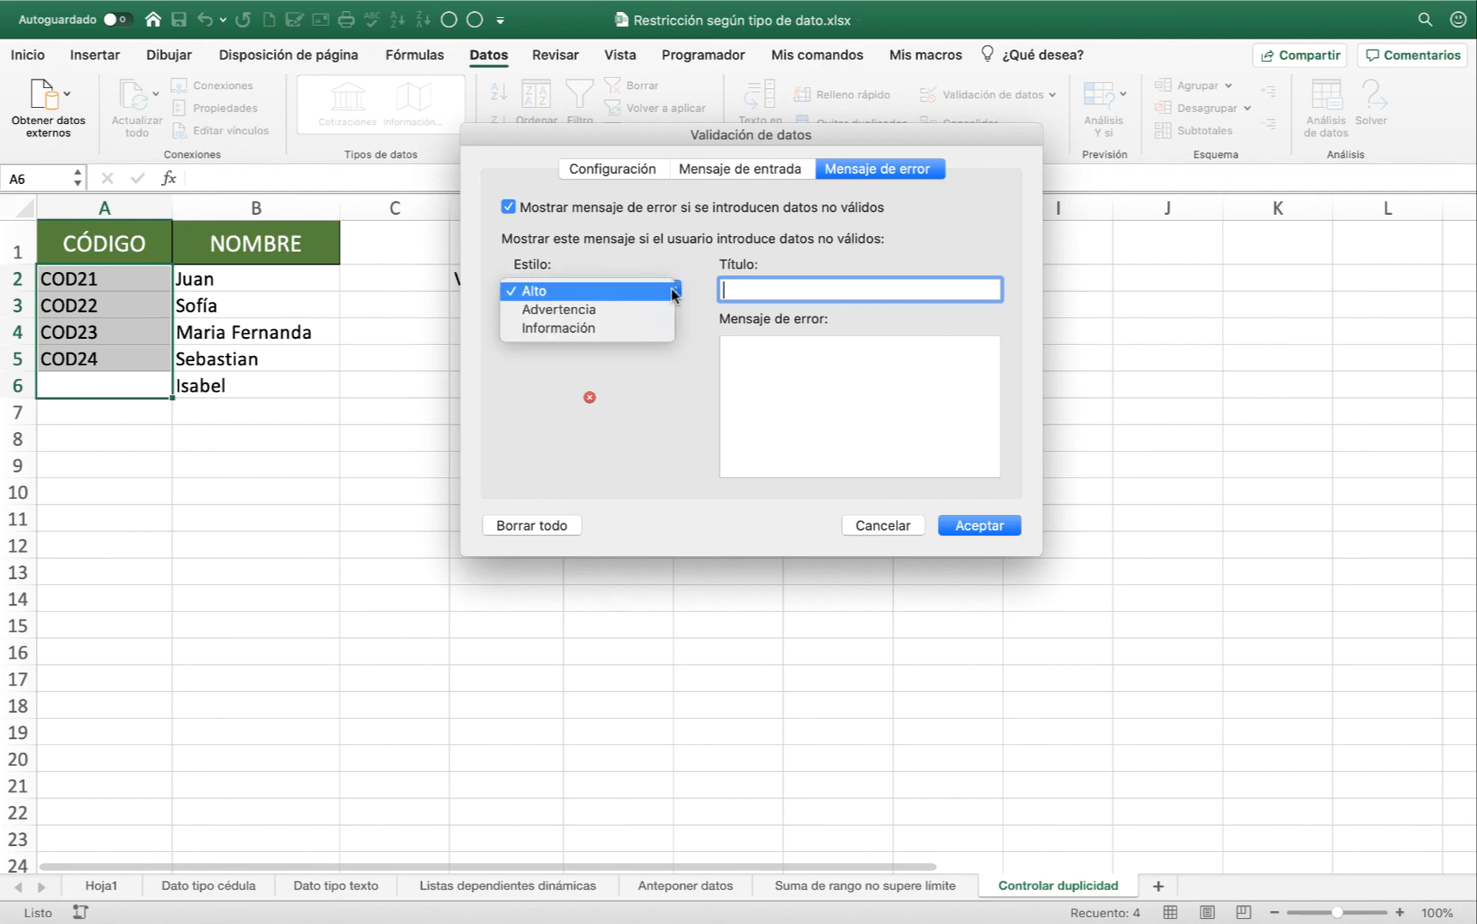
left_click(600, 311)
left_click(628, 300)
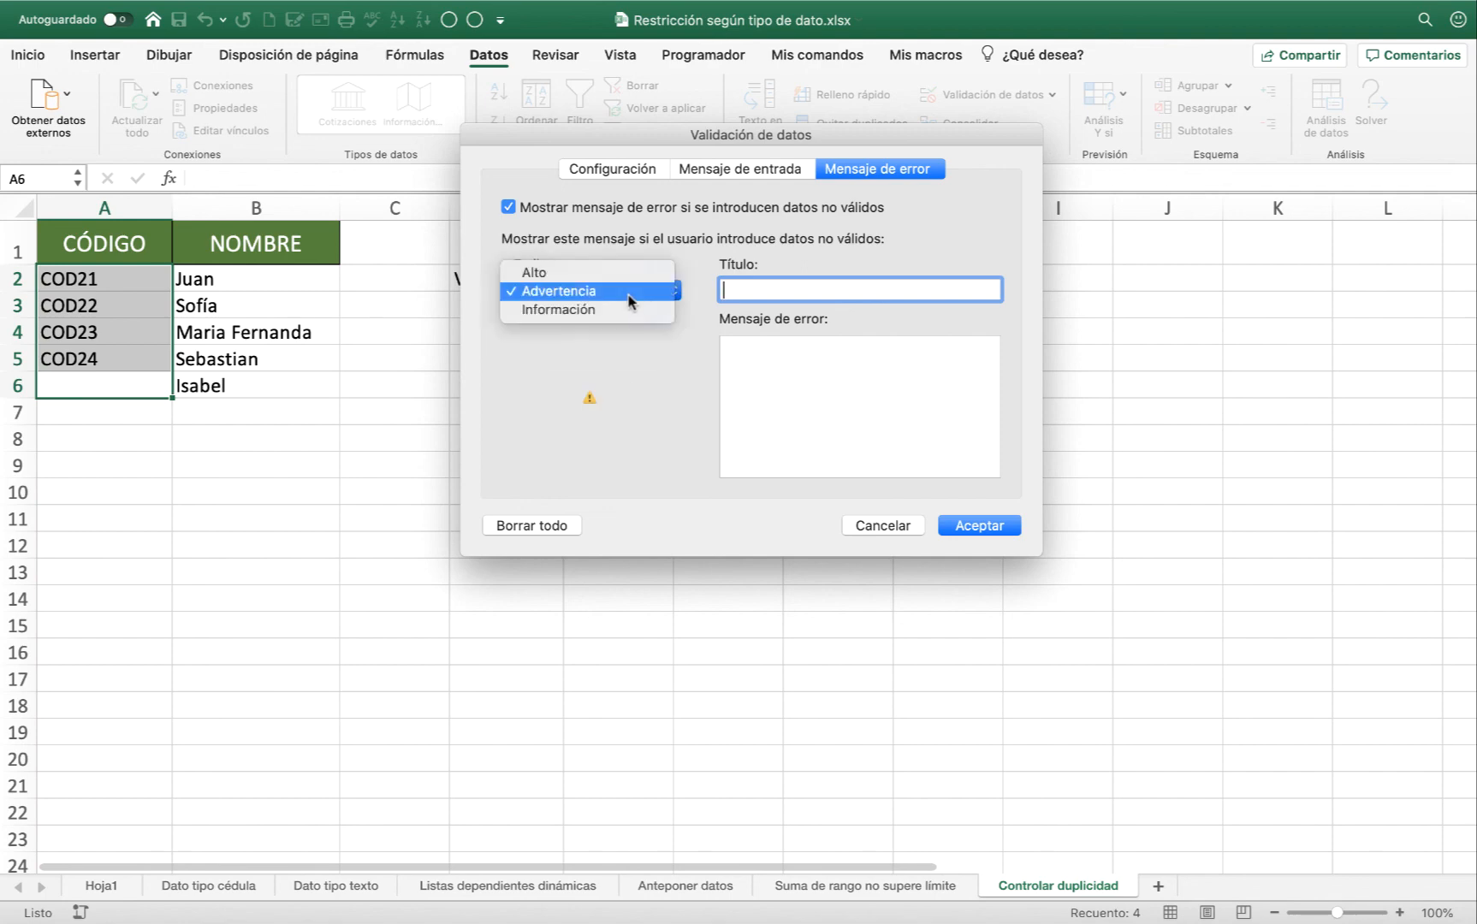
left_click(609, 309)
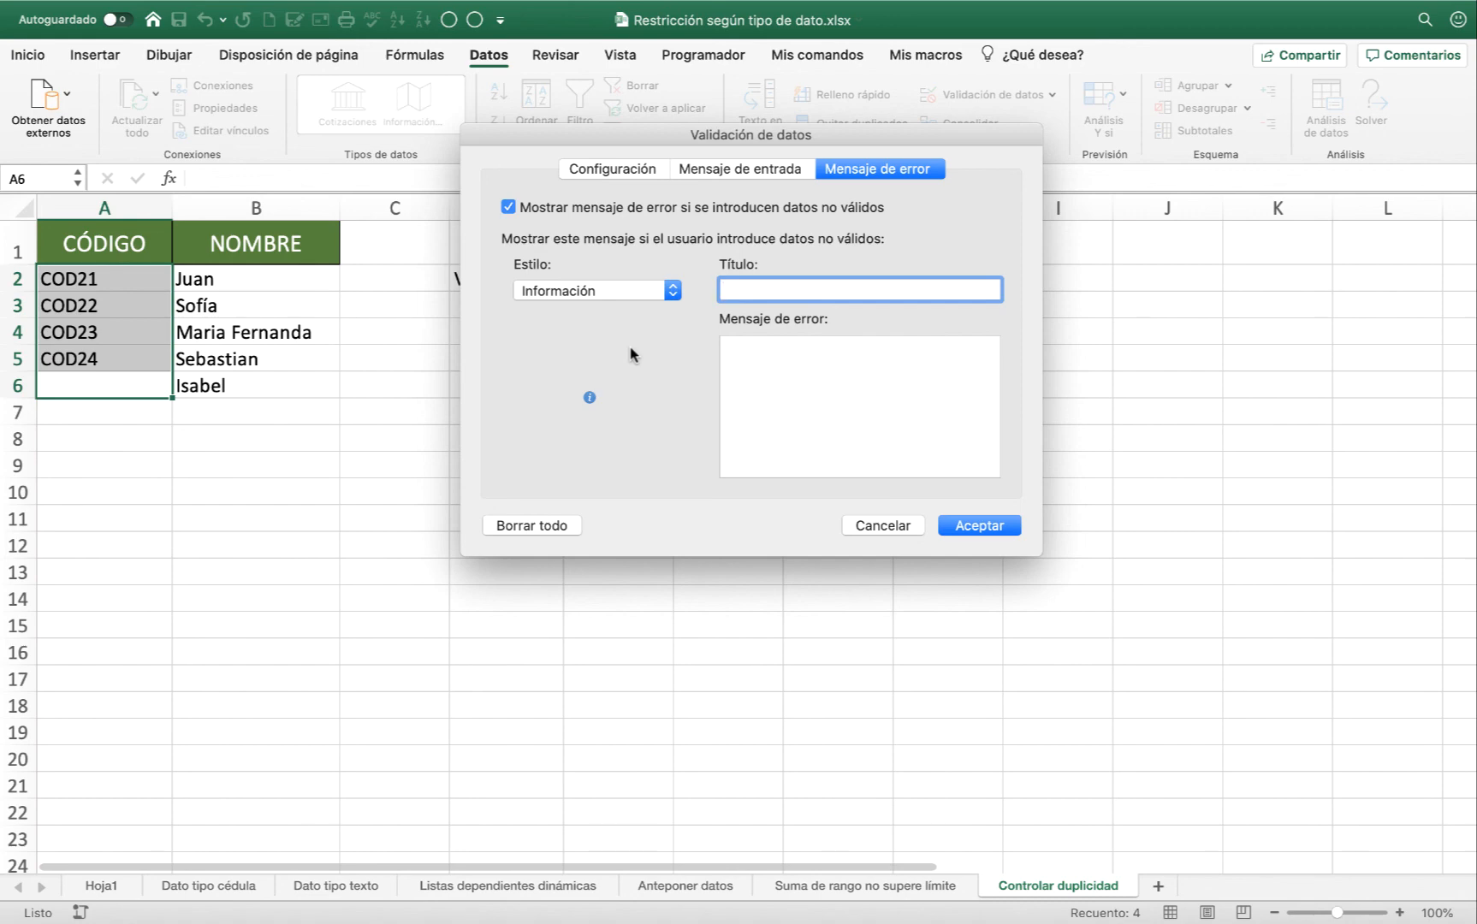
left_click(673, 291)
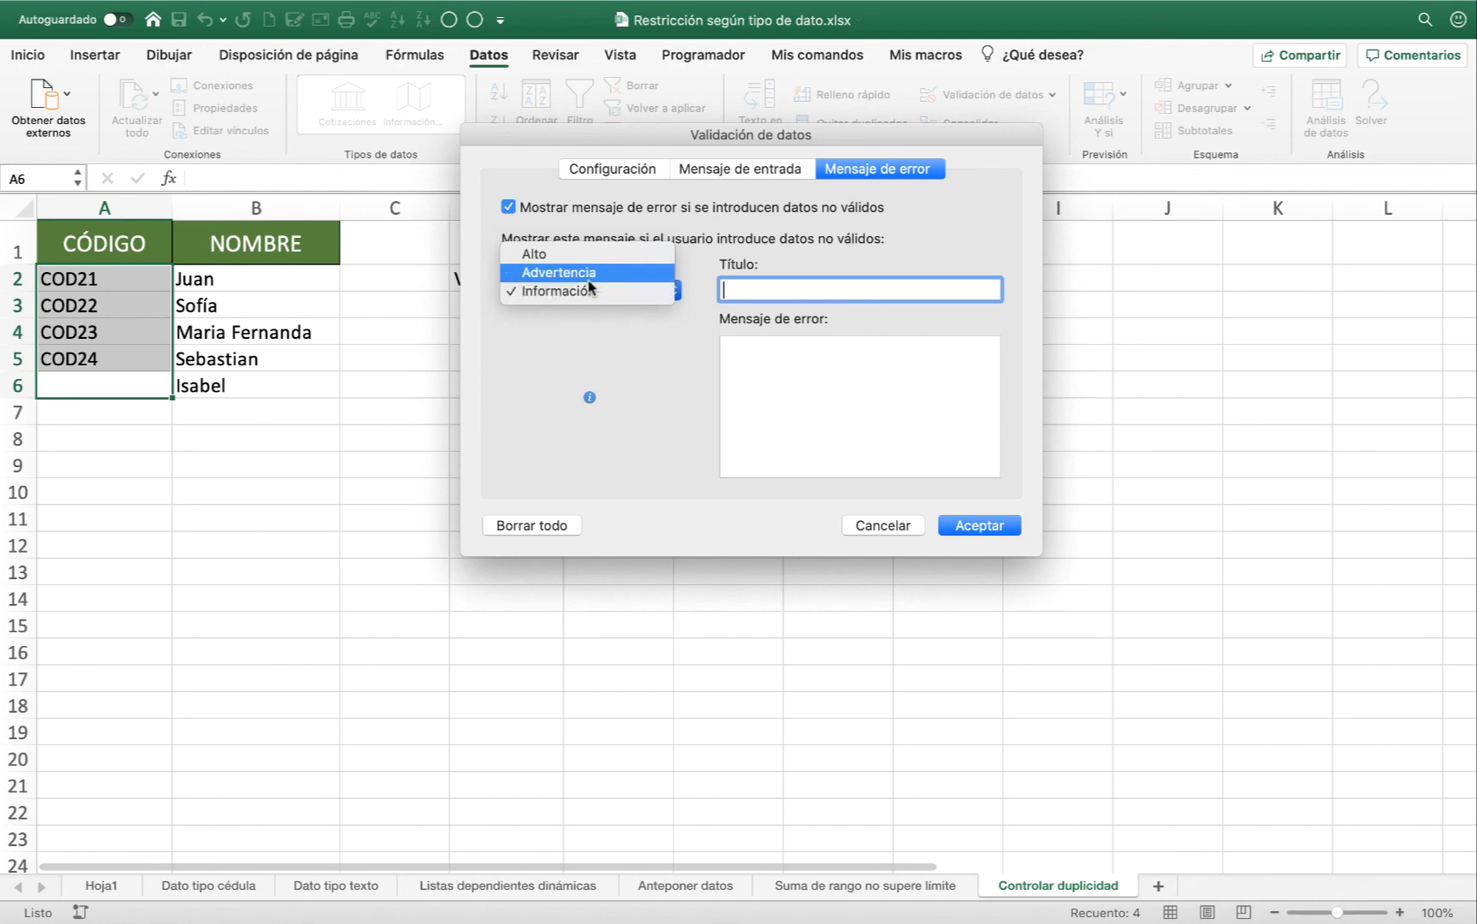
left_click(582, 256)
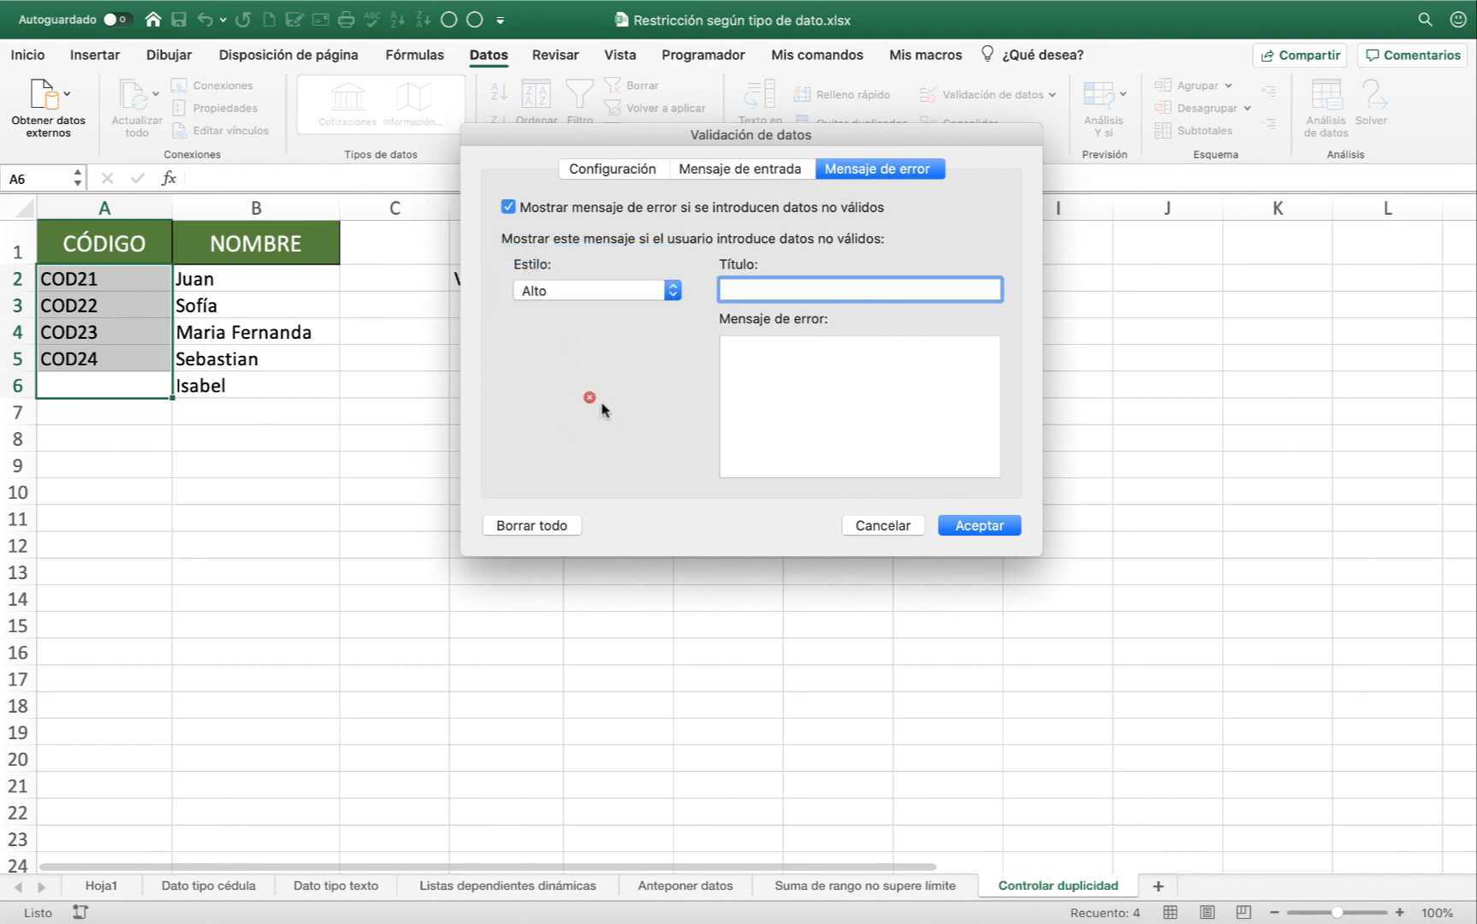
Review the custom CONTAR.SI validation formula in the configuration settings and close the validation dialog without saving changes.
left_click(614, 169)
left_click(741, 370)
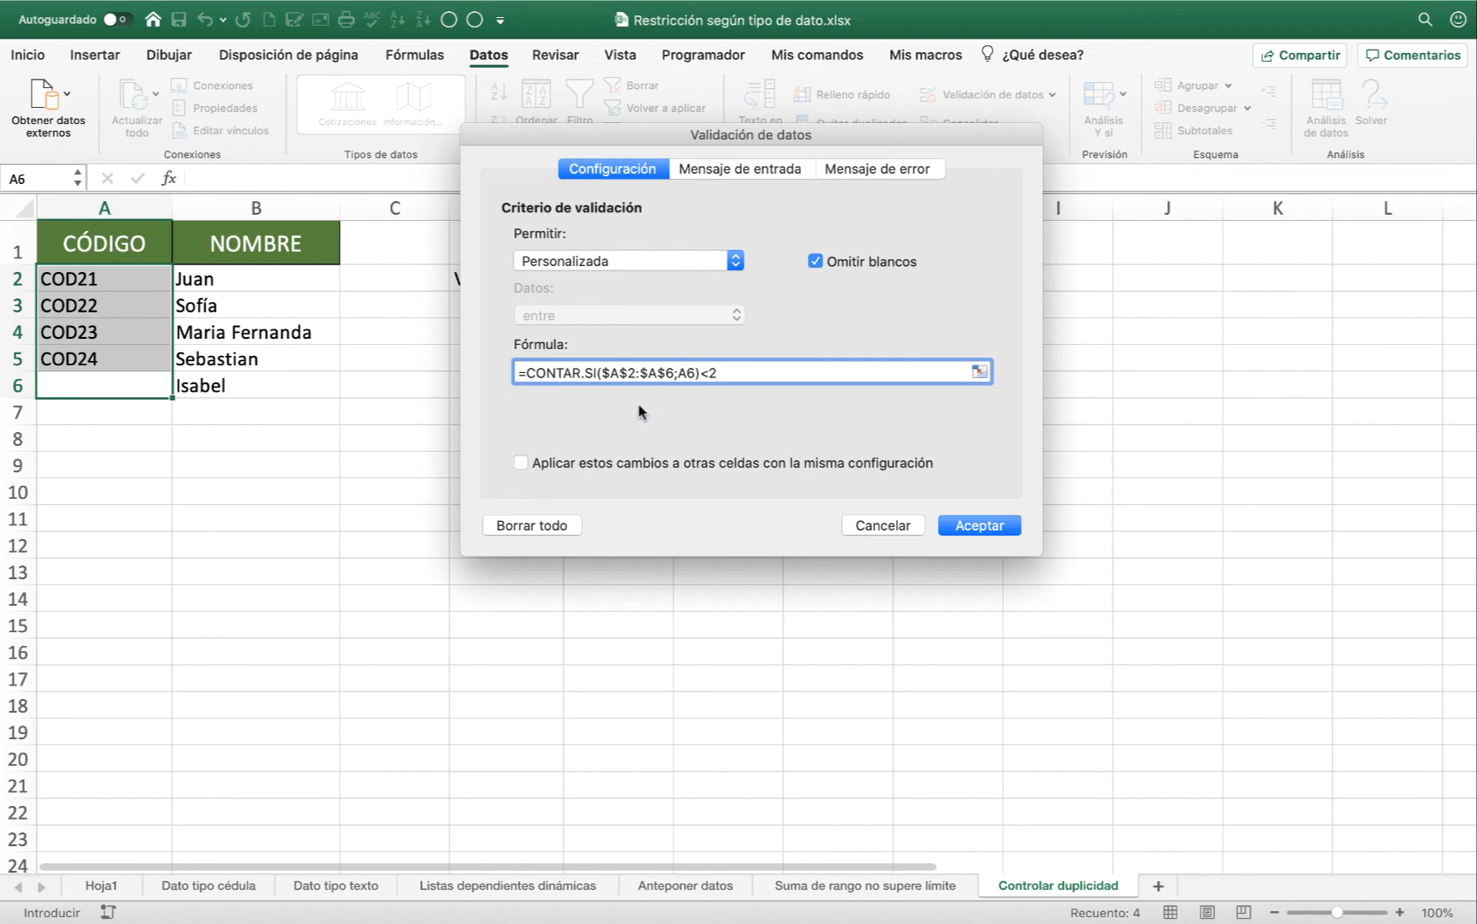
left_click(880, 524)
left_click(272, 294)
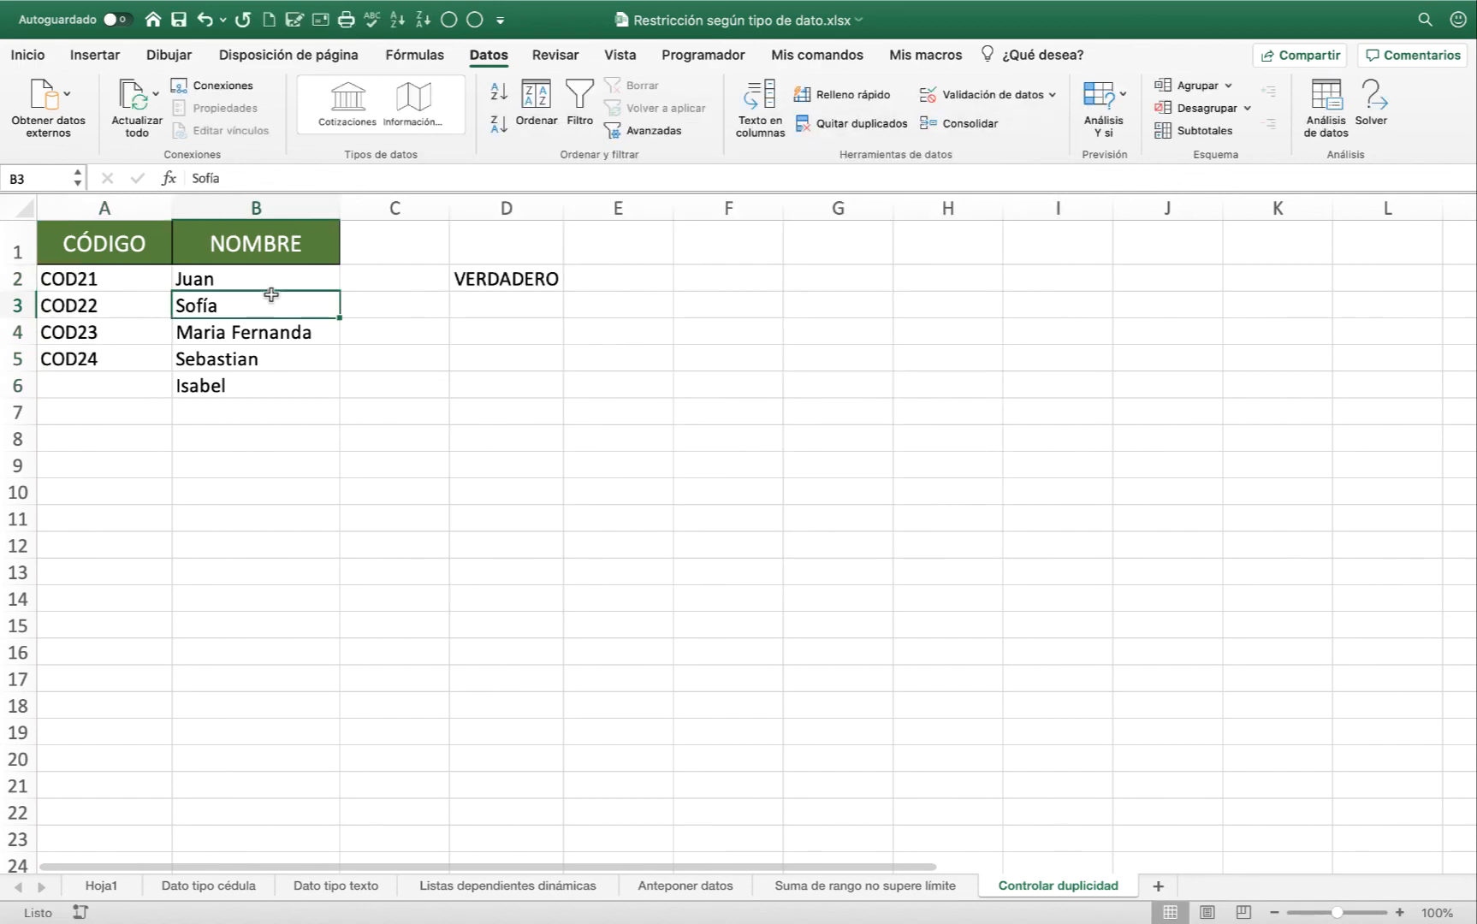
left_click(145, 281)
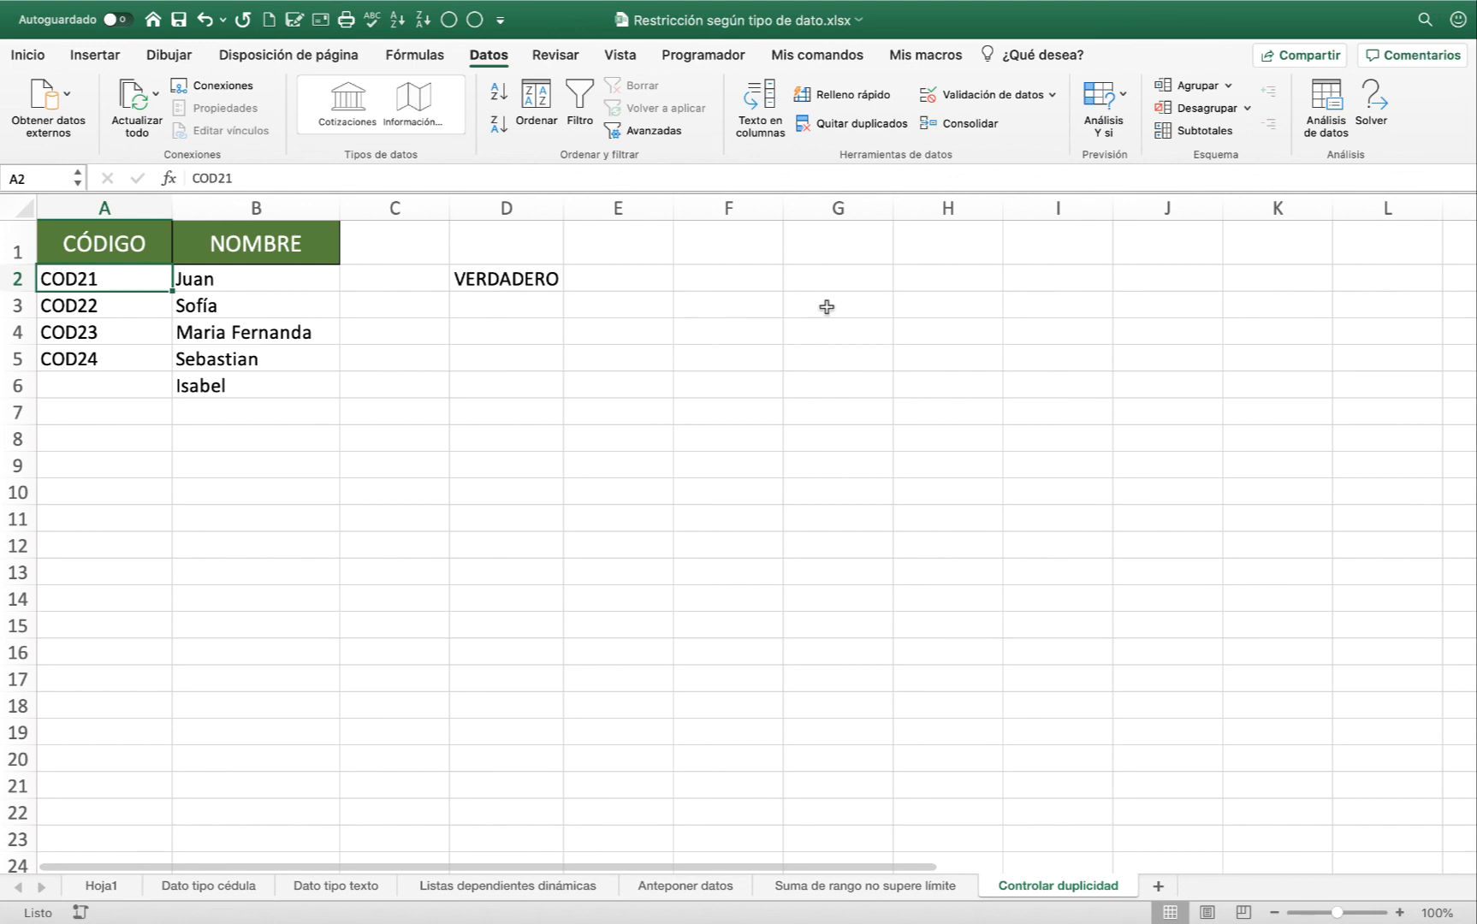
mouse_move(859, 7)
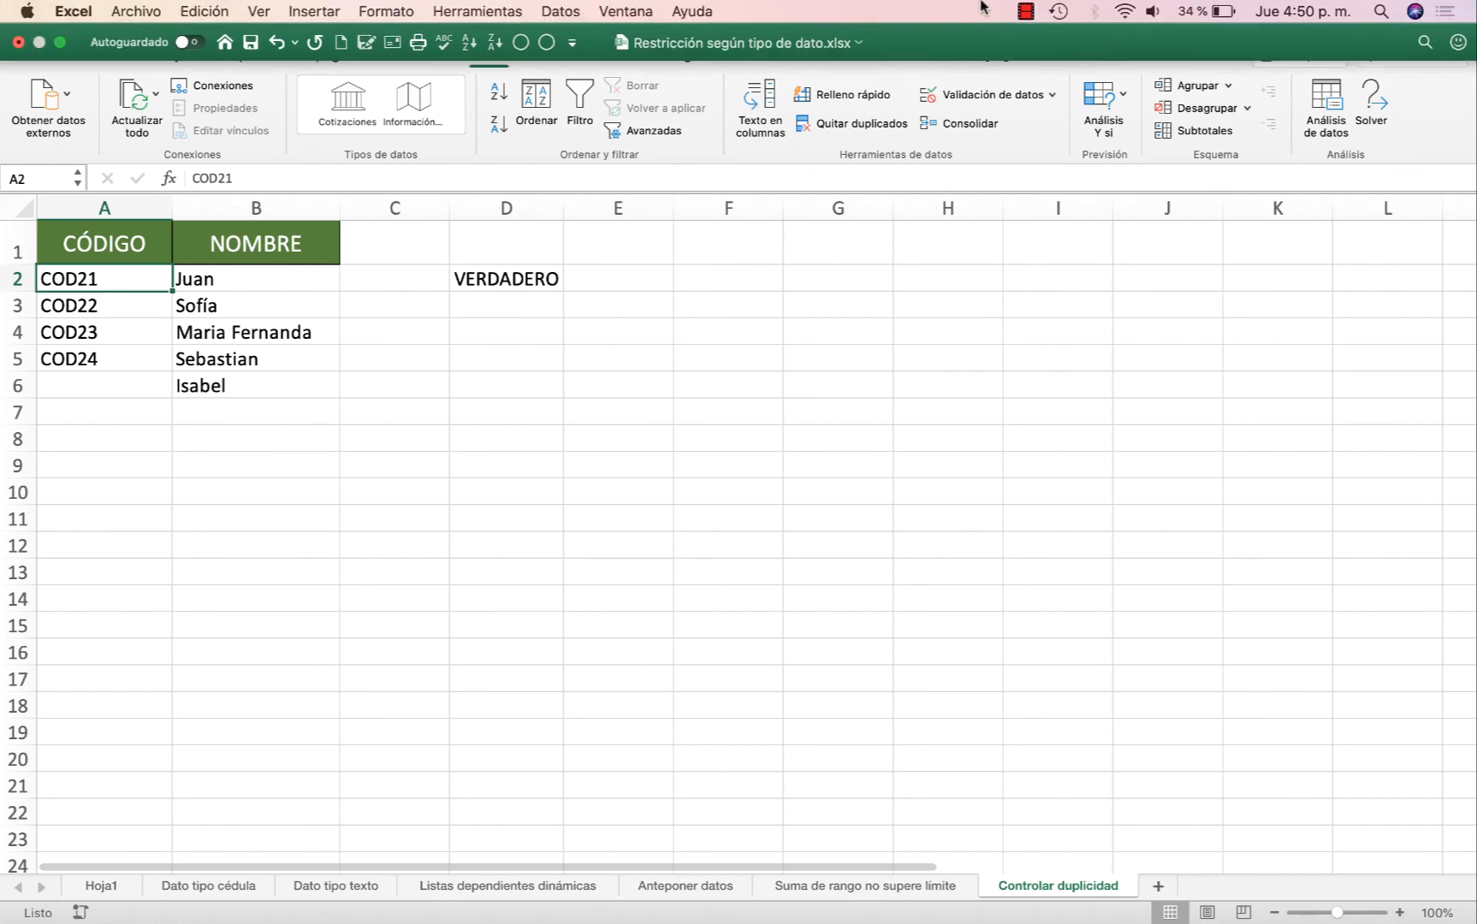
left_click(1025, 11)
left_click(1073, 36)
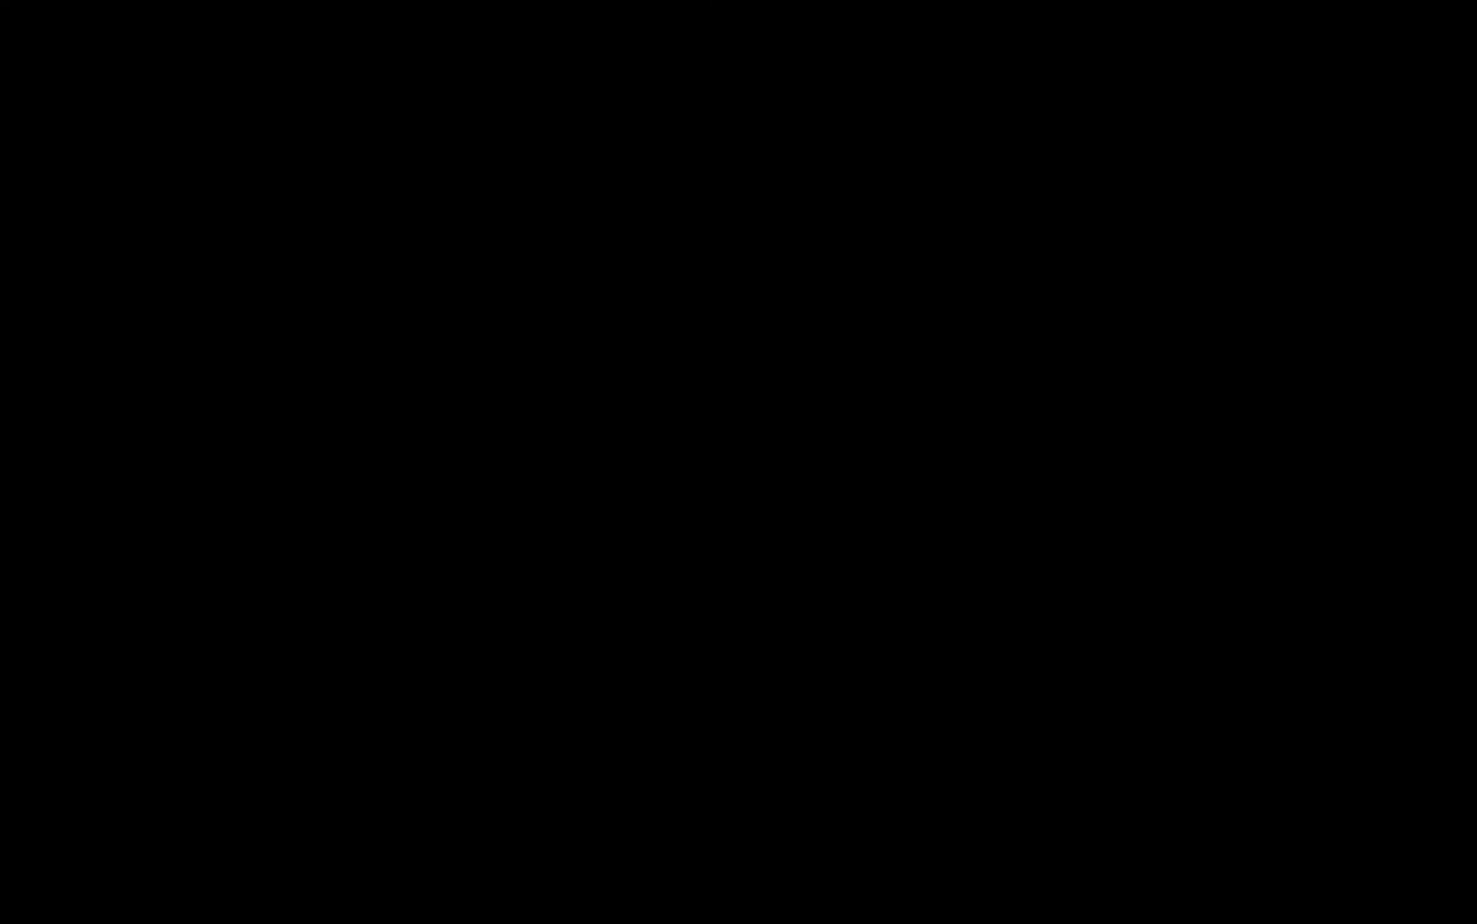